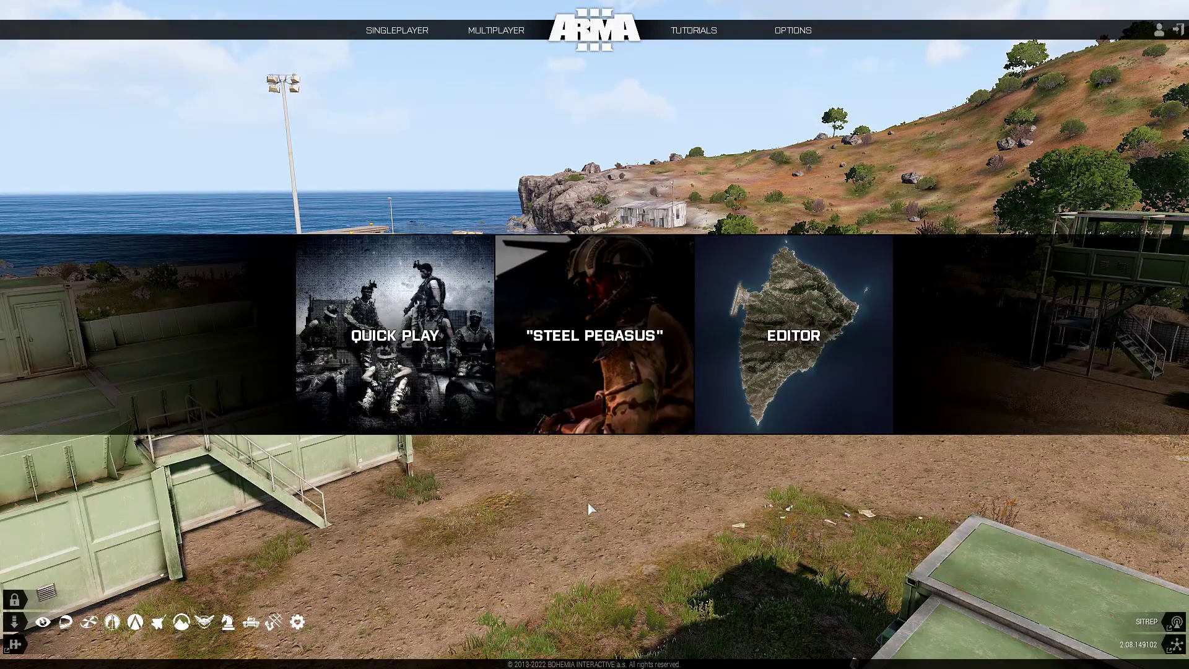
Open Stratis in the editor, place a NATO Rifleman on open ground, and start saving
left_click(788, 397)
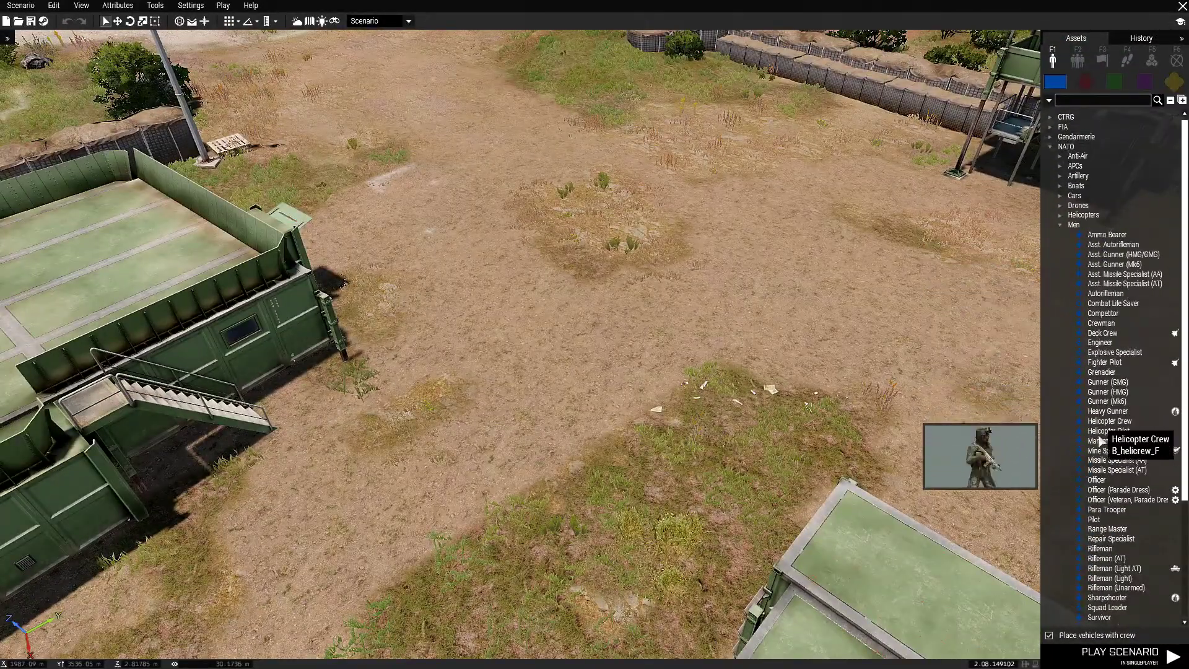
left_click(1100, 548)
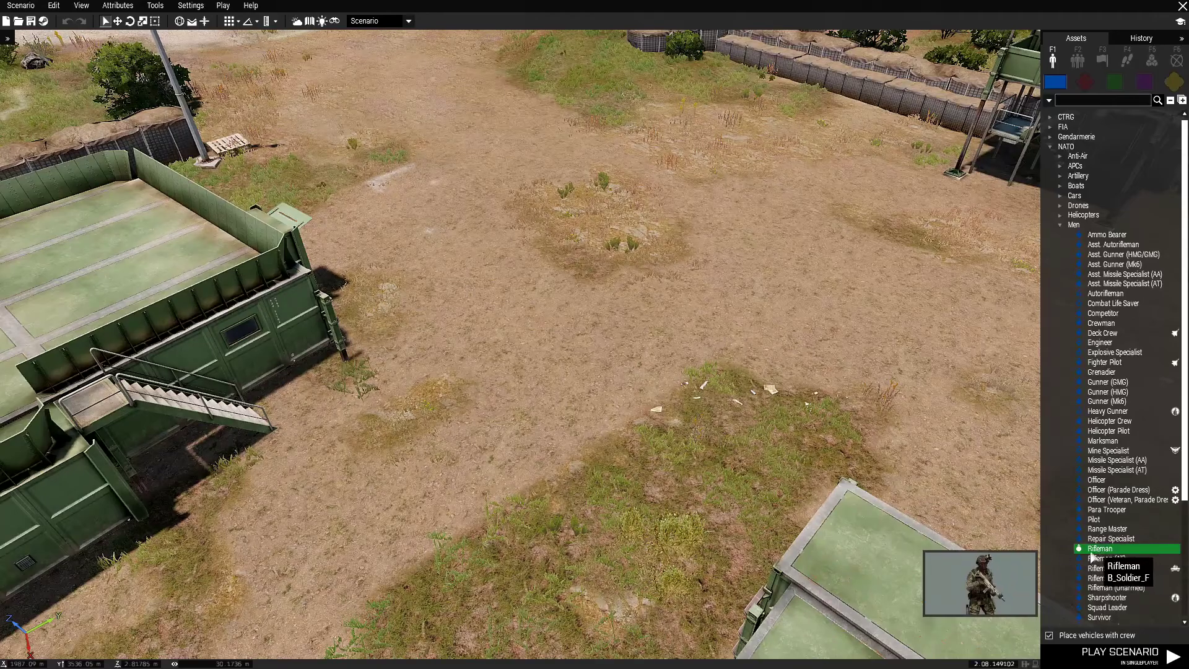
left_click(509, 371)
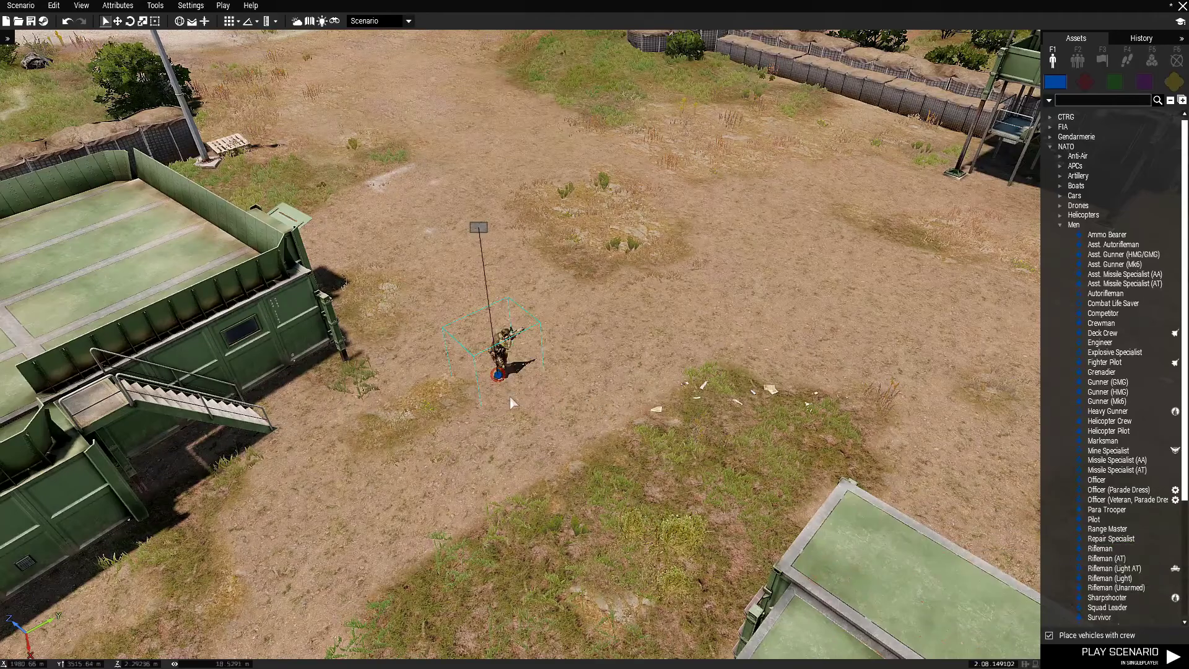
scroll(513, 384, "up", 4)
left_click(568, 448)
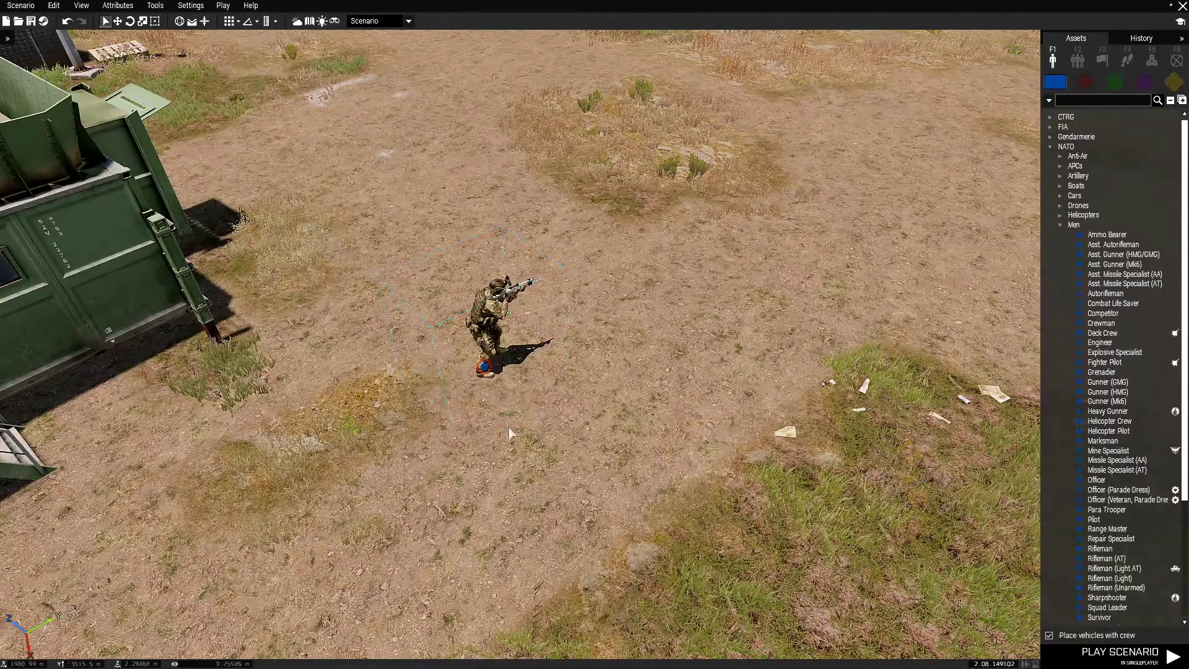
left_click(31, 25)
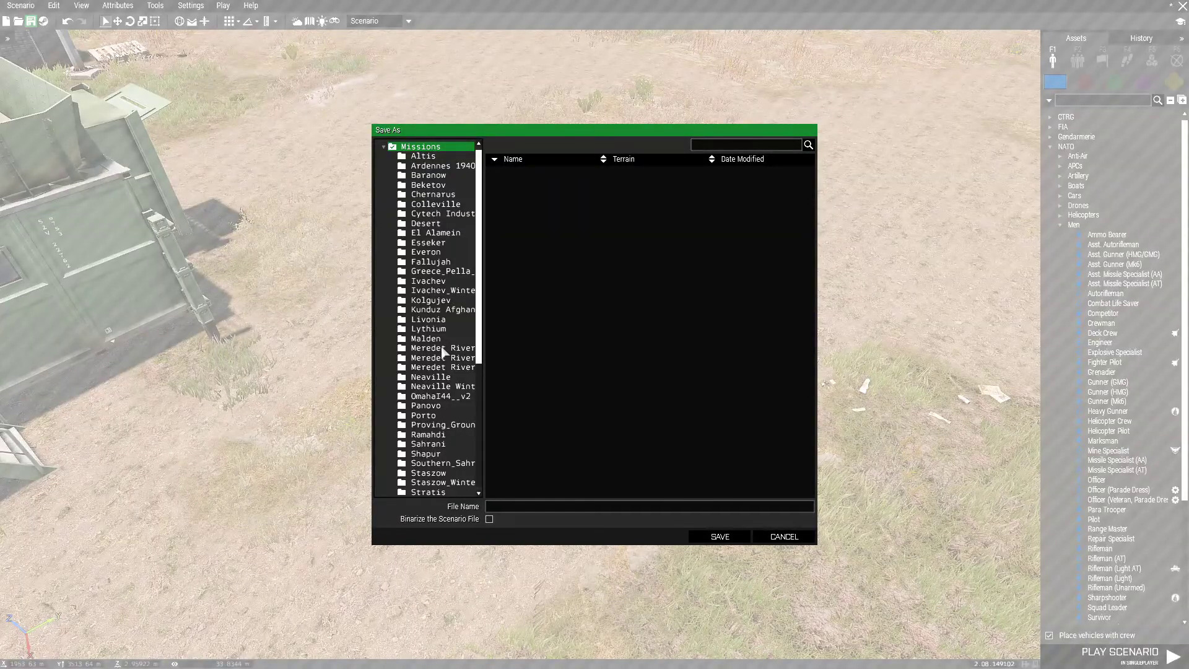
In the Stratis missions folder, replace the prefilled file name with Base_respawn and save
scroll(444, 353, "down", 3)
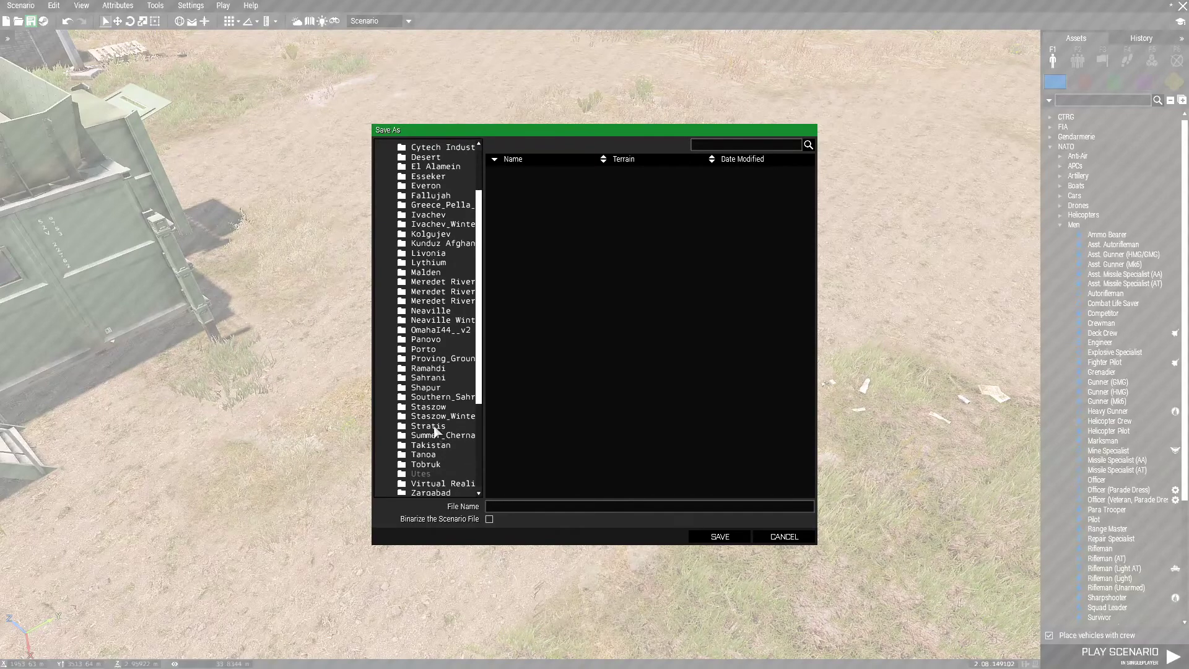
left_click(435, 427)
left_click_drag(644, 513, 511, 516)
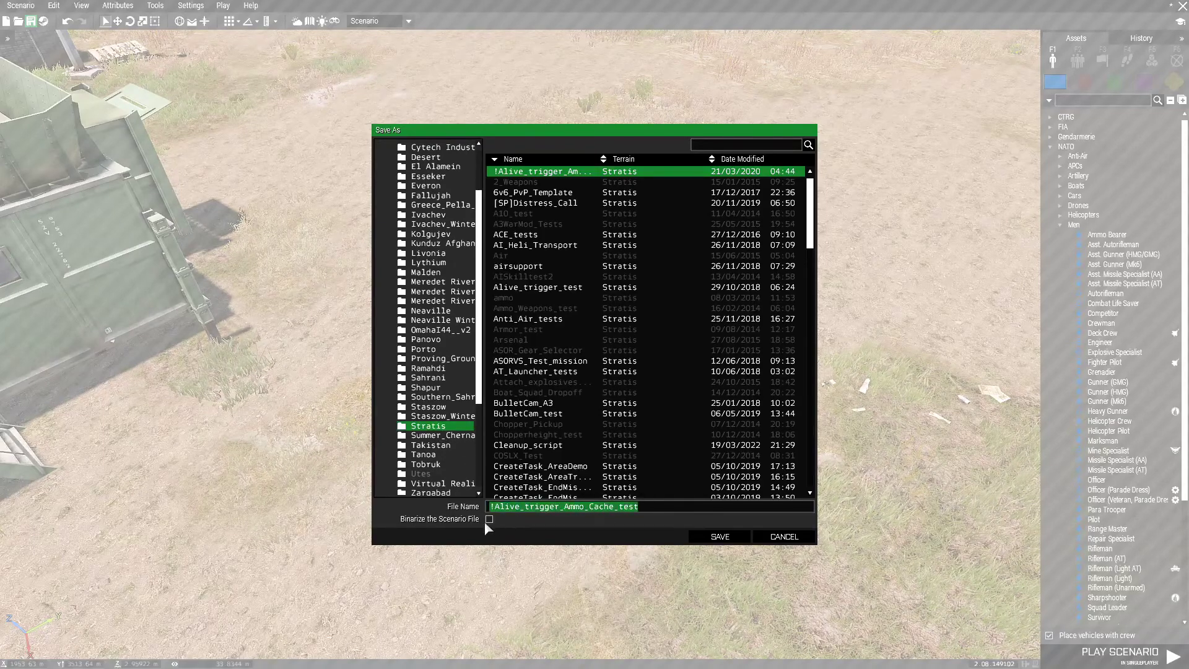
key("BackSpace")
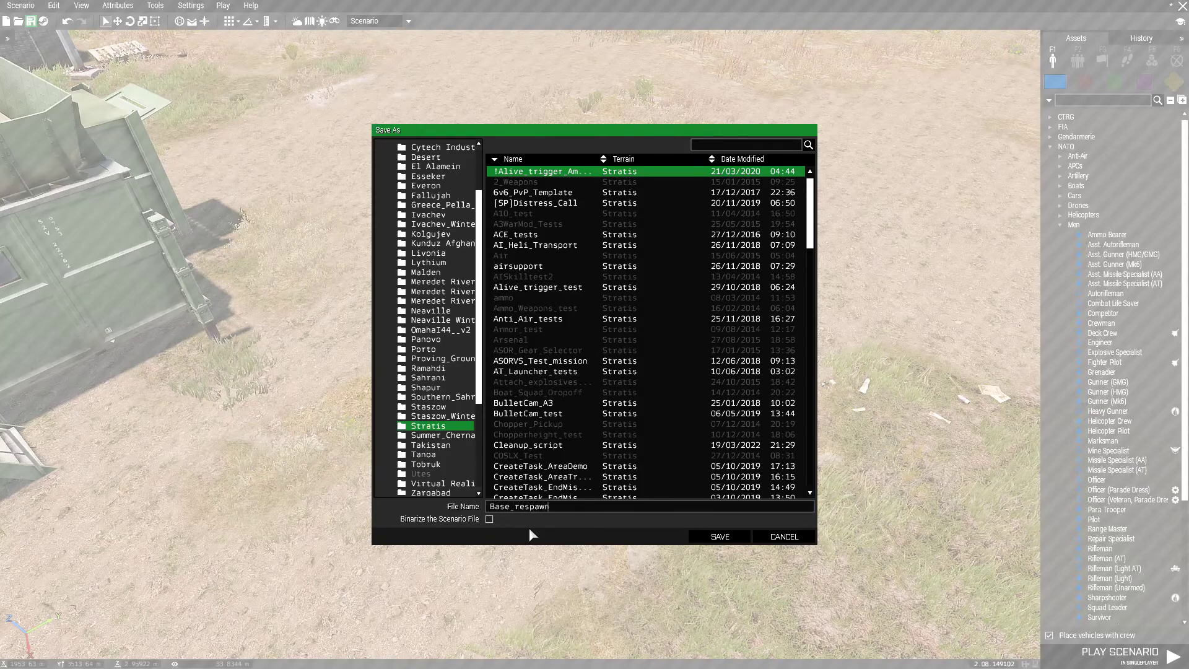
key("Return")
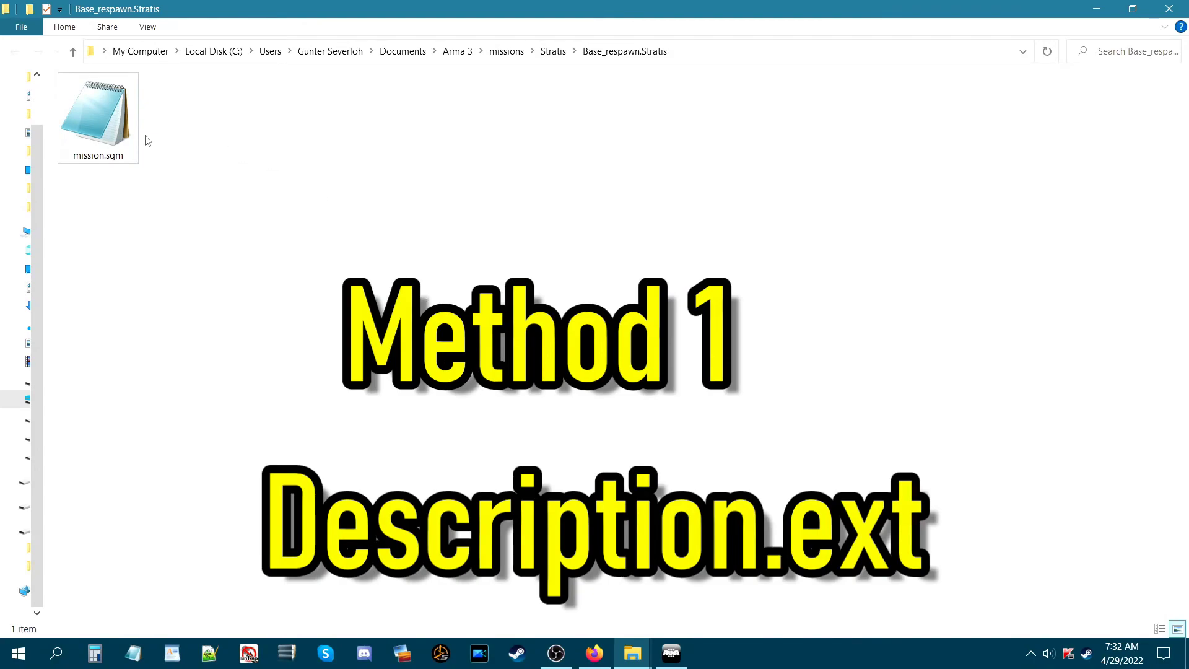
Select, then deselect, mission.sqm inside the Base_respawn.Stratis folder
left_click(115, 127)
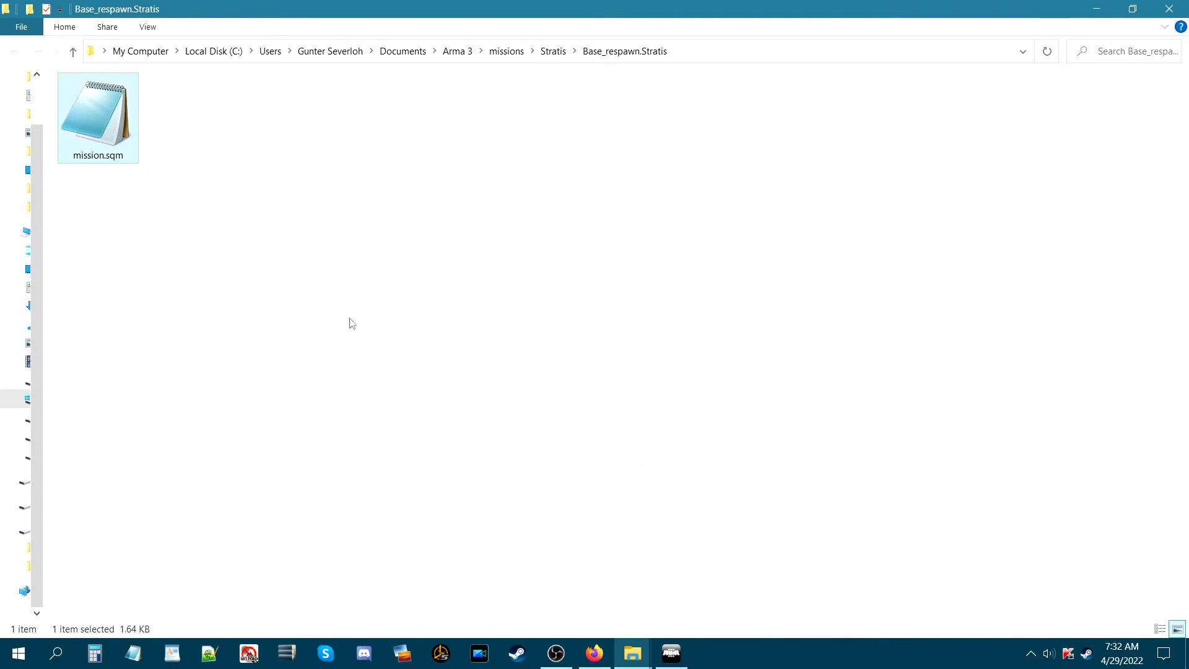
left_click(351, 326)
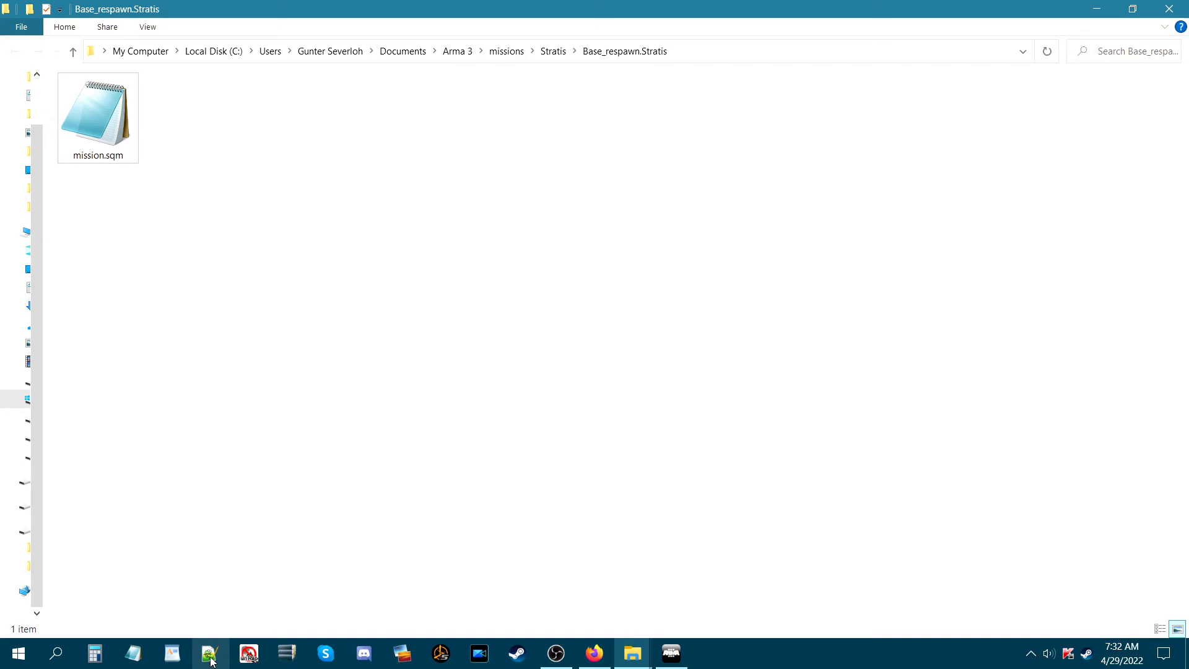
Launch Notepad and type the lines respawn = base; and respawndelay = 5
left_click(136, 655)
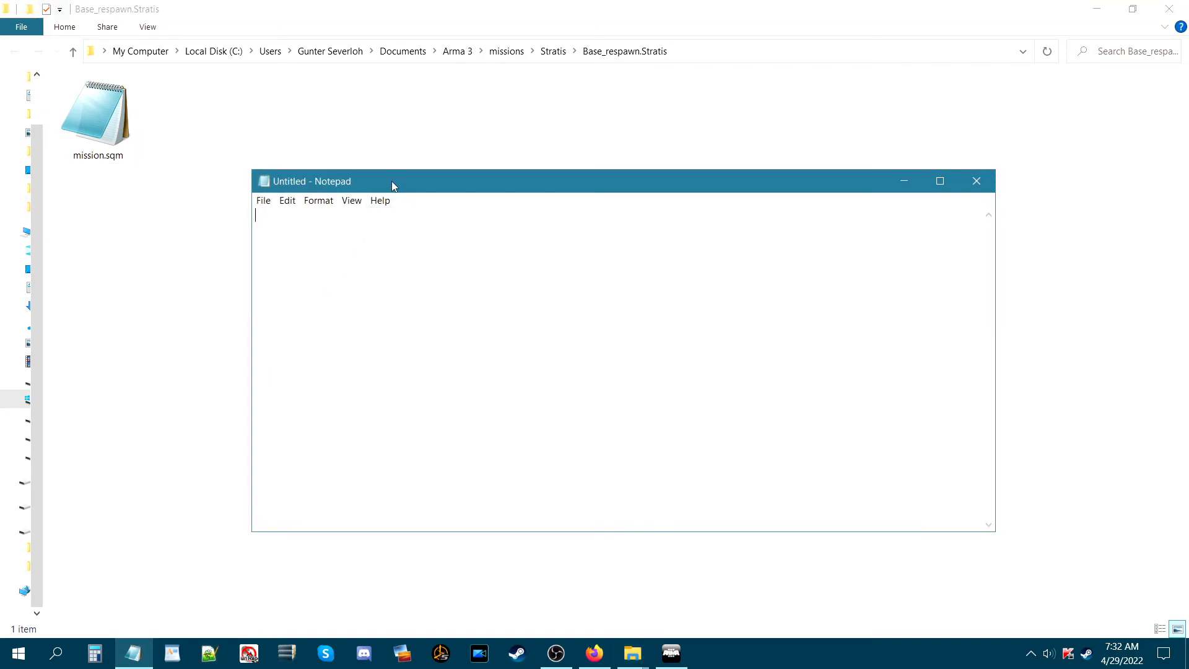
left_click_drag(395, 181, 389, 169)
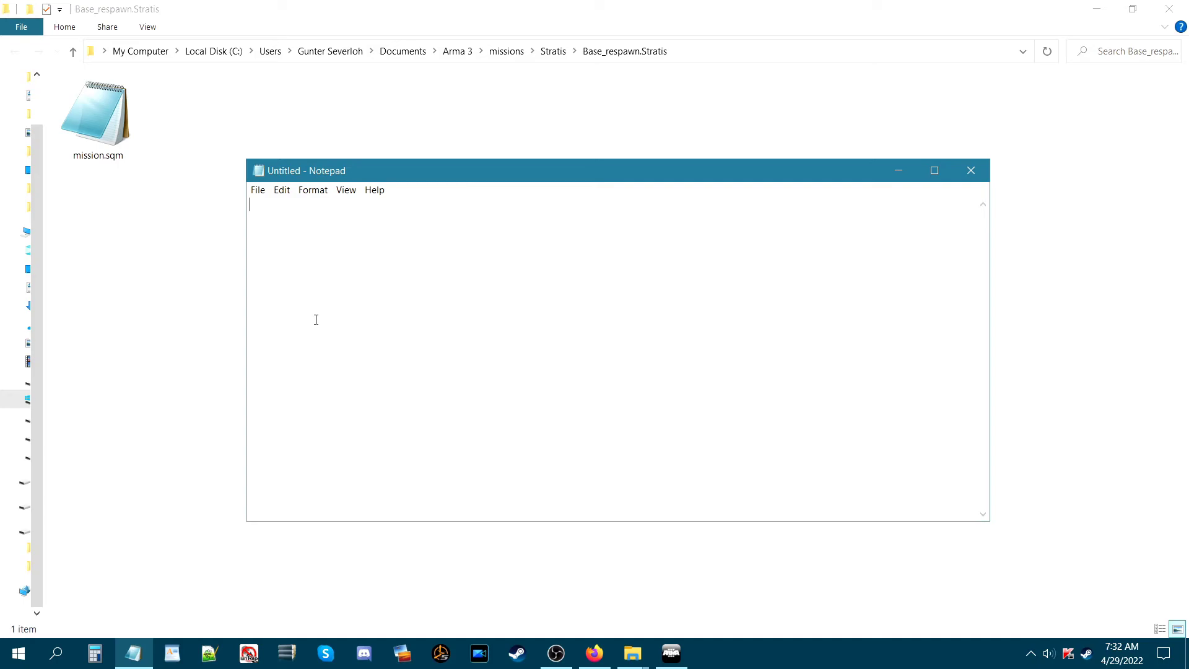
type("respa")
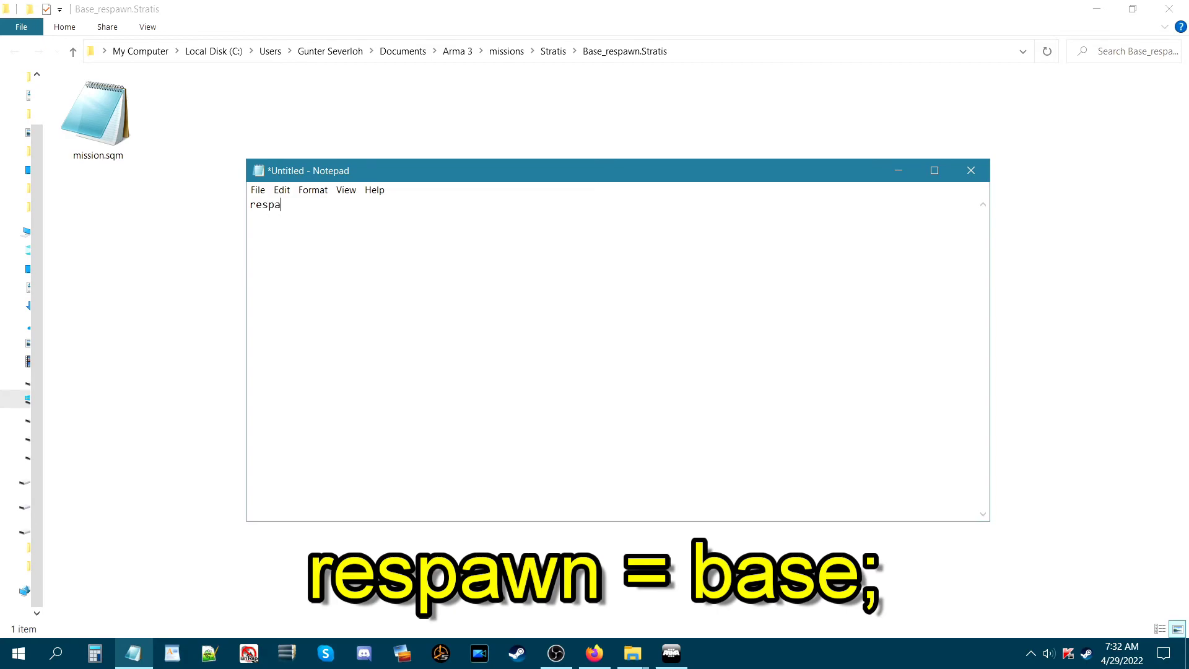
type("wn = base; resp")
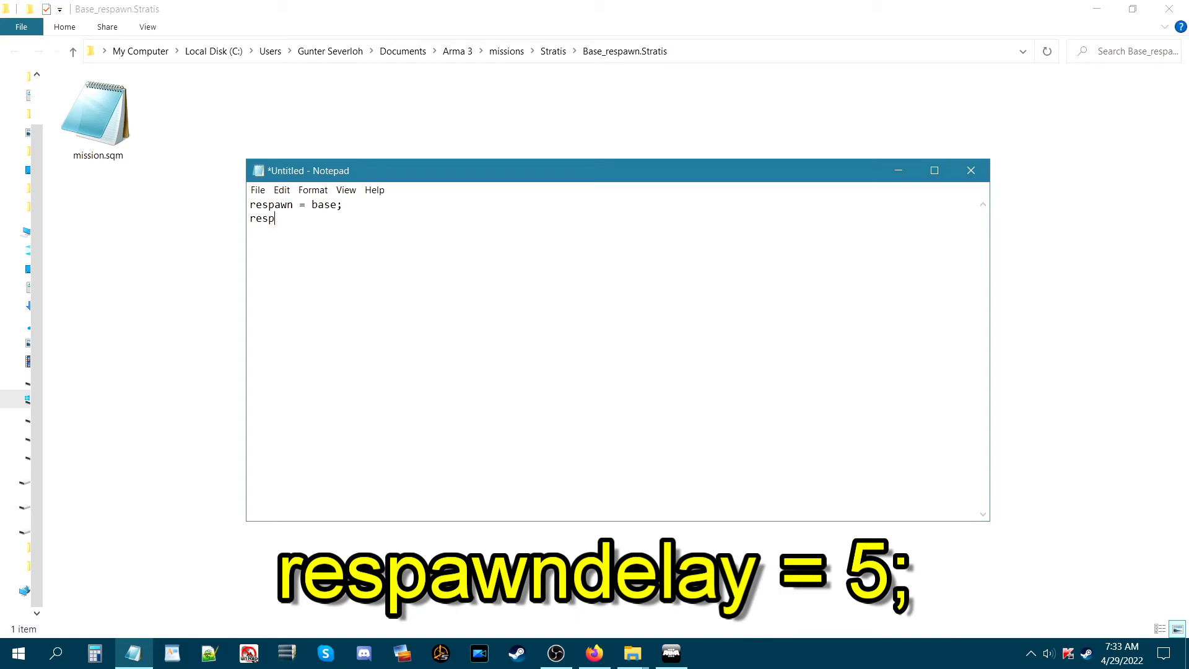
type("awndelay = 5;")
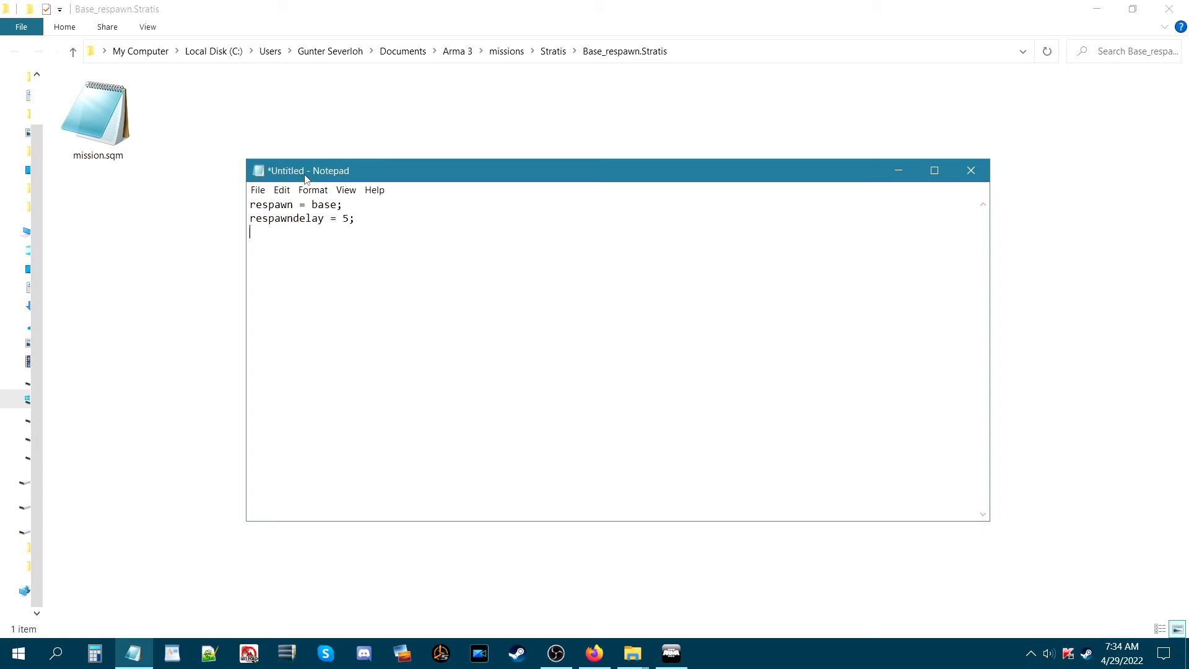
Bring up Save As and enter the file name Description.ext
left_click(258, 190)
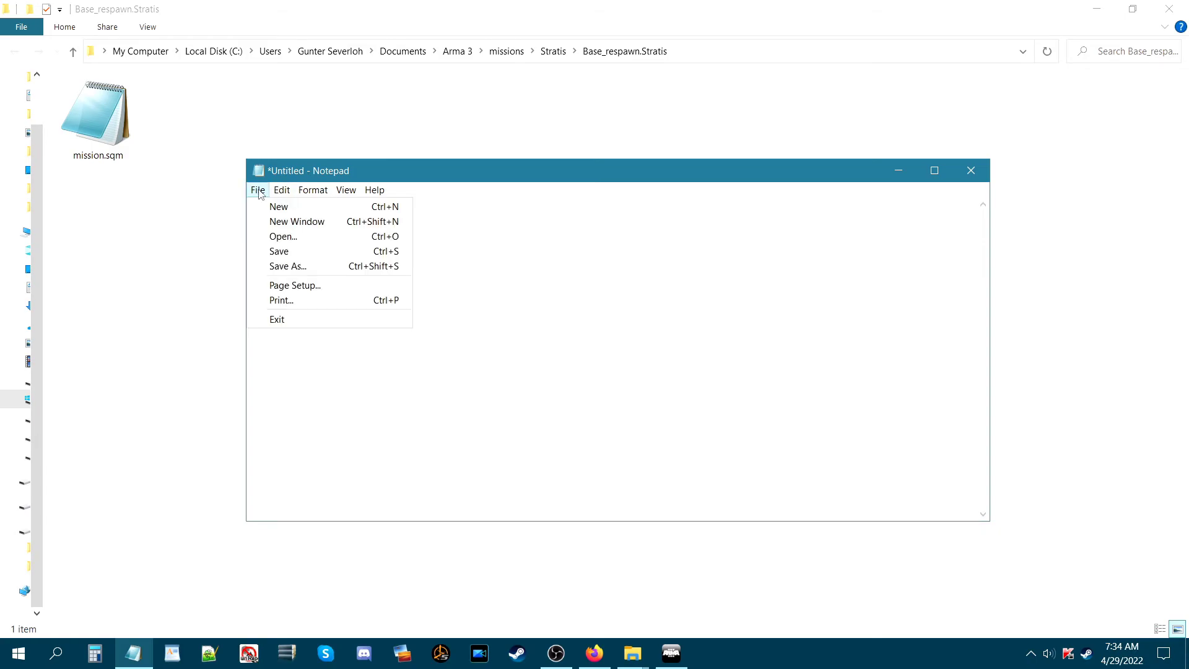
left_click(295, 266)
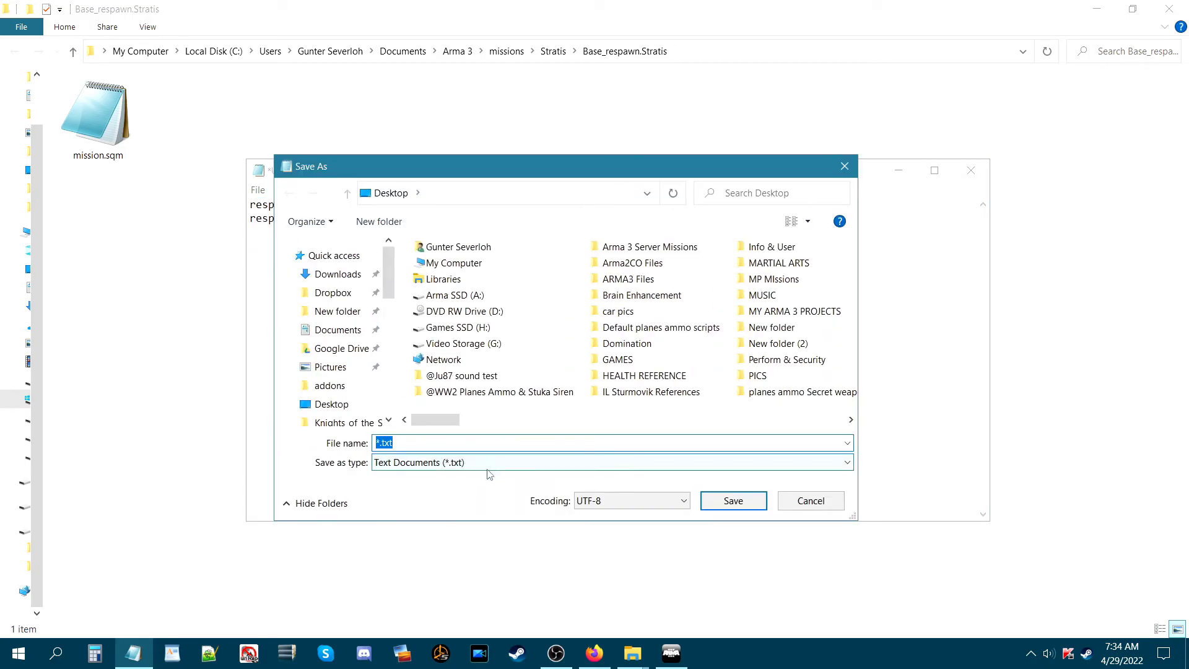
left_click(403, 445)
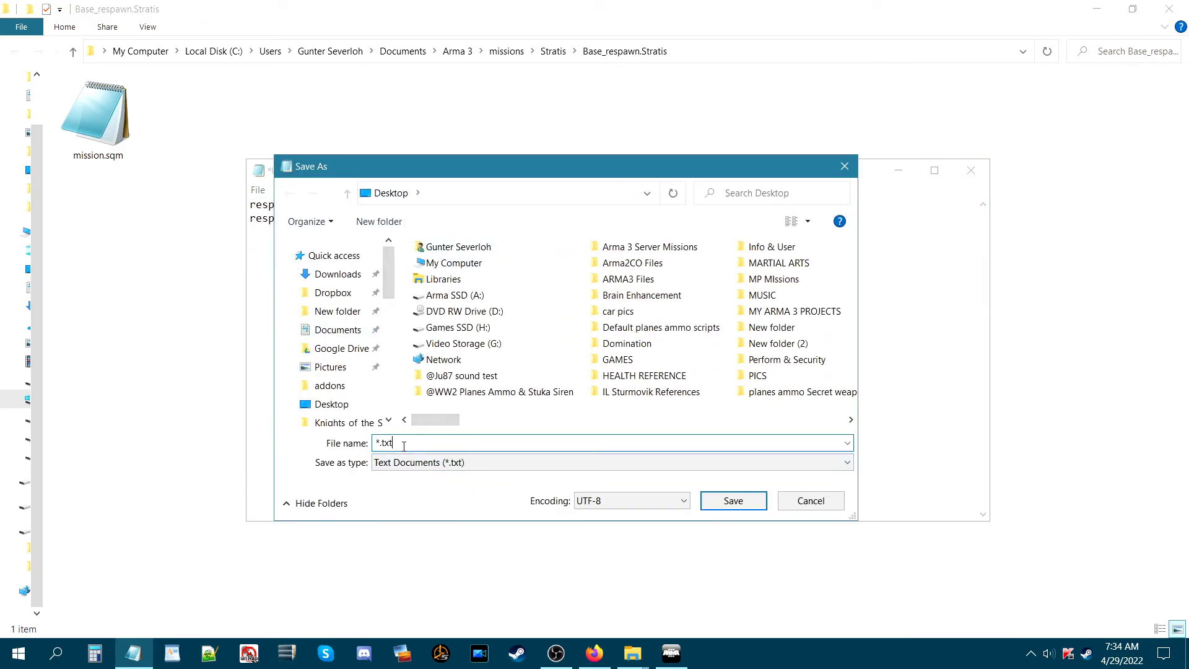
key("BackSpace")
key("BackSpace")
key("BackSpace")
key("BackSpace")
key("BackSpace")
type("D")
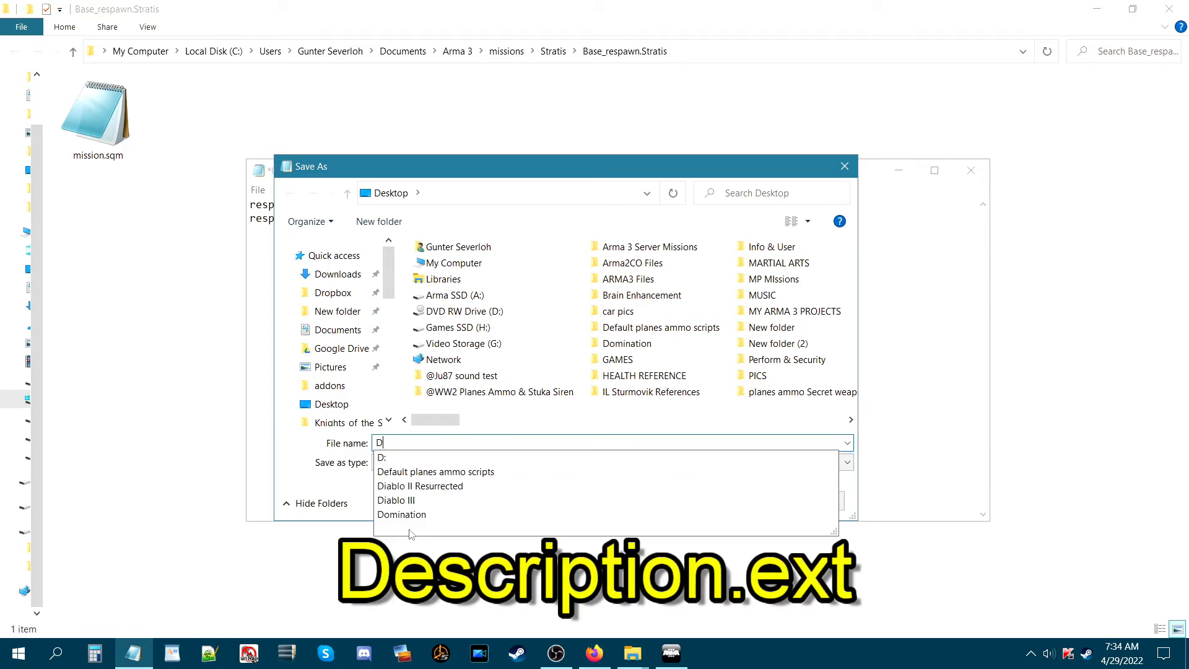
type("escription.")
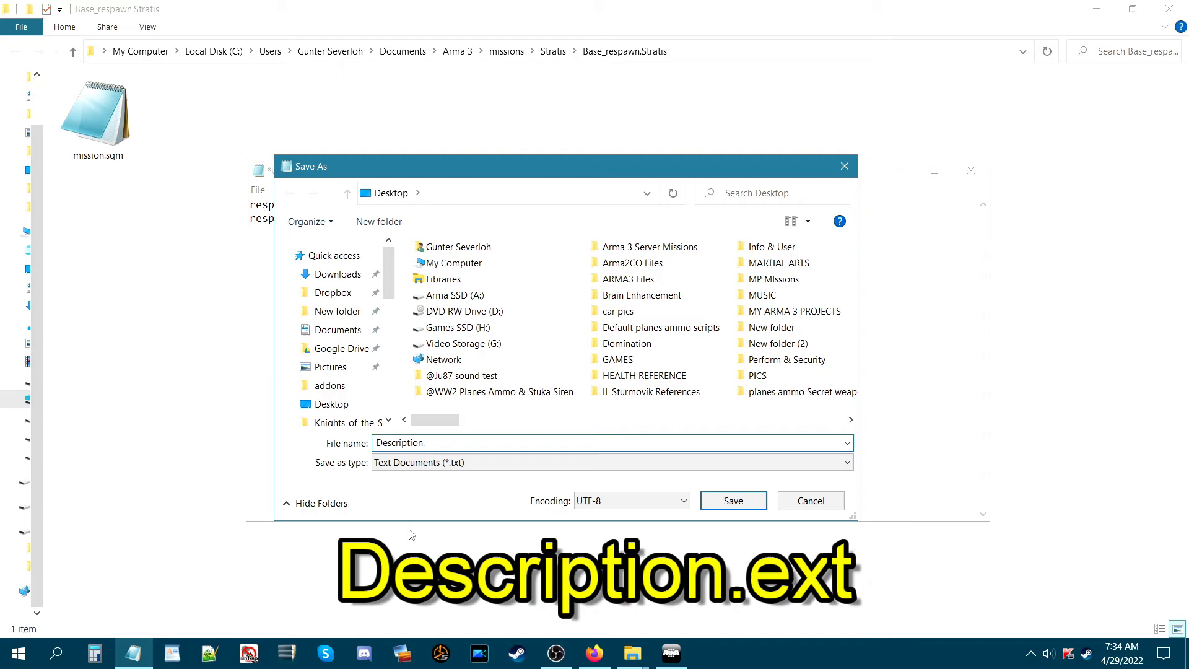
type("ext")
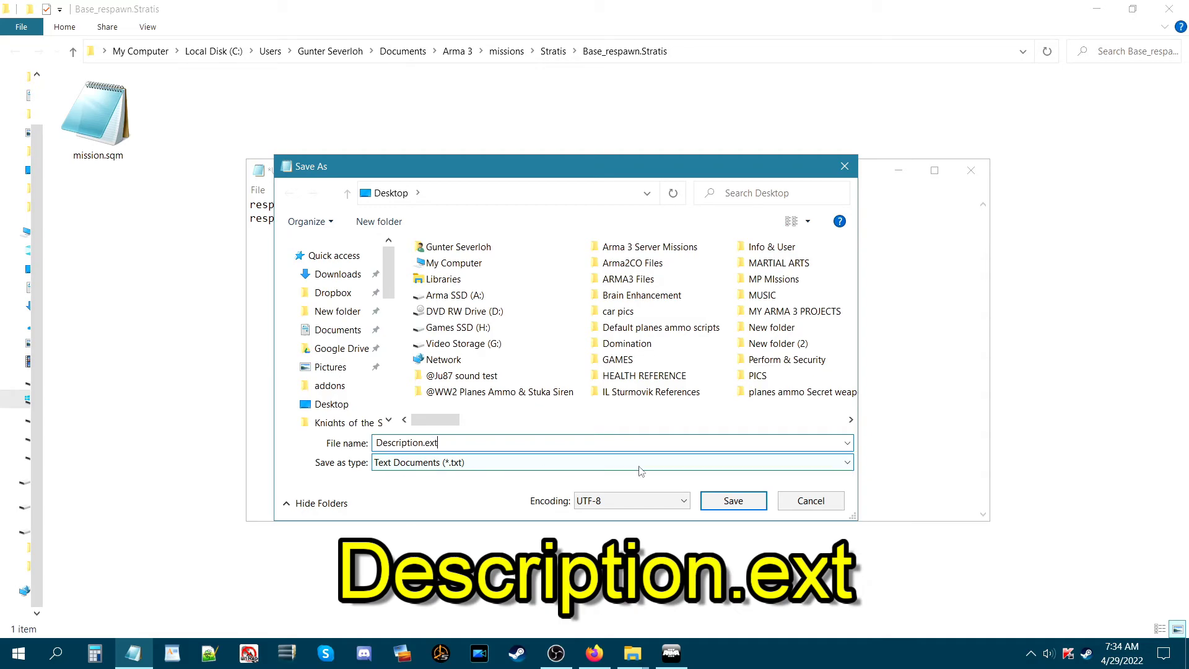
Set Save as type to All Files (*.*) and save as Description.ext without .txt
left_click(848, 464)
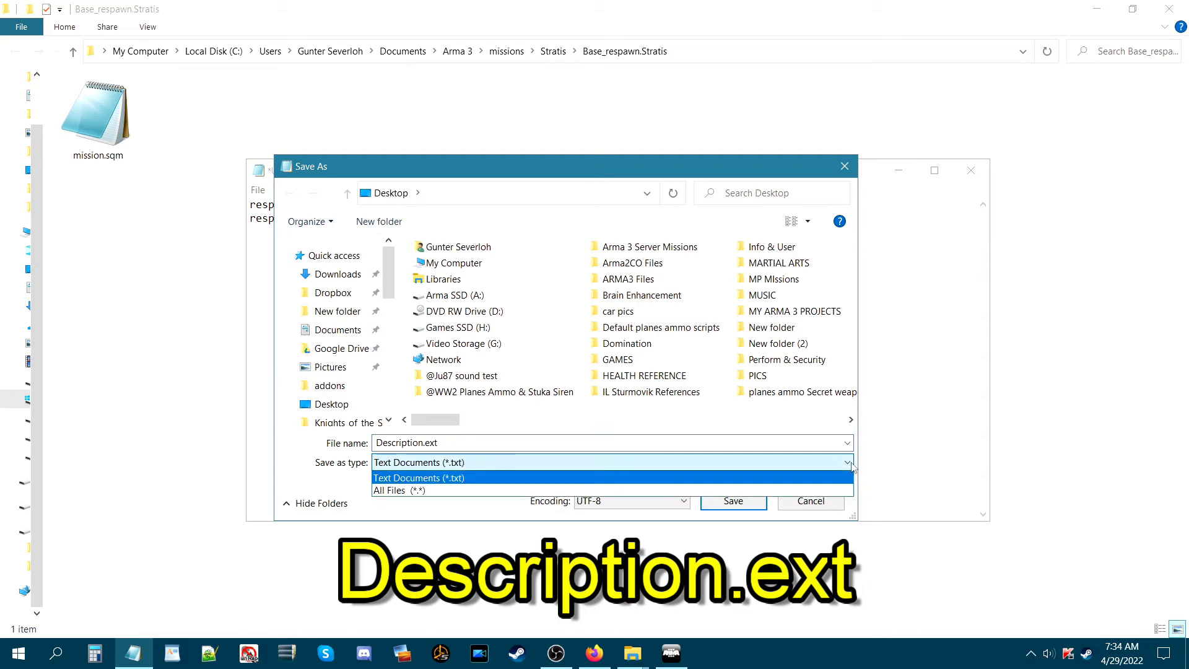
left_click(439, 490)
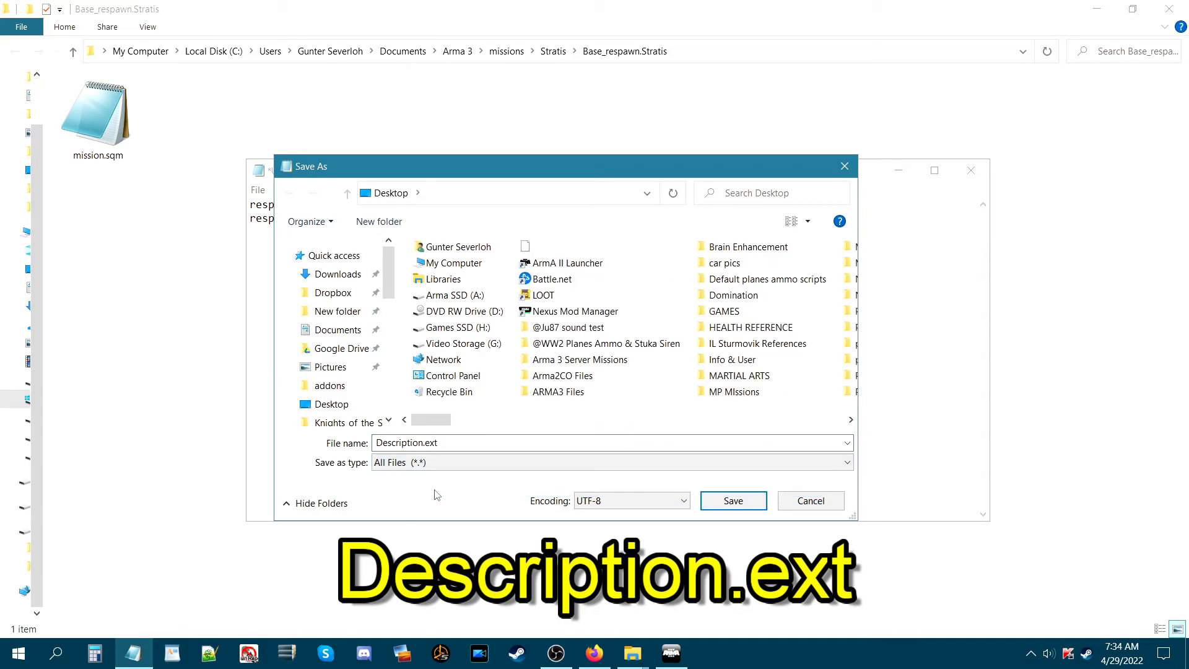
left_click(448, 445)
left_click(453, 443)
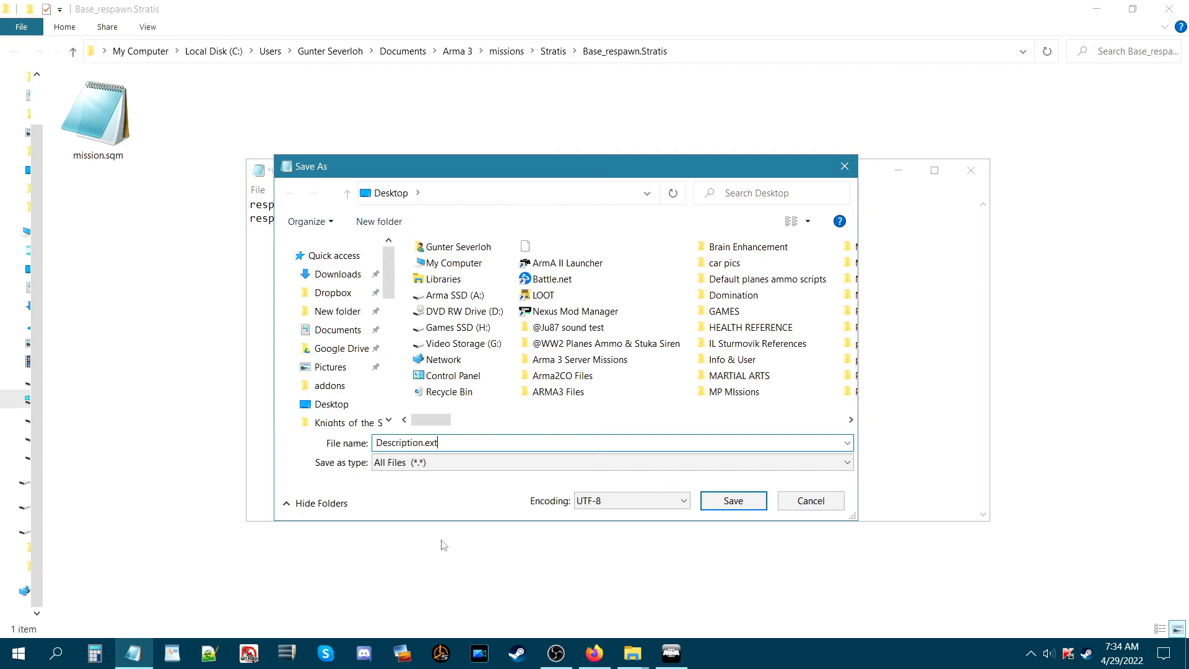
type(".txt")
key("BackSpace")
key("BackSpace")
key("BackSpace")
key("BackSpace")
left_click(733, 500)
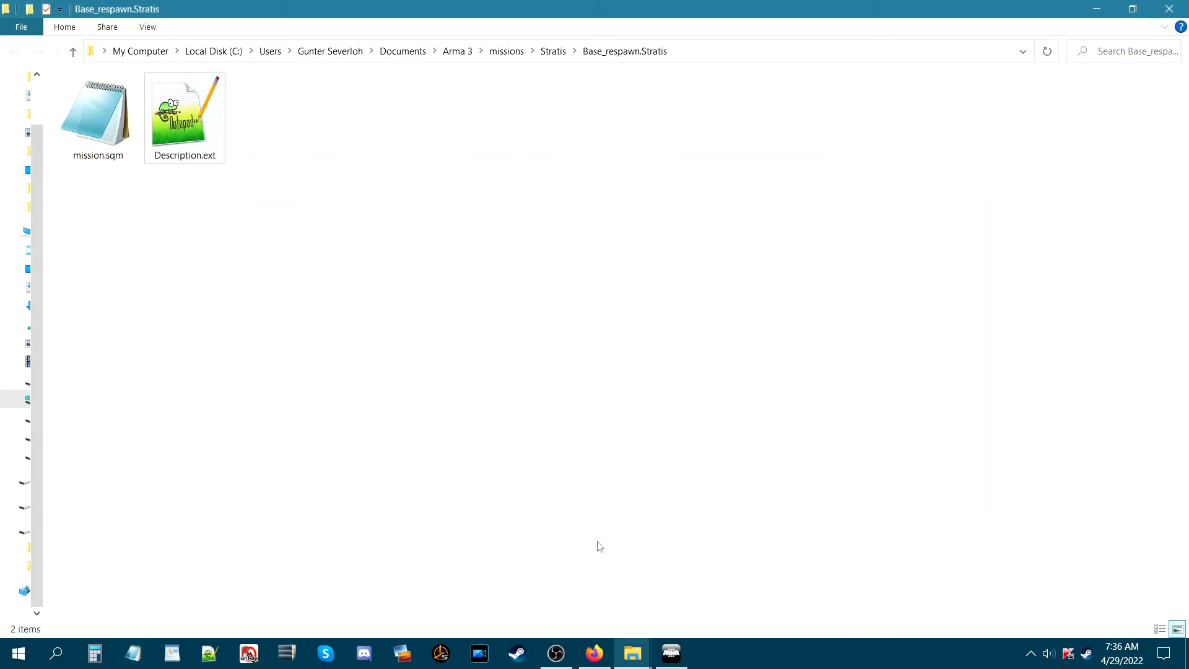
Scroll the Description.ext wiki page through the respawn entries and back up to Mission Information
left_click(593, 657)
scroll(344, 527, "up", 15)
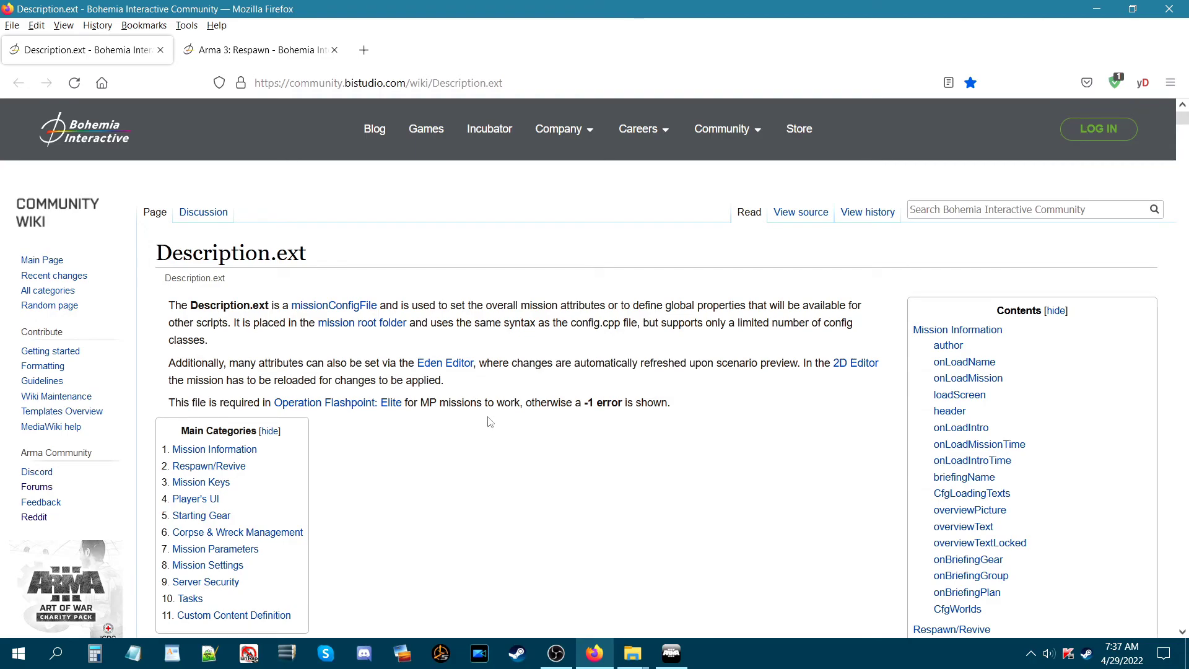
scroll(435, 434, "down", 10)
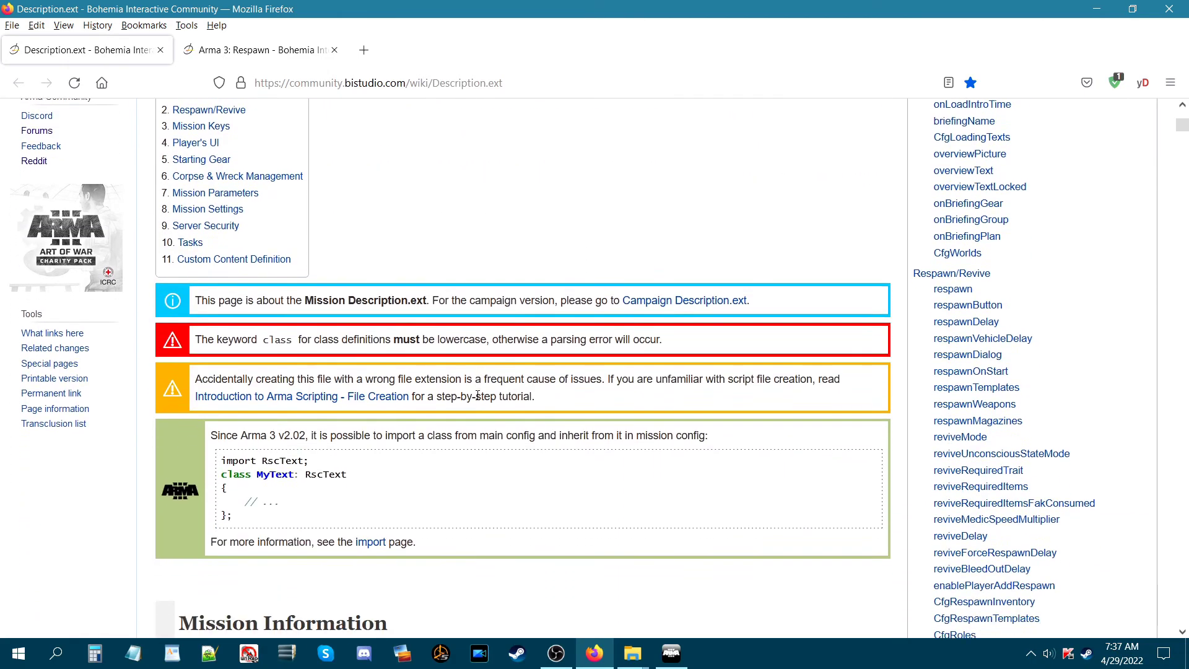
scroll(131, 447, "down", 1)
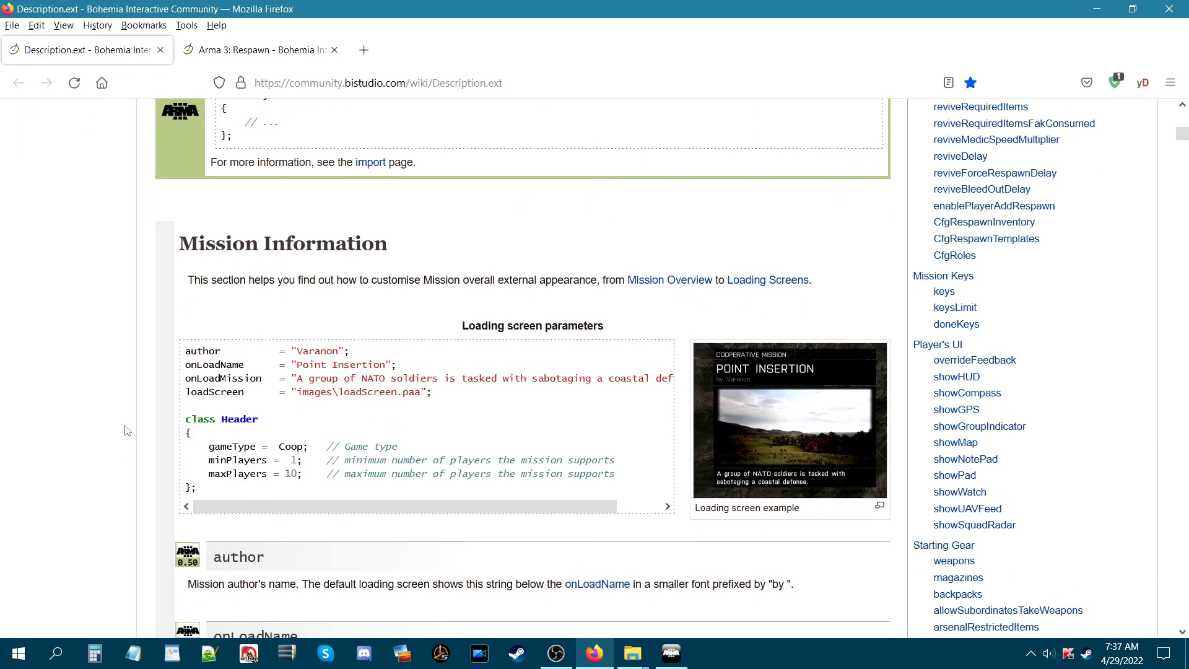
scroll(127, 430, "down", 10)
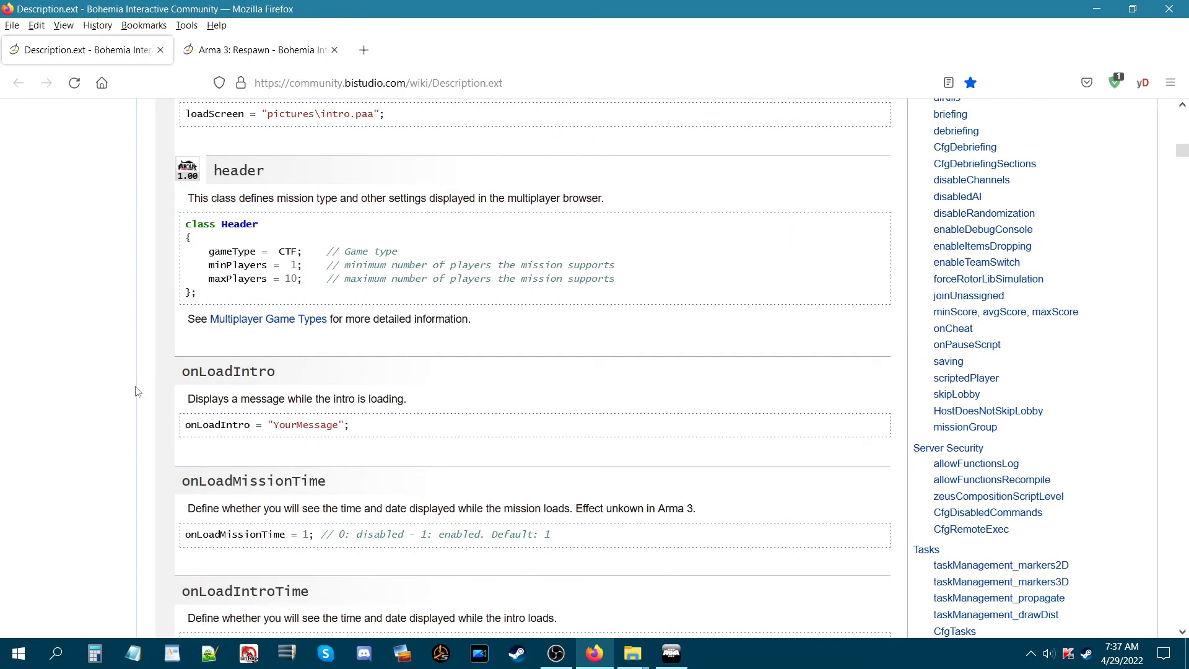
scroll(137, 392, "down", 8)
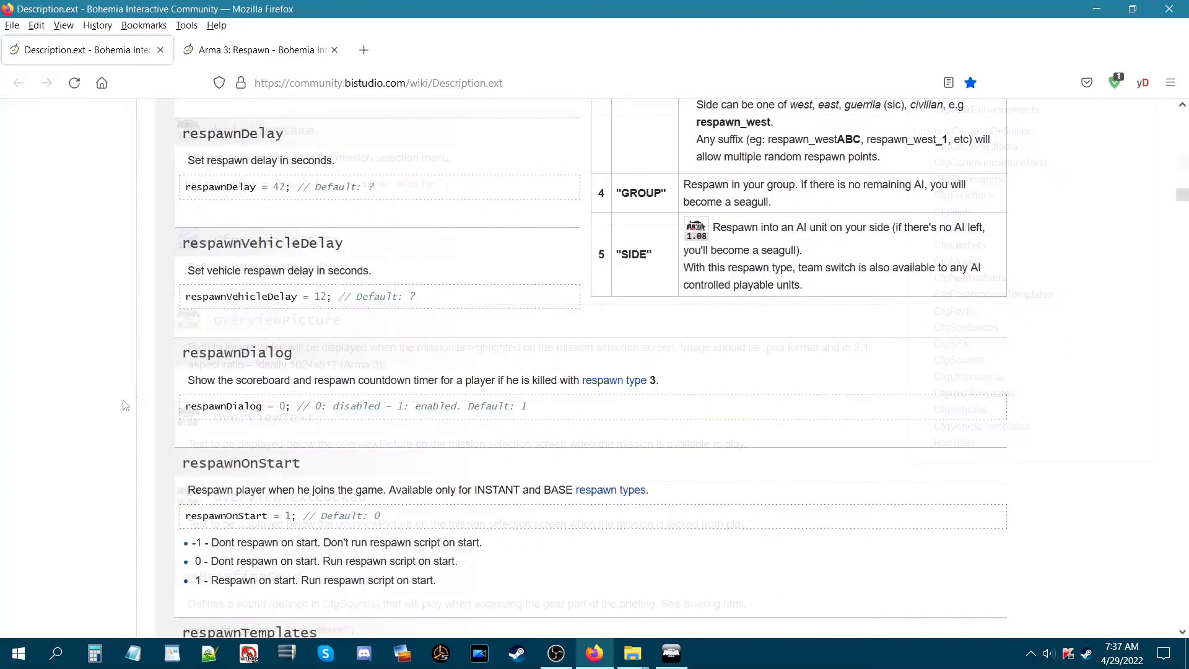
scroll(126, 405, "down", 4)
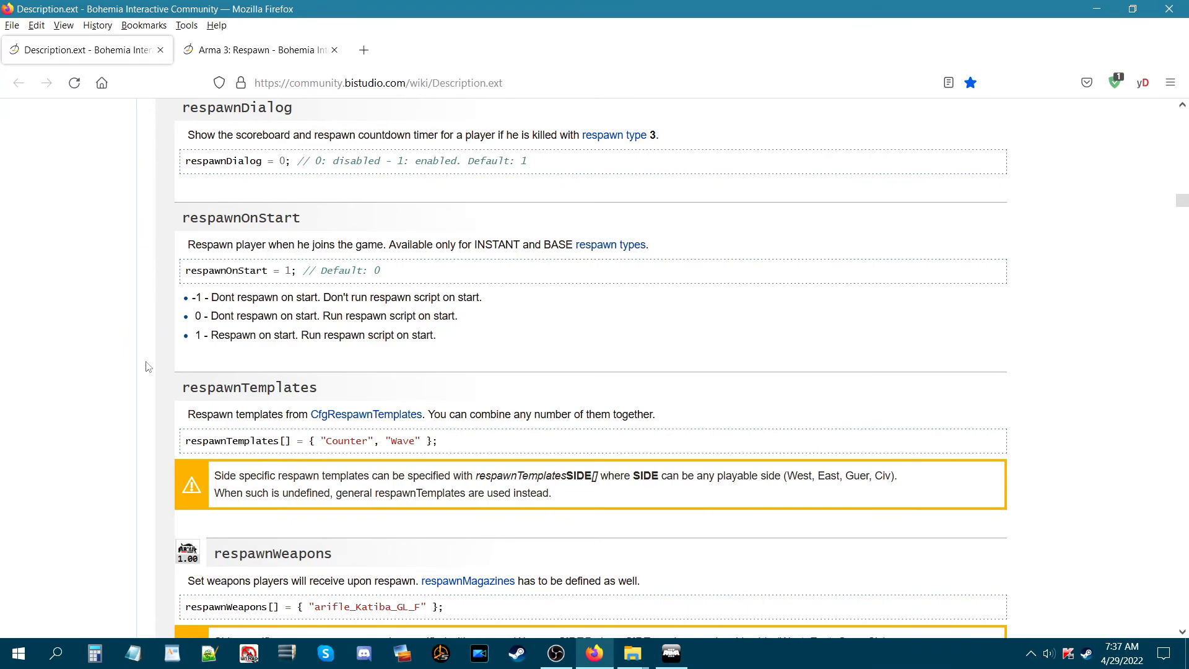
scroll(147, 367, "down", 5)
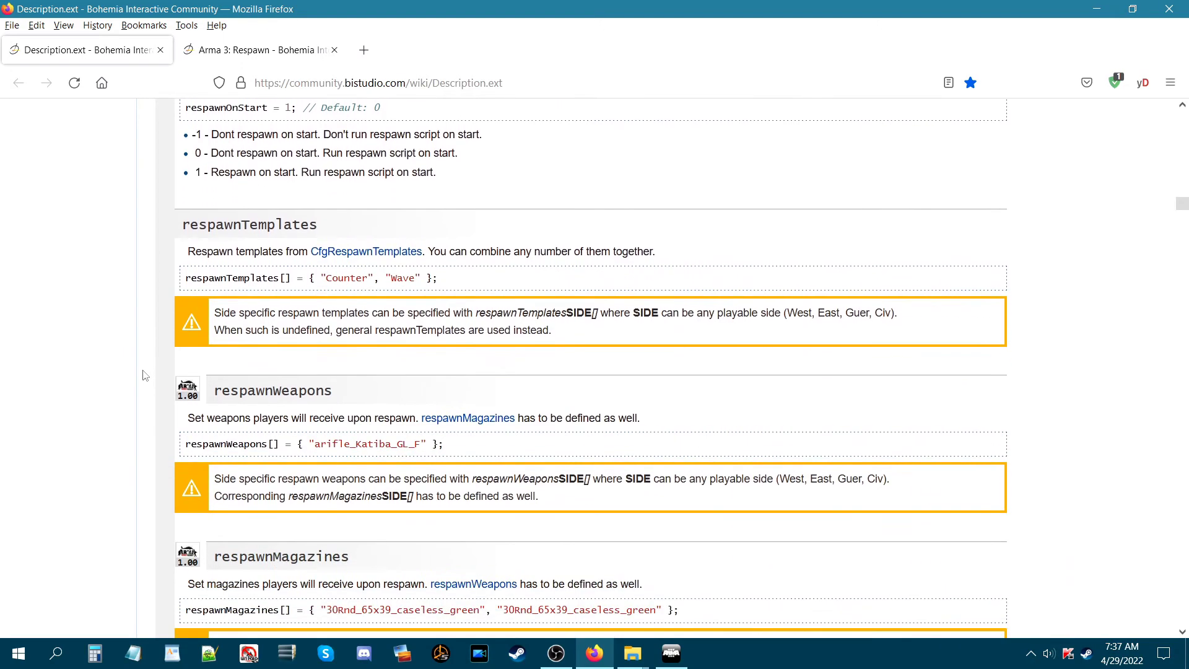
scroll(146, 375, "down", 3)
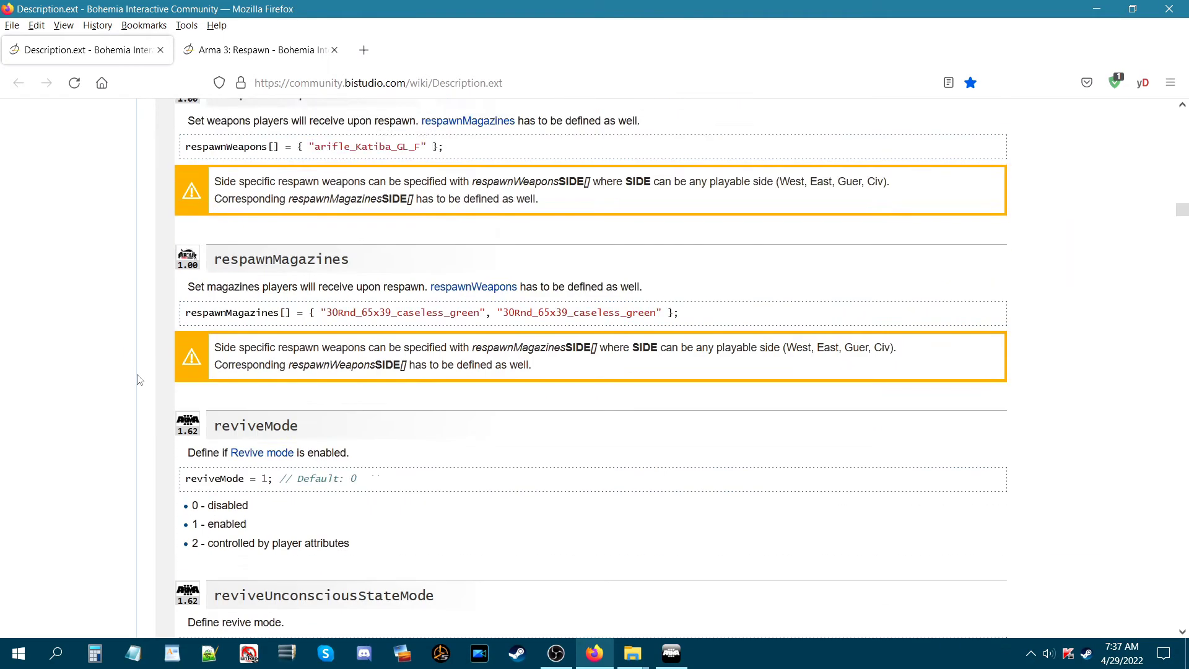
scroll(142, 378, "up", 20)
scroll(139, 379, "up", 20)
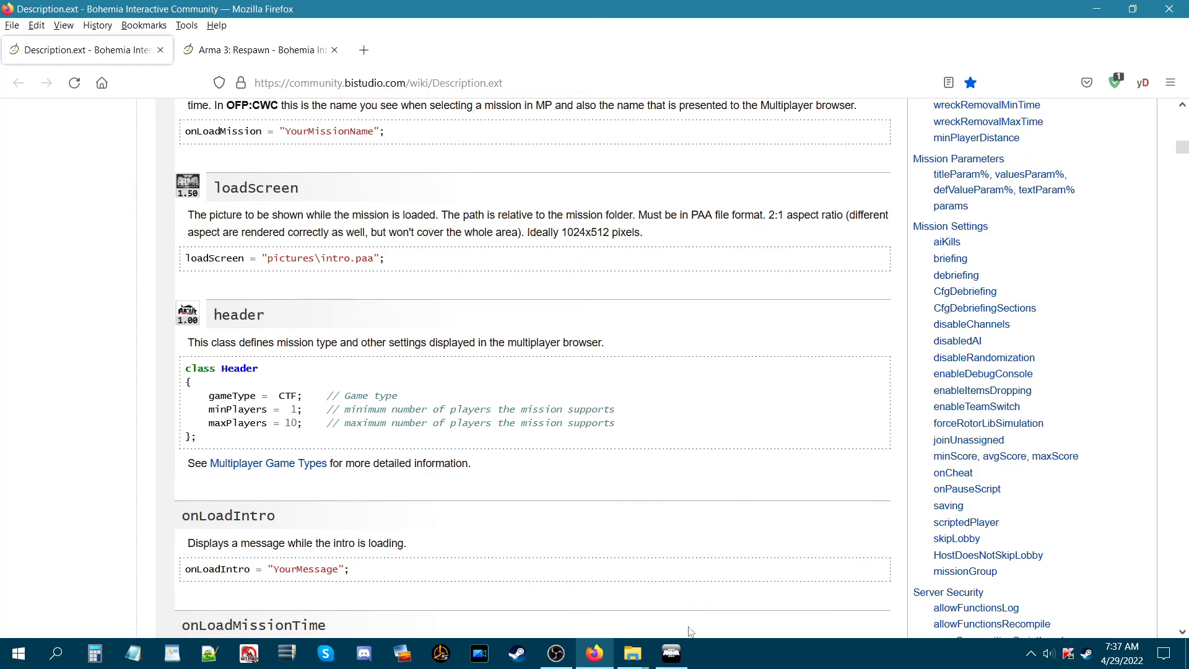
scroll(690, 631, "up", 10)
mouse_move(687, 648)
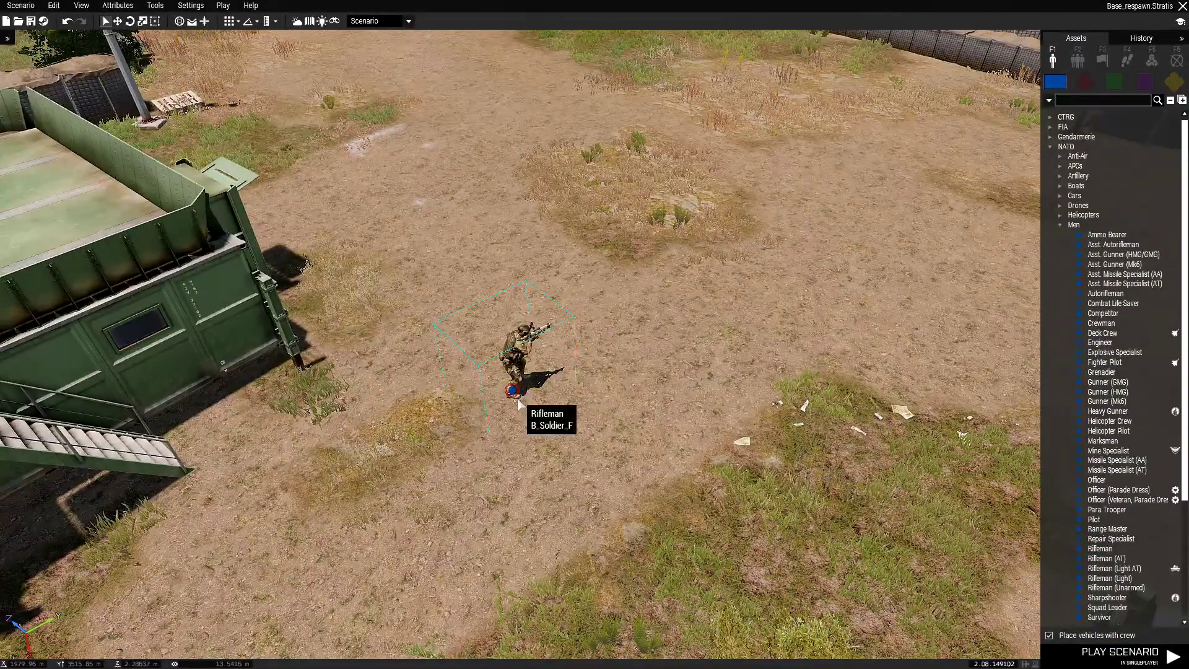
Switch to the Markers list, zoom into Camp Tempest, and pick the Standard Military Flag marker
left_click(1175, 62)
key("m")
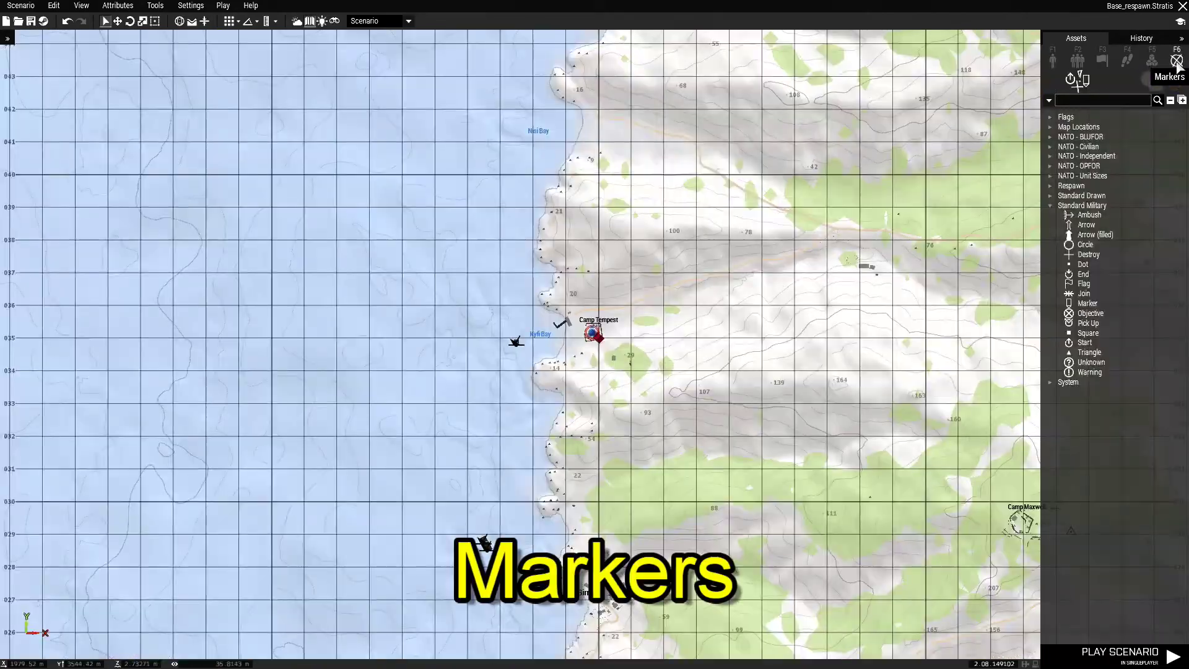
scroll(592, 331, "up", 6)
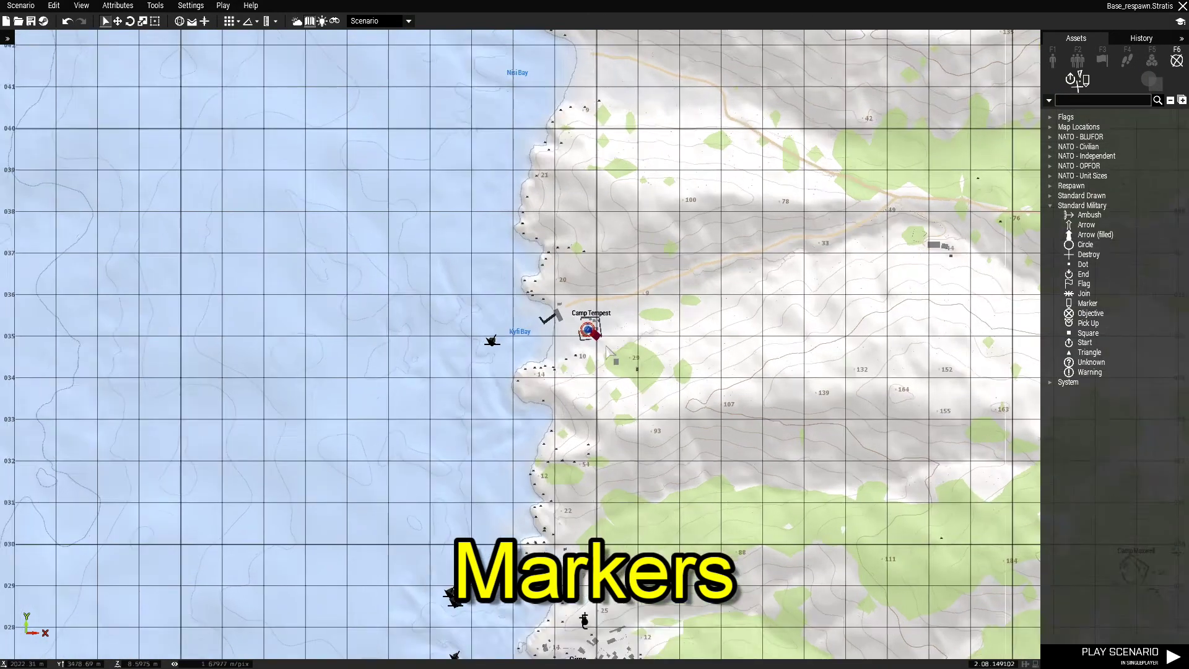
scroll(588, 327, "up", 8)
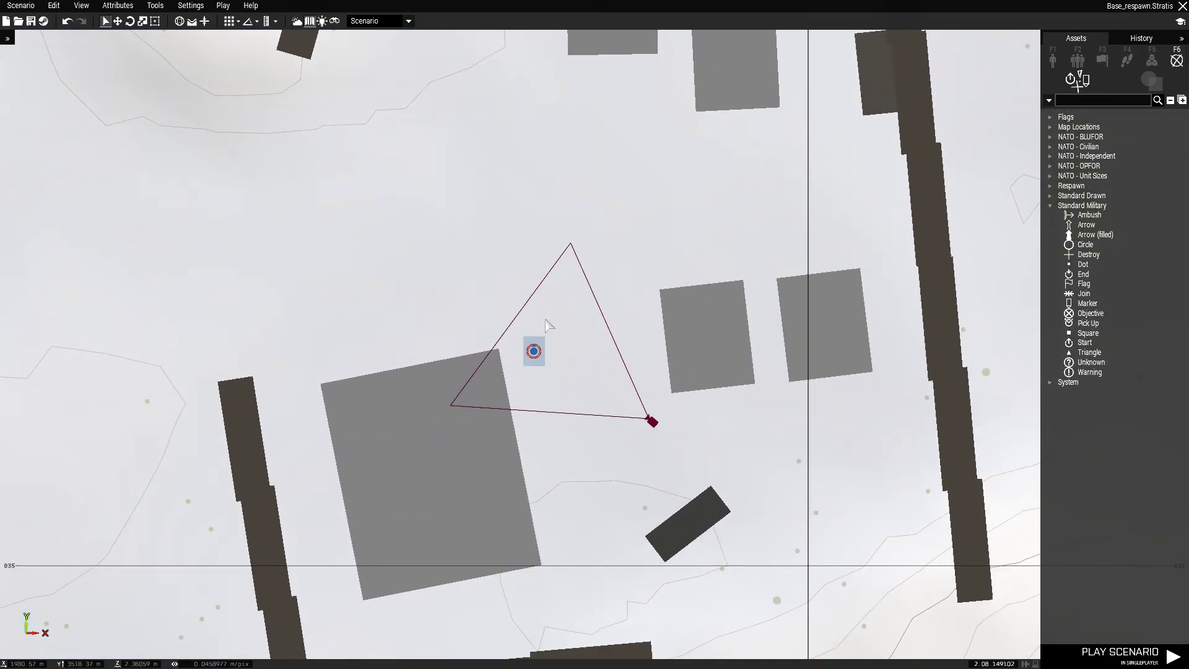
scroll(613, 412, "down", 4)
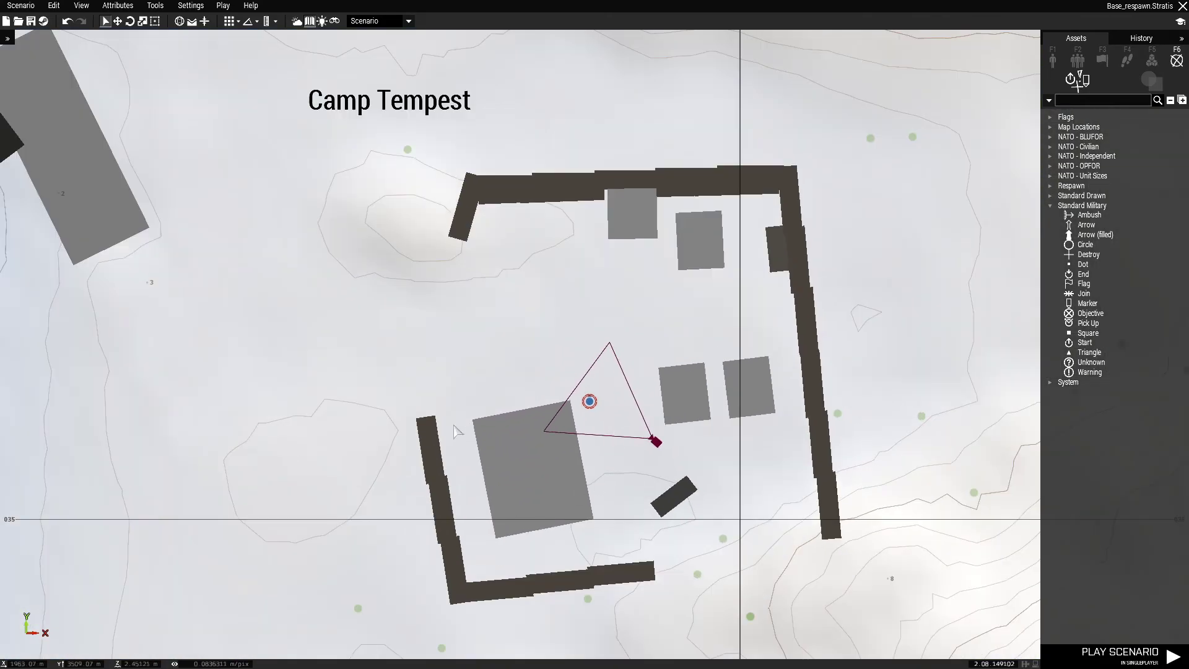
scroll(591, 456, "up", 2)
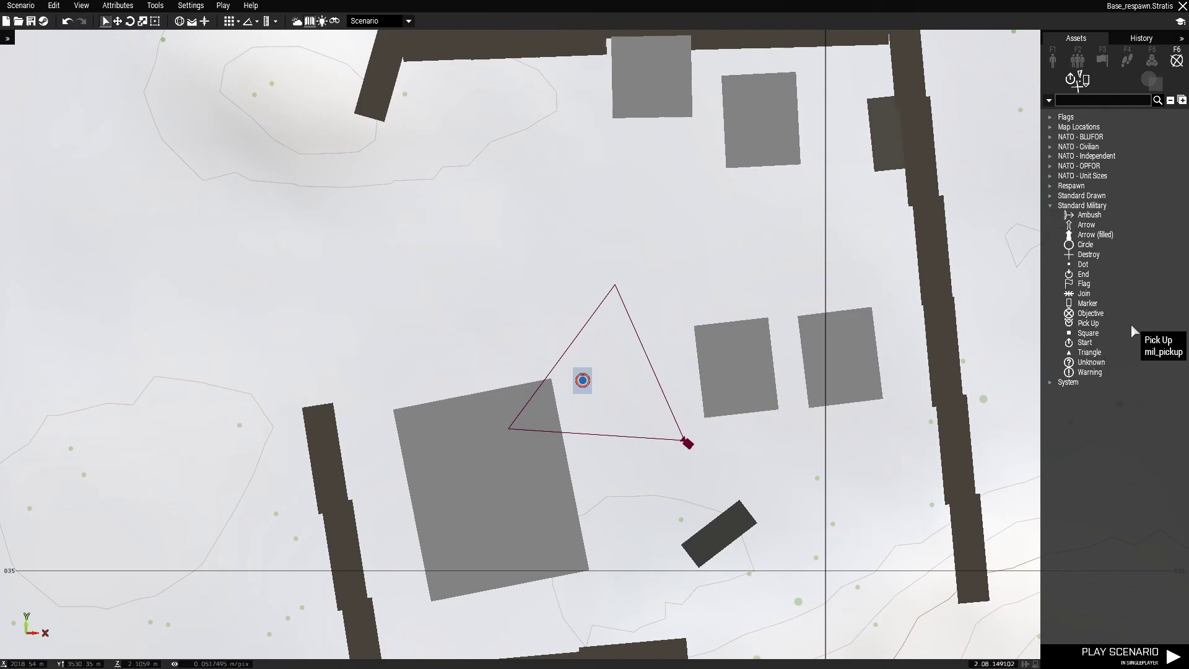
left_click(1084, 284)
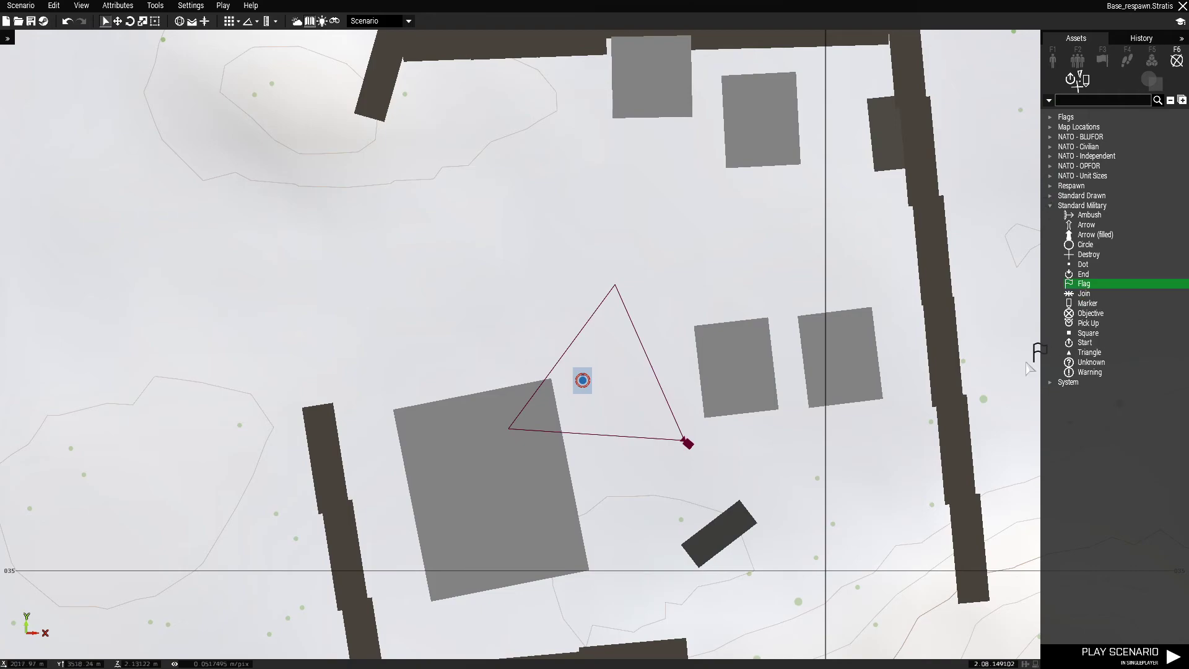
scroll(630, 440, "up", 3)
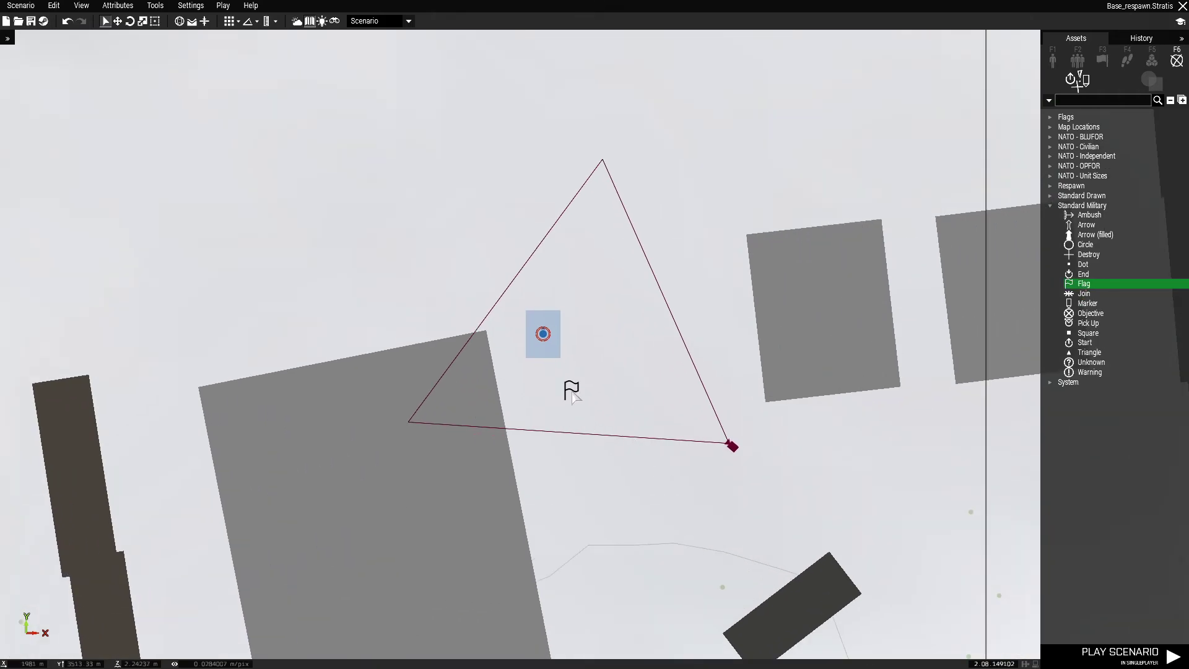
Place a Flag marker in Camp Tempest named respawn_west, labelled 'Base respawn marker', coloured blue
left_click(574, 395)
double_click(573, 391)
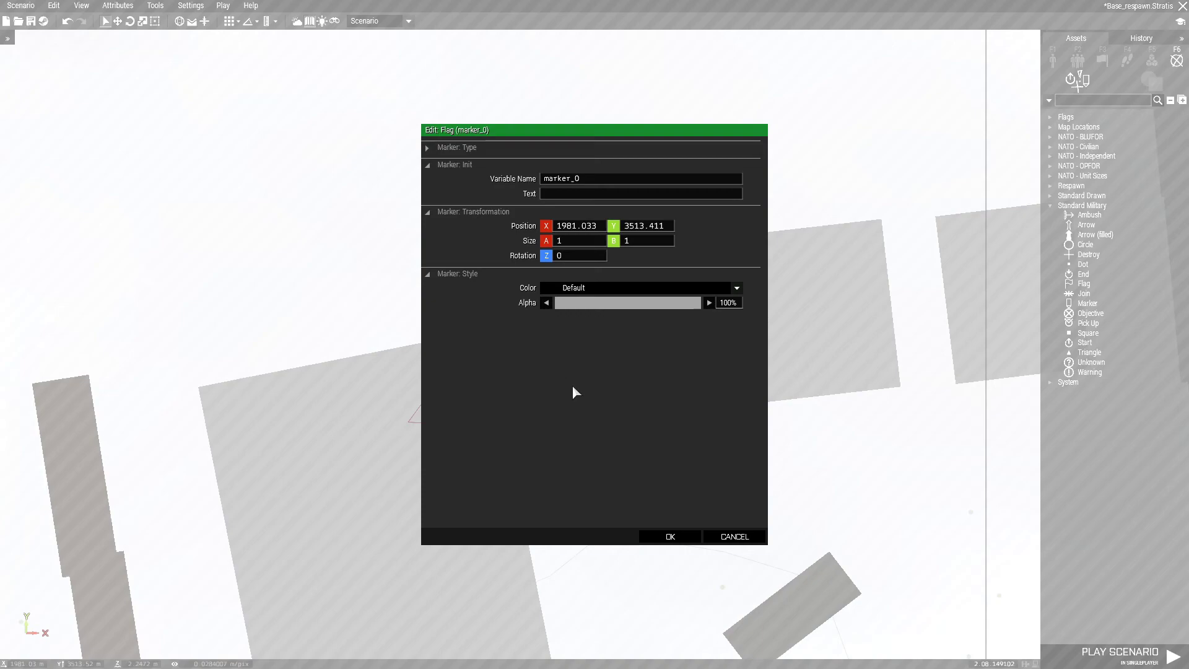
left_click_drag(548, 132, 563, 159)
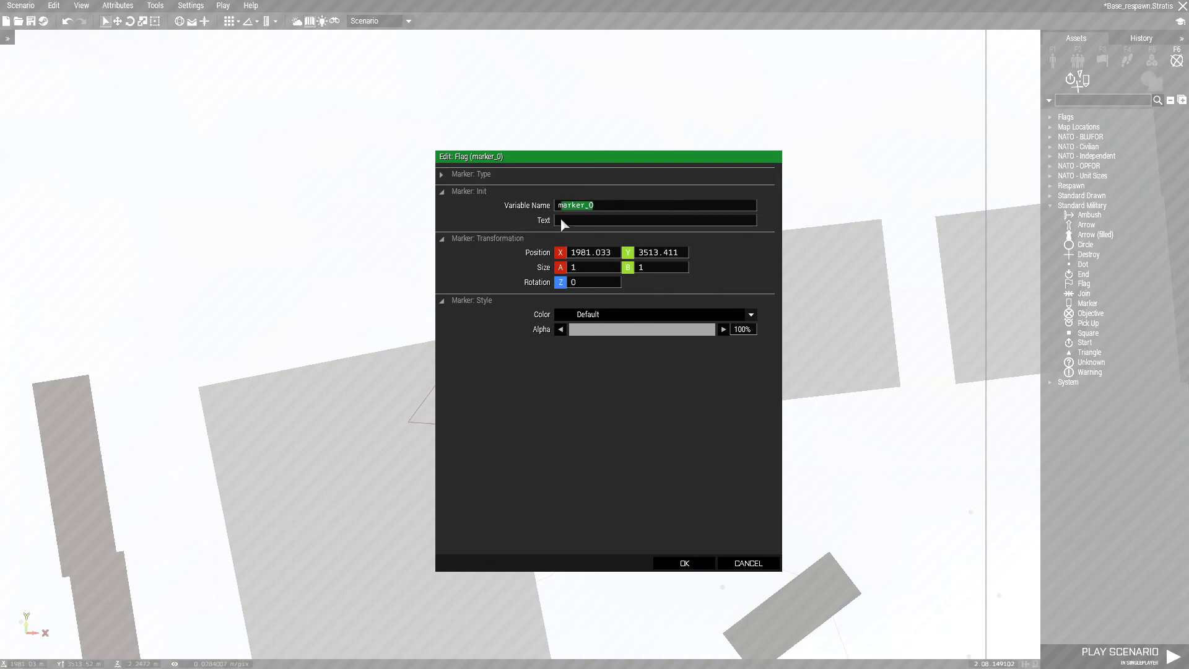
key("BackSpace")
type("respa")
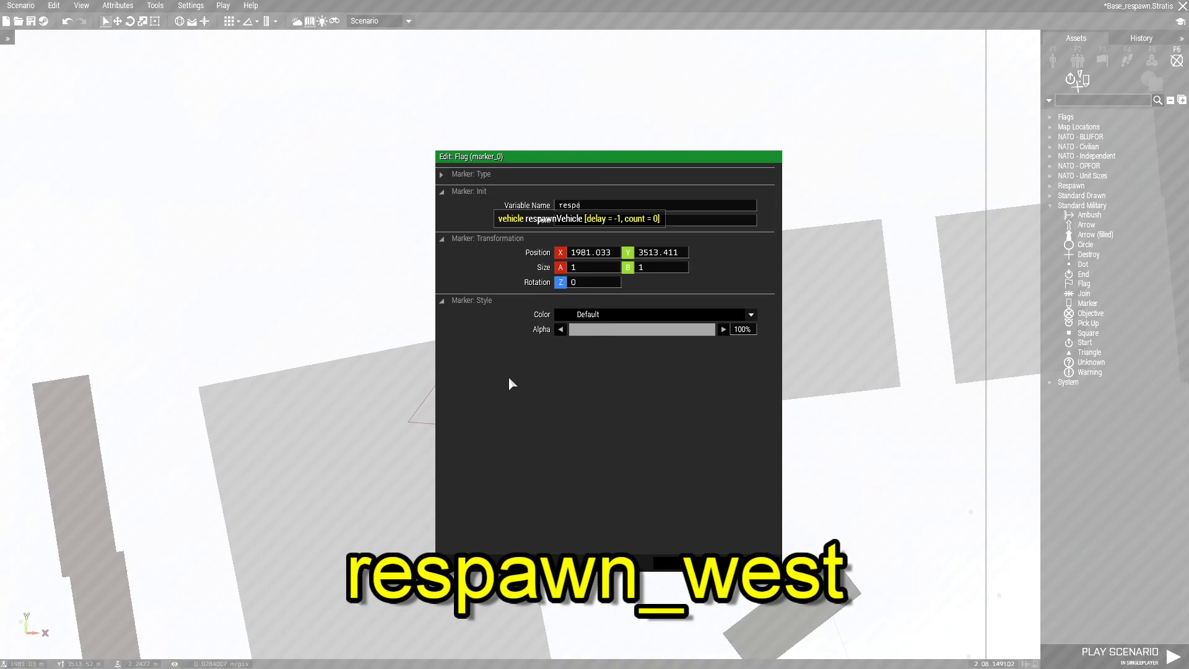
type("wn")
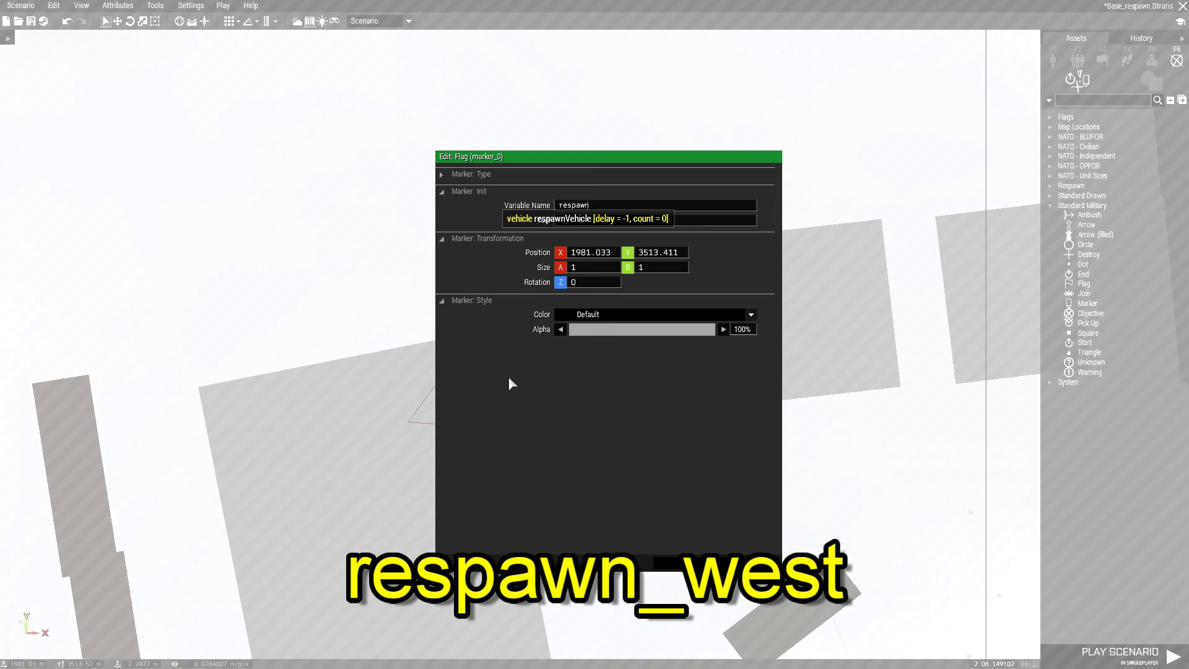
type("_west")
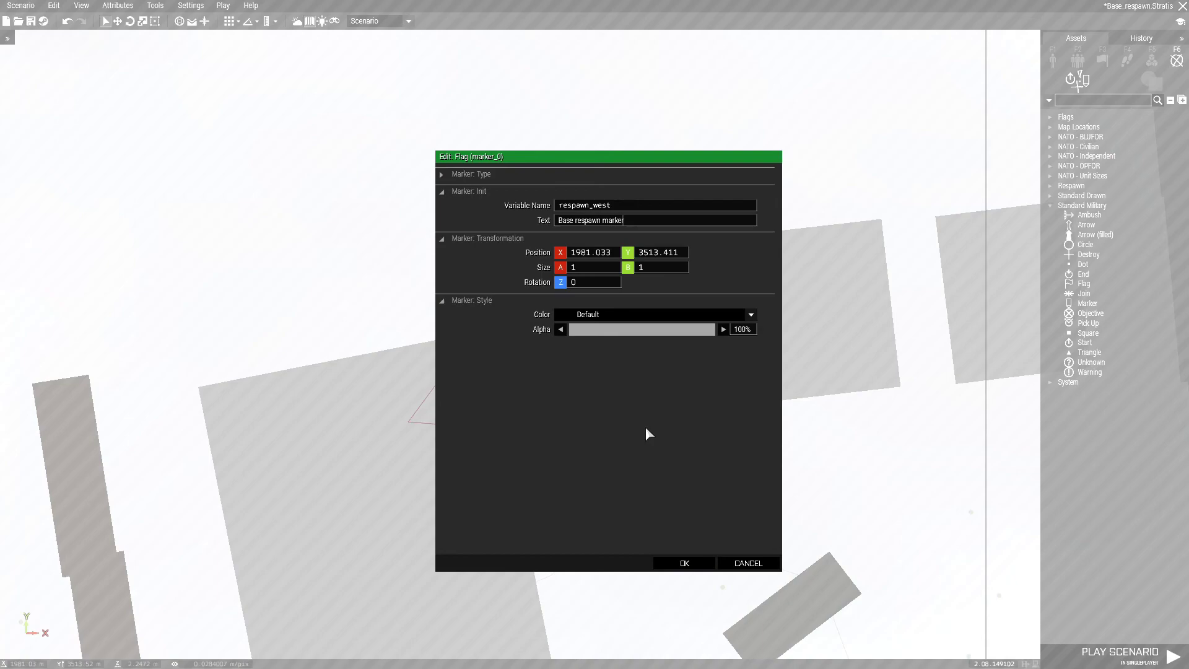
left_click(623, 314)
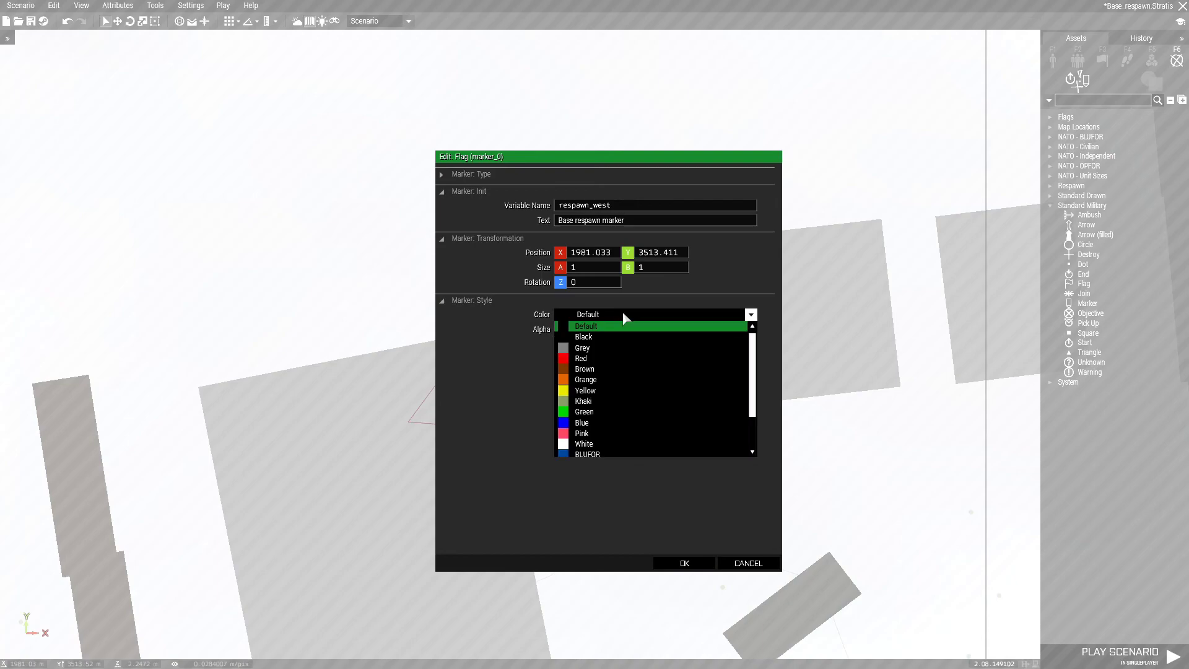
left_click(606, 425)
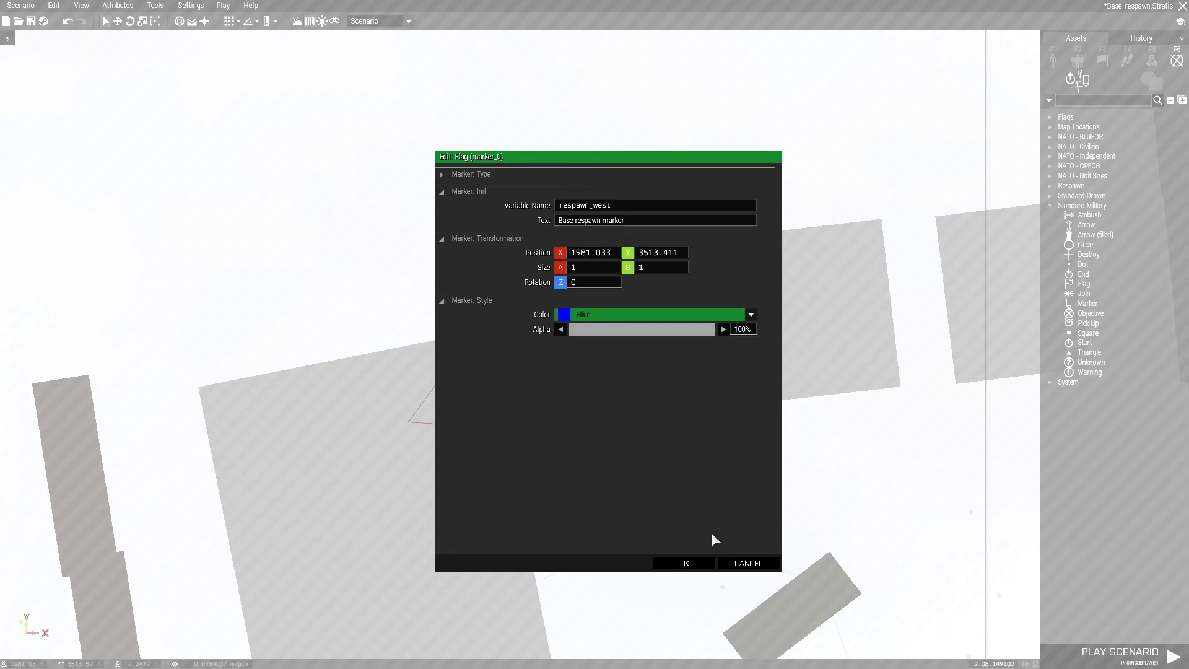
left_click(693, 563)
Move the respawn_west flag up beside the Rifleman and save the scenario
scroll(616, 471, "up", 3)
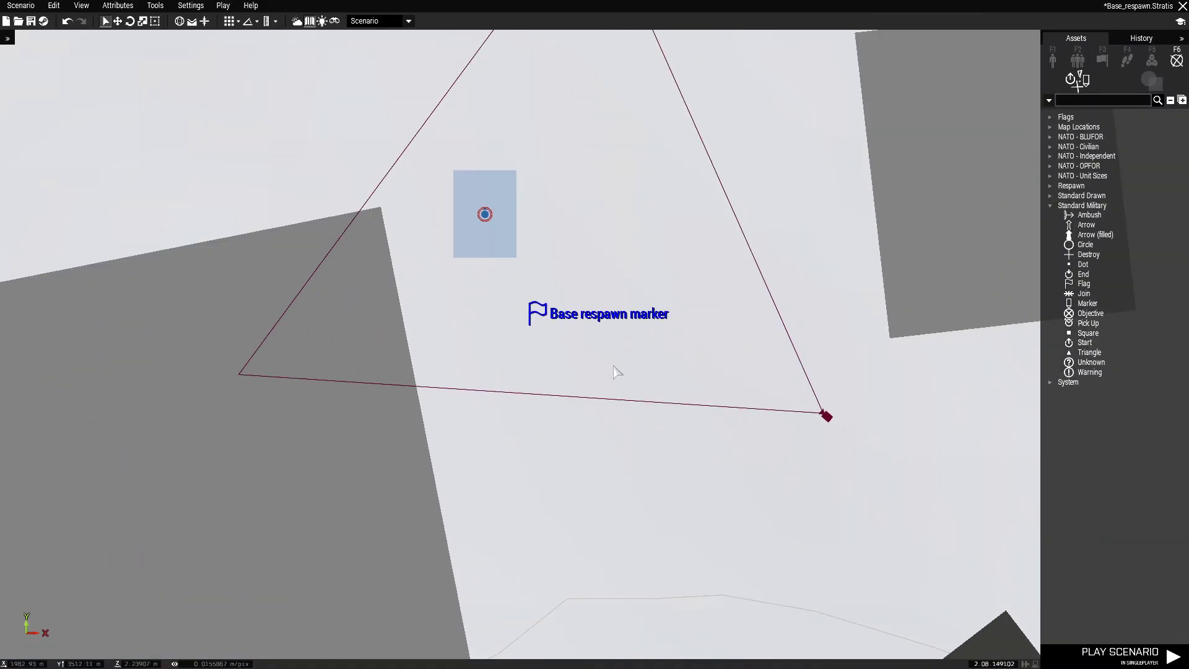
right_click_drag(617, 371, 593, 472)
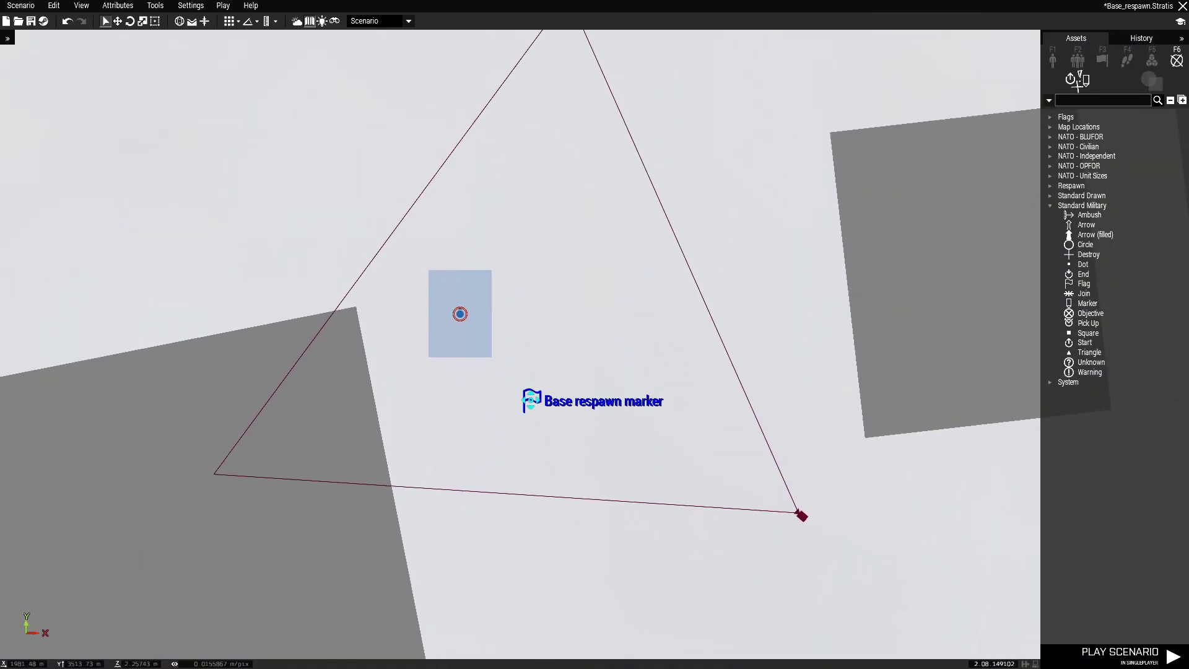
left_click_drag(531, 400, 510, 313)
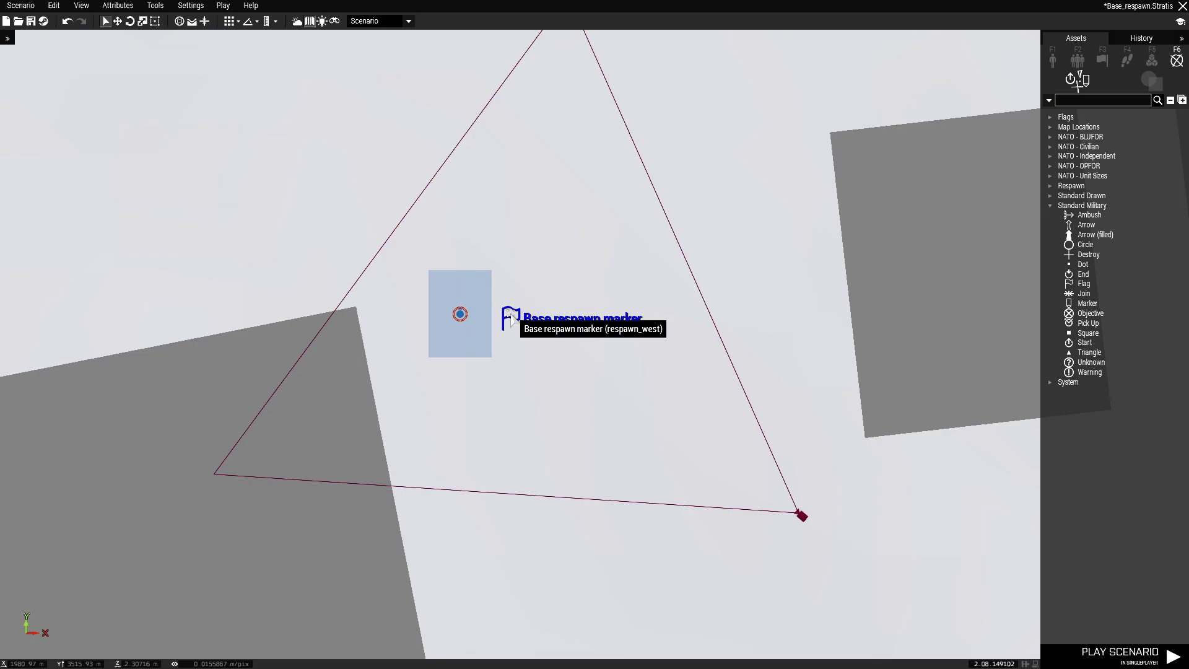
left_click(30, 21)
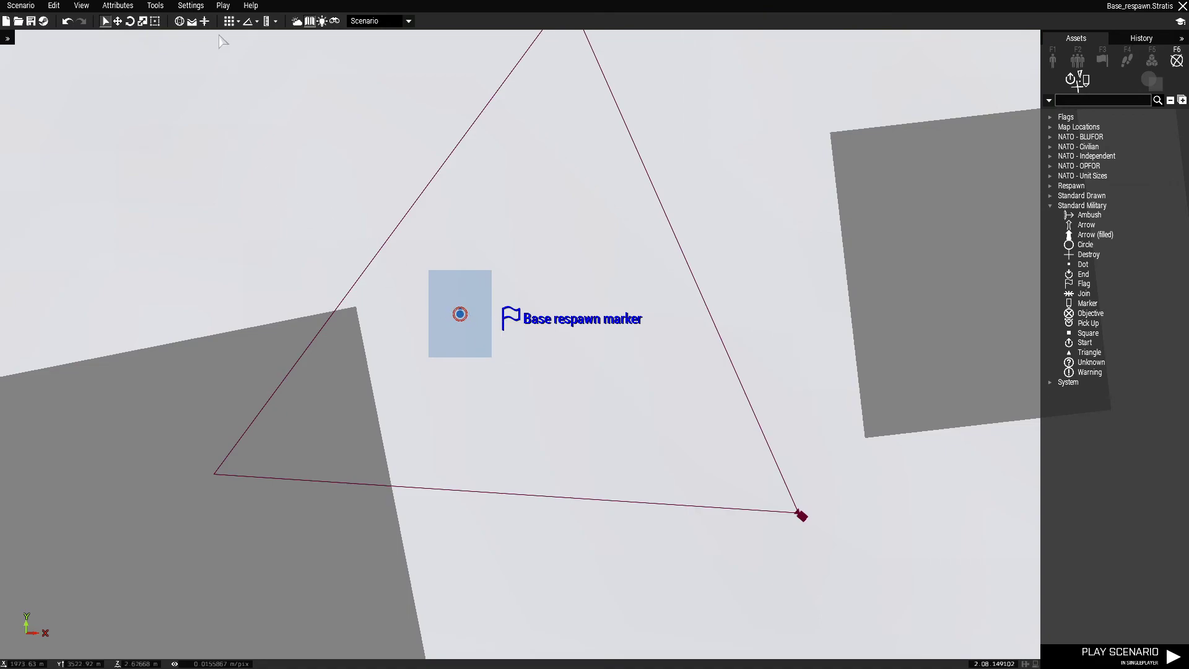
Start Play in Multiplayer (MP) and trim the extra text from the Host Server name
left_click(223, 7)
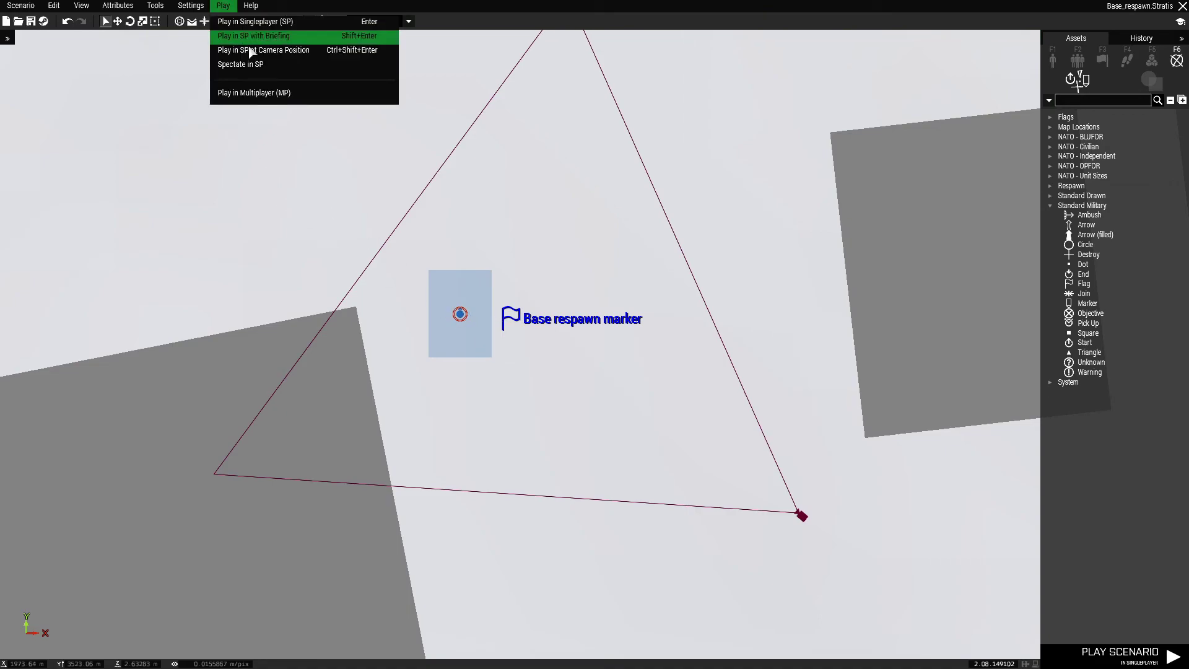
left_click(260, 93)
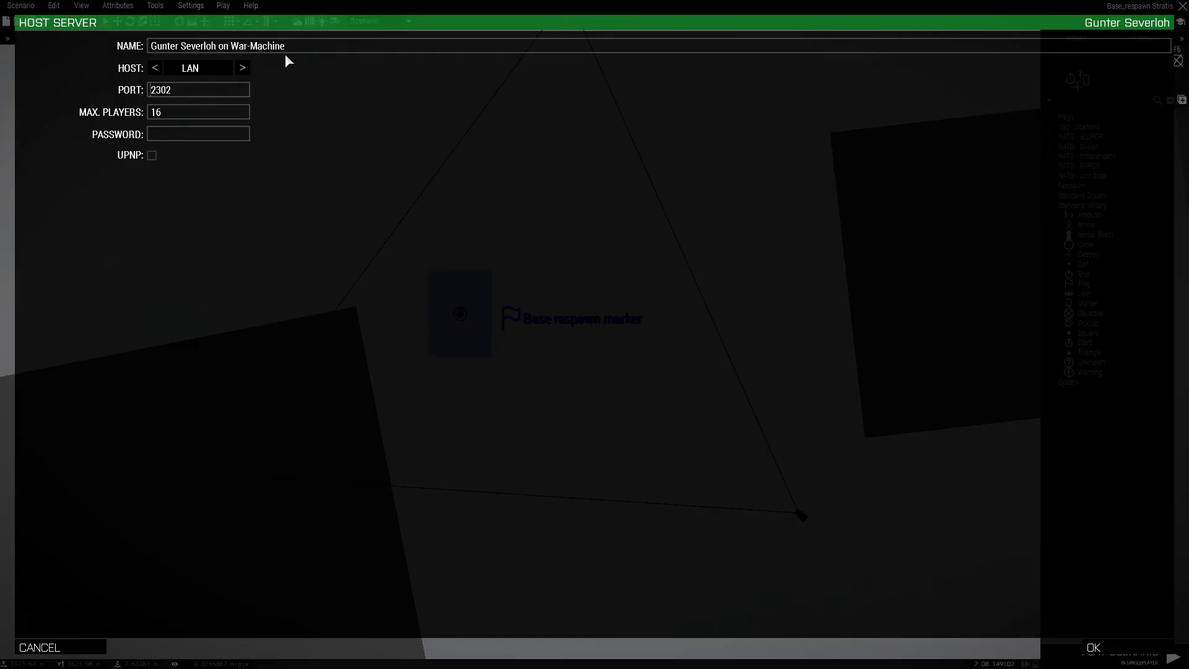
left_click_drag(285, 52, 270, 52)
left_click_drag(188, 60, 180, 72)
key("BackSpace")
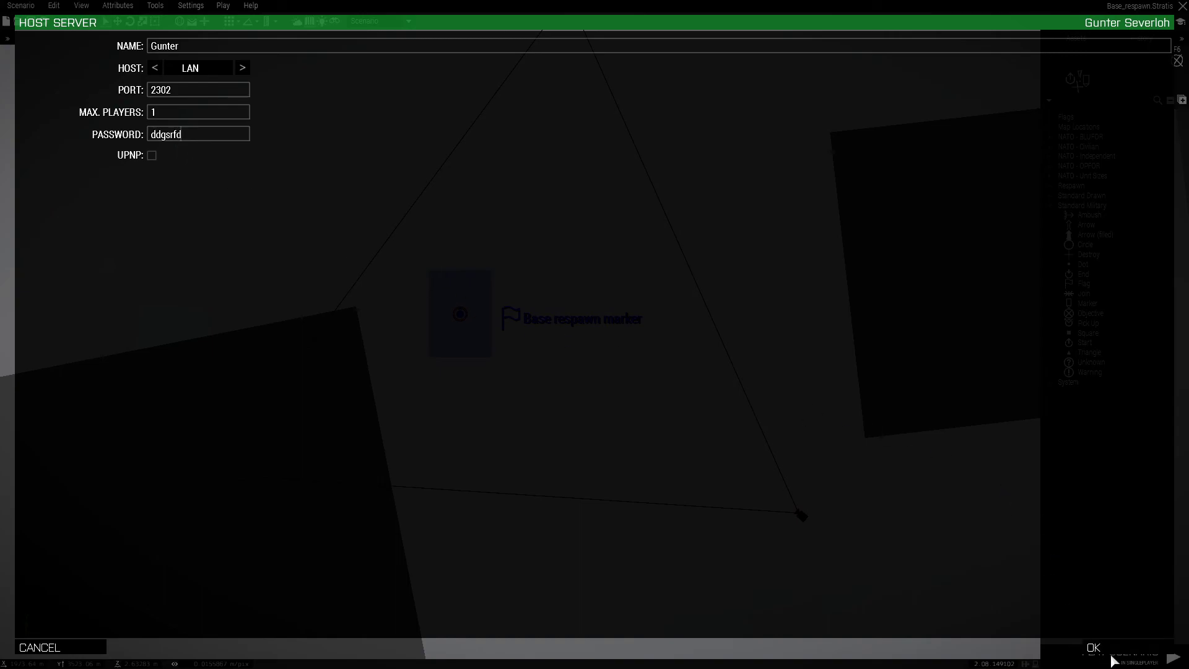
Host the server, take the rifleman slot, and enter the mission past the briefing
left_click(1093, 648)
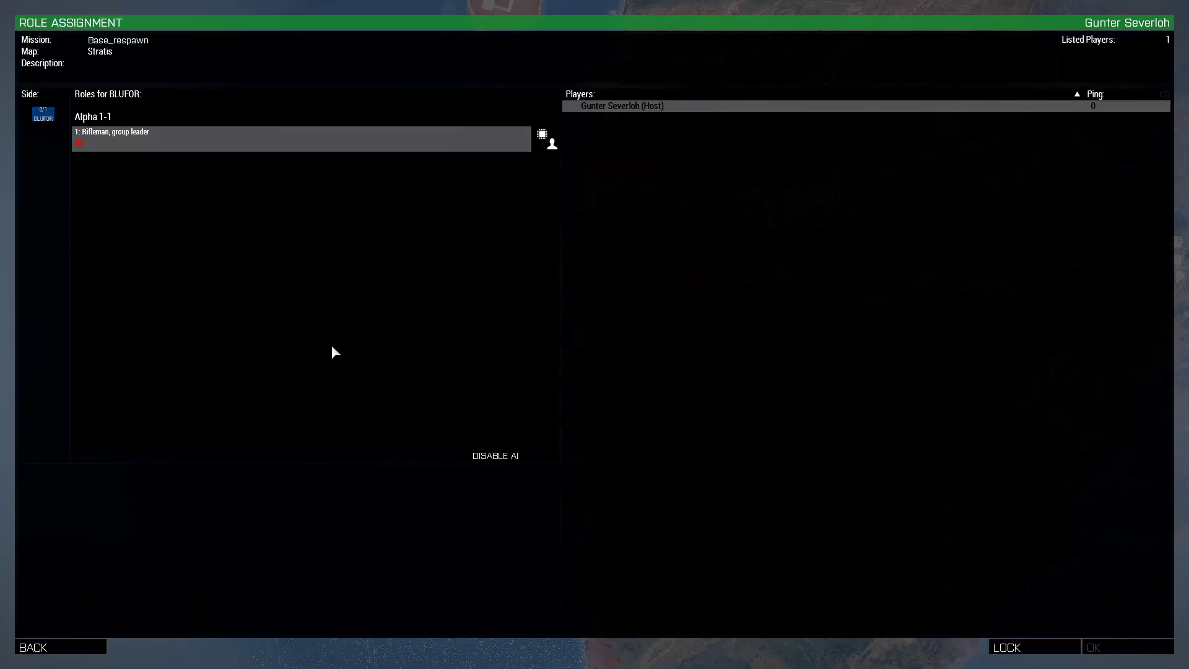
left_click(129, 143)
left_click(1115, 648)
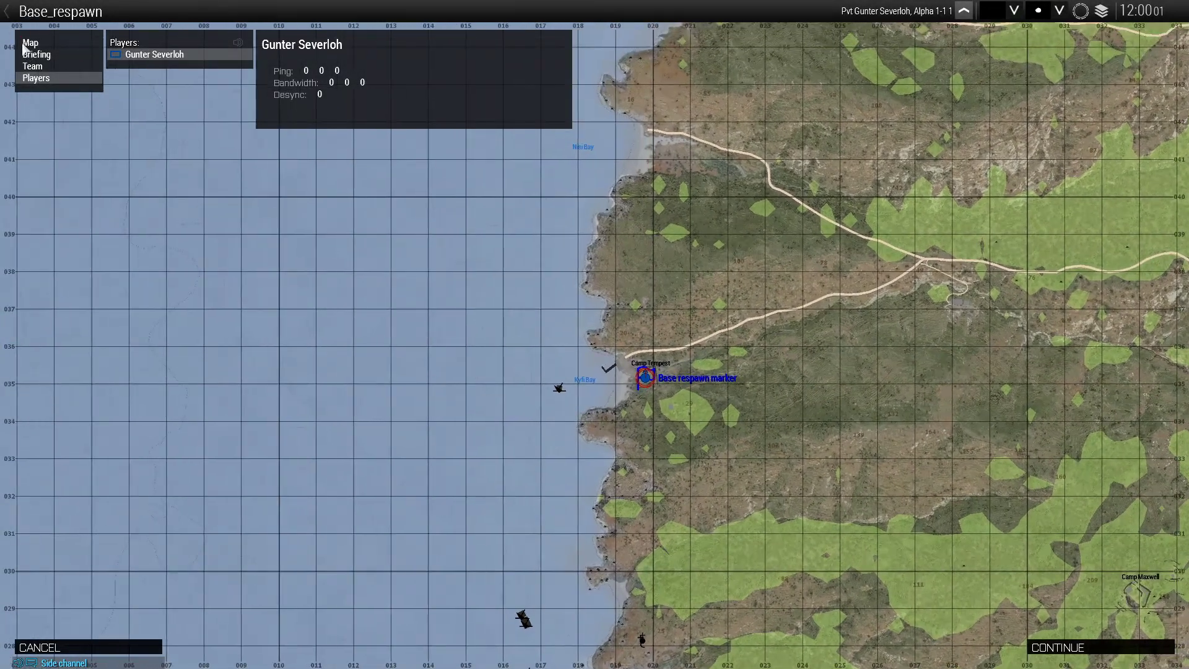
key("Return")
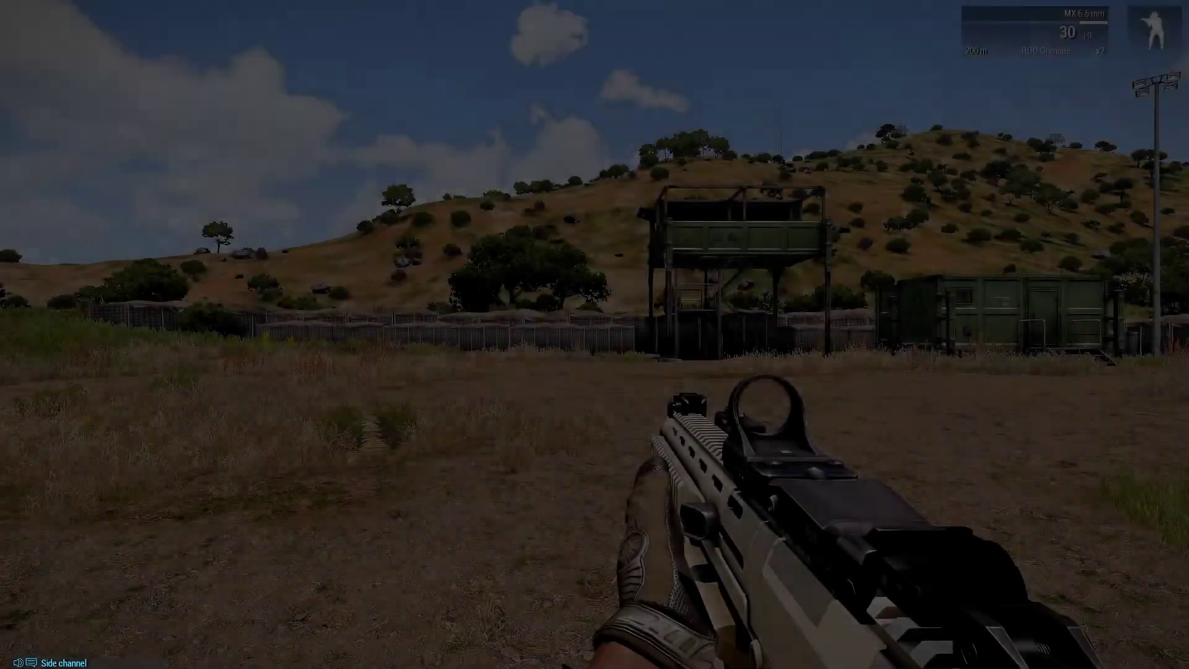
Walk the soldier up to the green container, checking the map along the way
key("w")
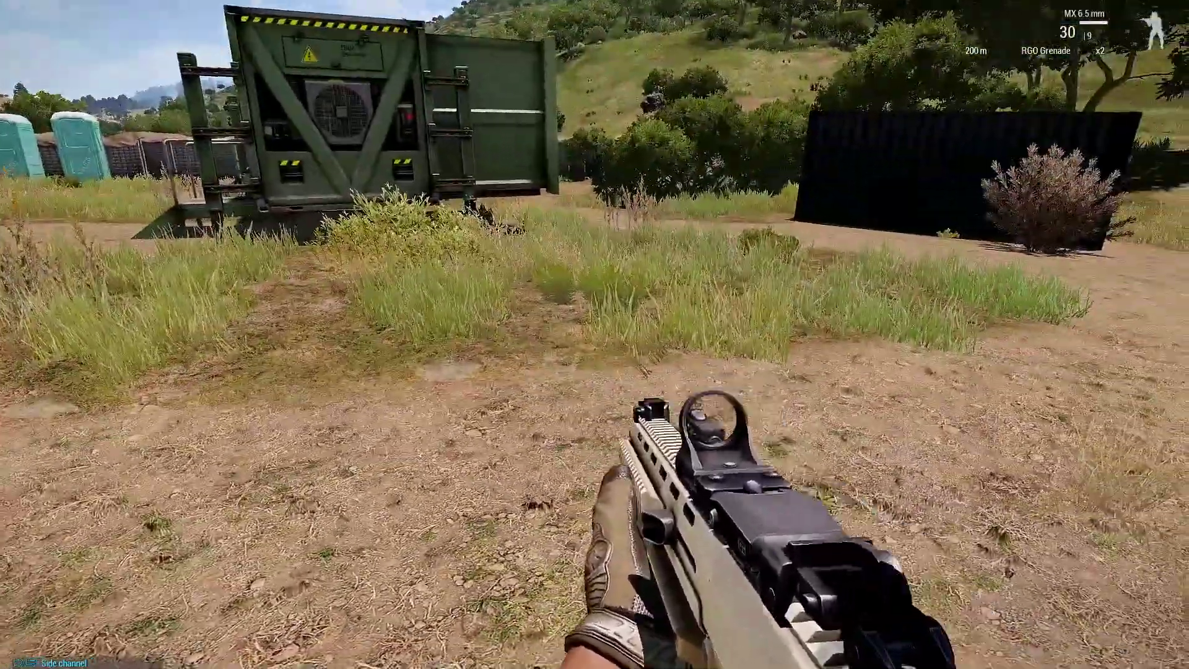
key("m")
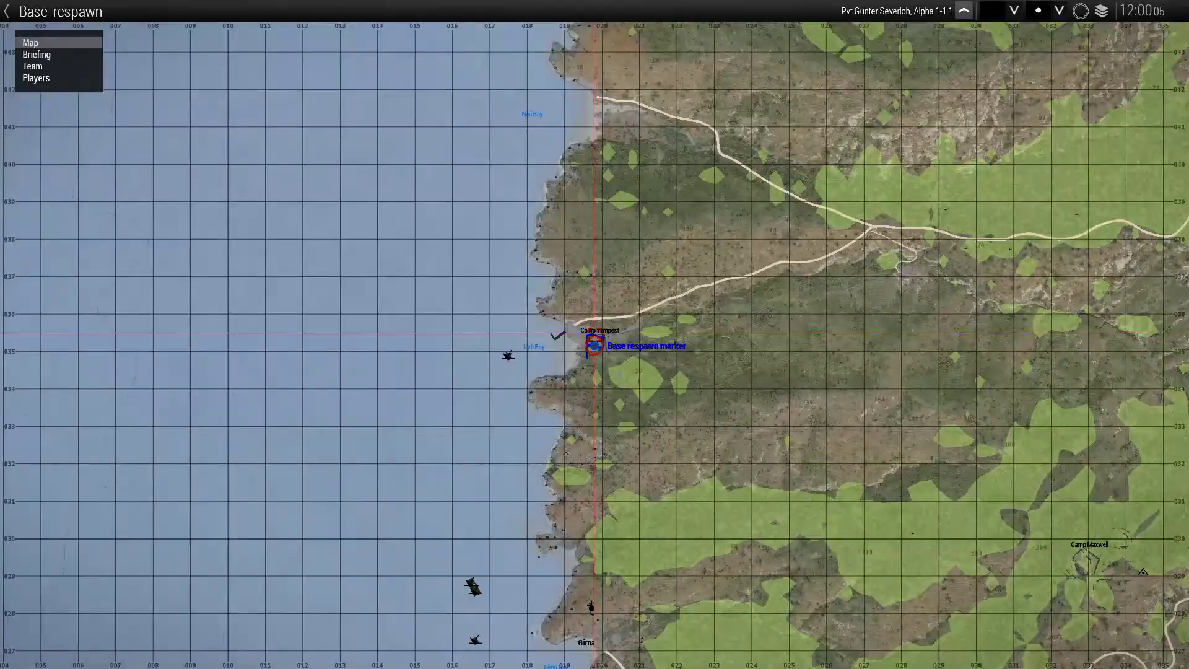
scroll(590, 329, "up", 10)
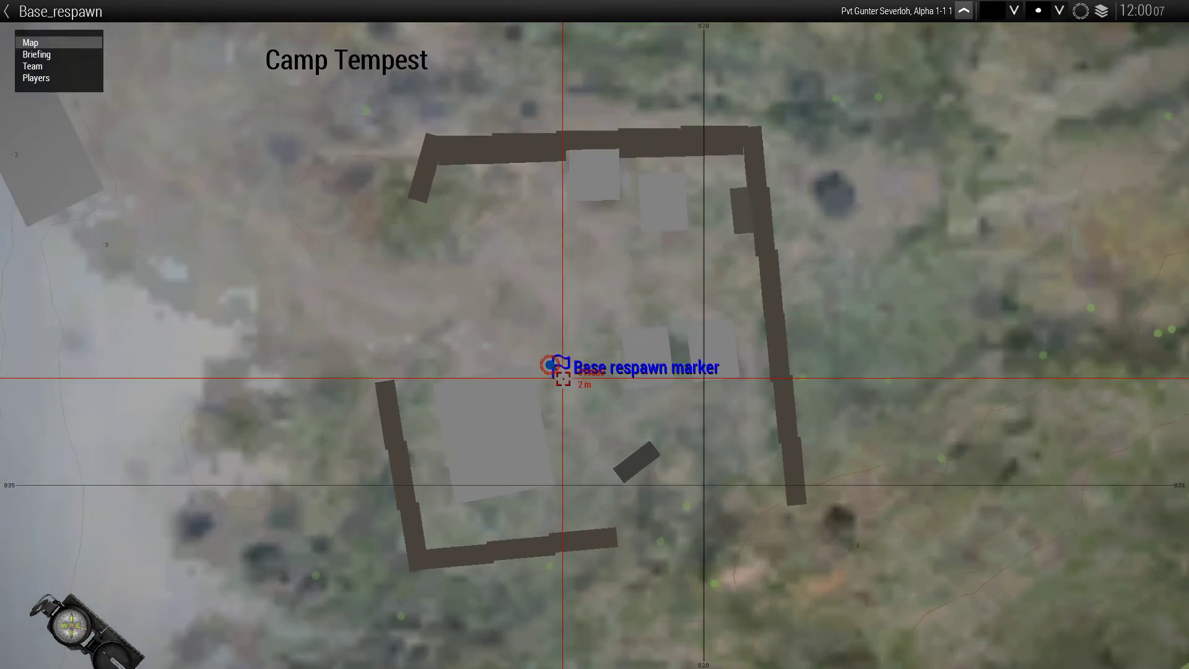
scroll(572, 351, "up", 2)
scroll(553, 369, "down", 2)
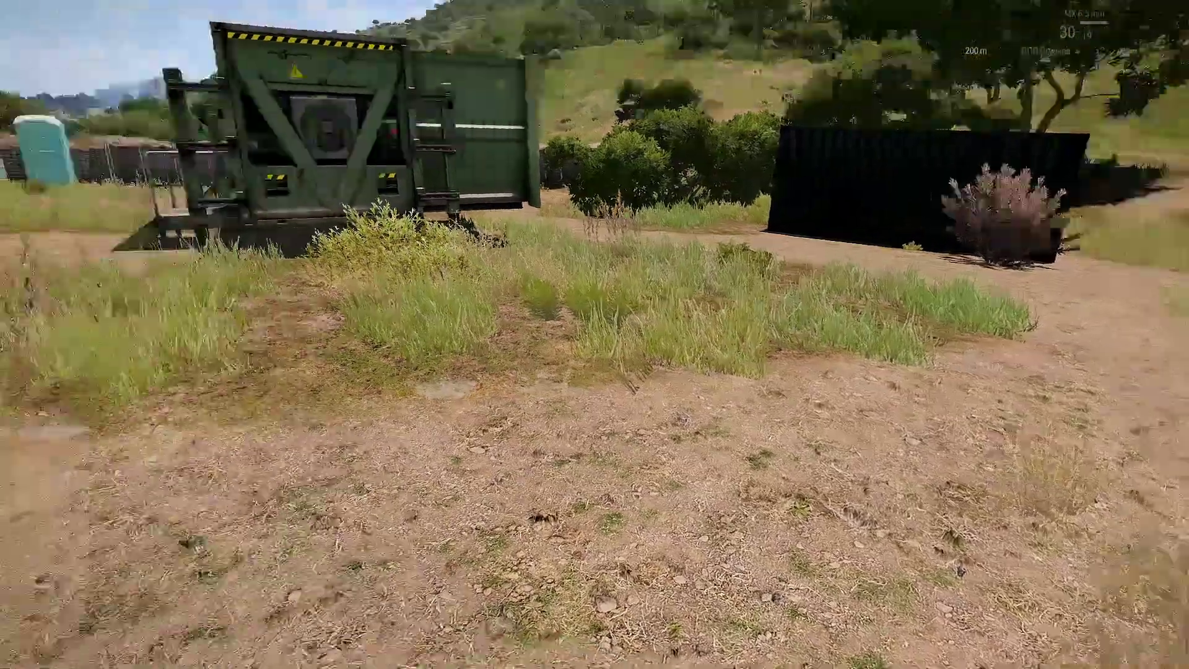
key("w")
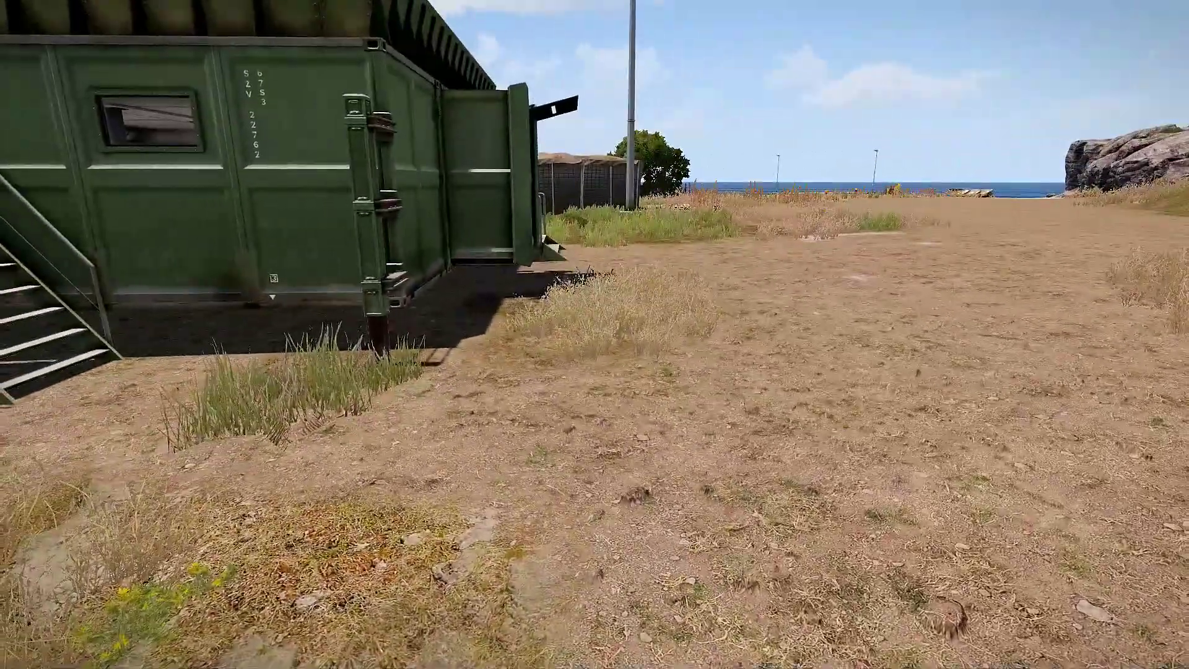
key("w")
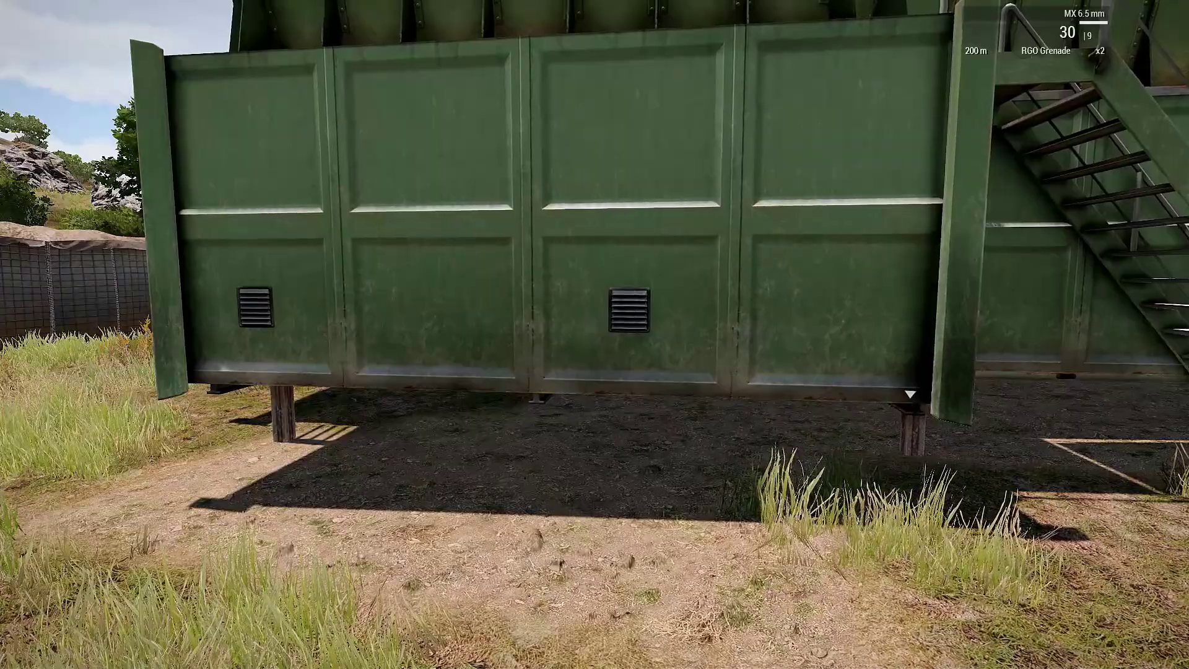
key("w")
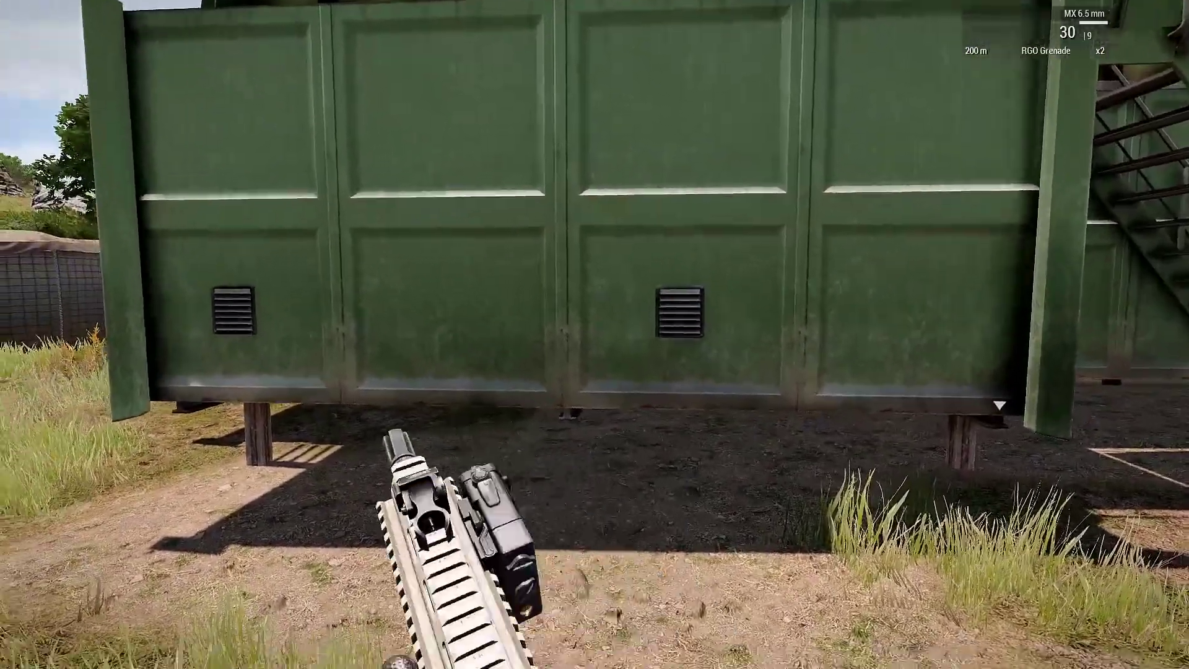
Throw a grenade to die and respawn, check the respawn on the map, then abort the mission
key("g")
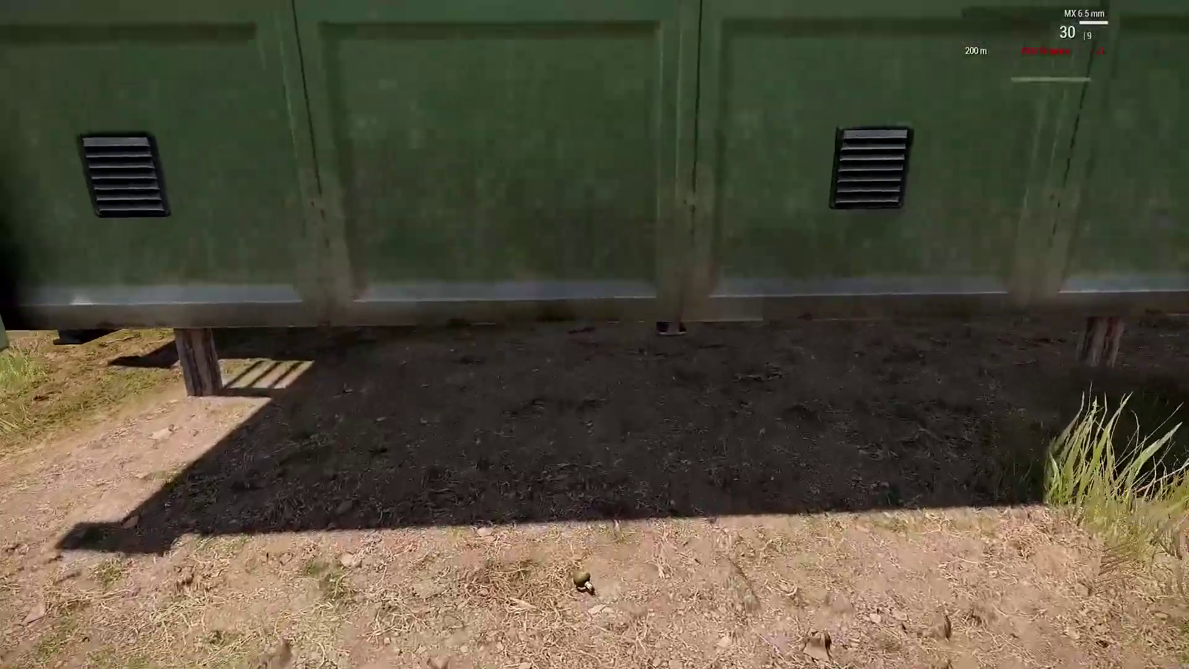
key("s")
key("KP_Enter")
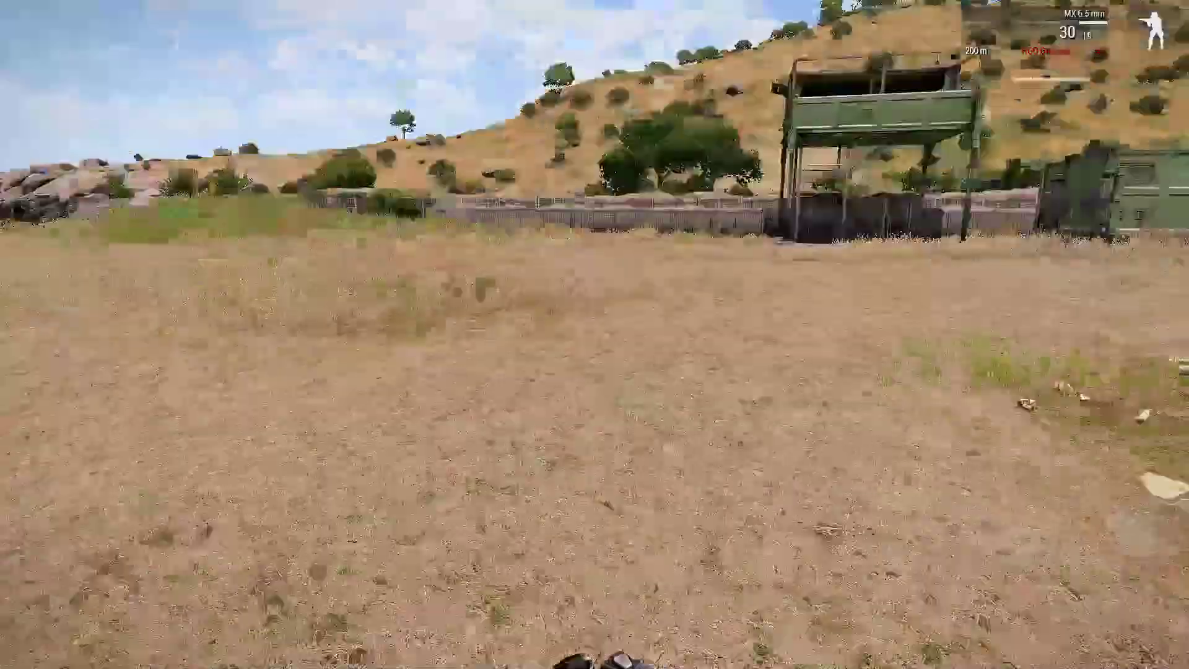
key("m")
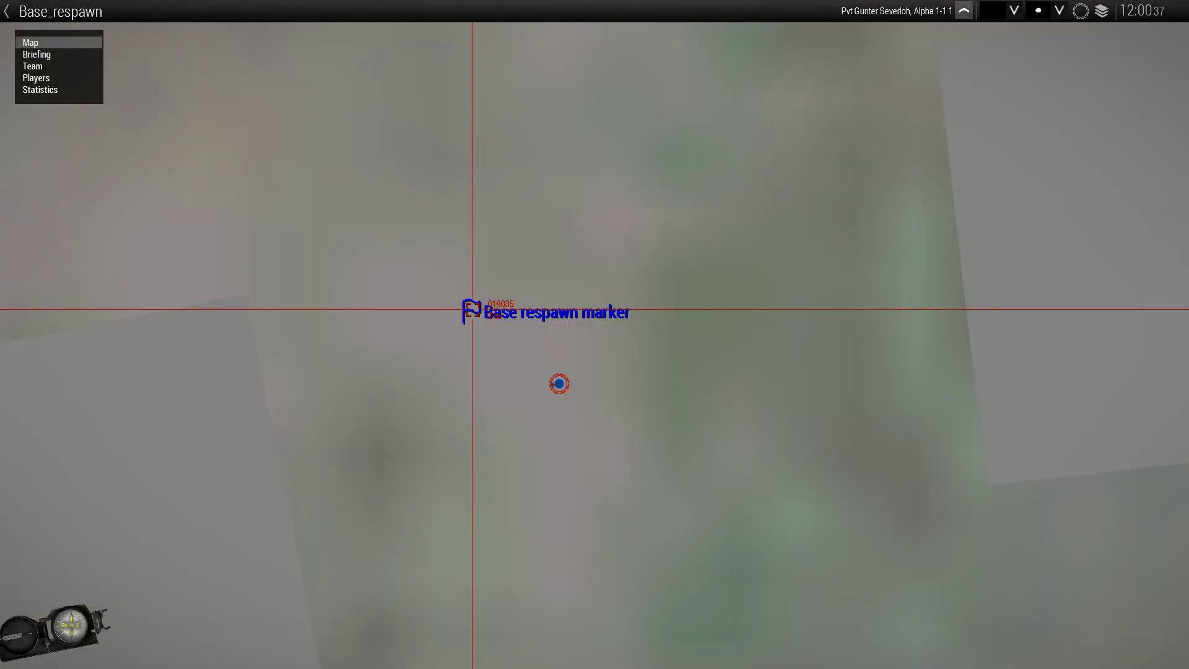
key("m")
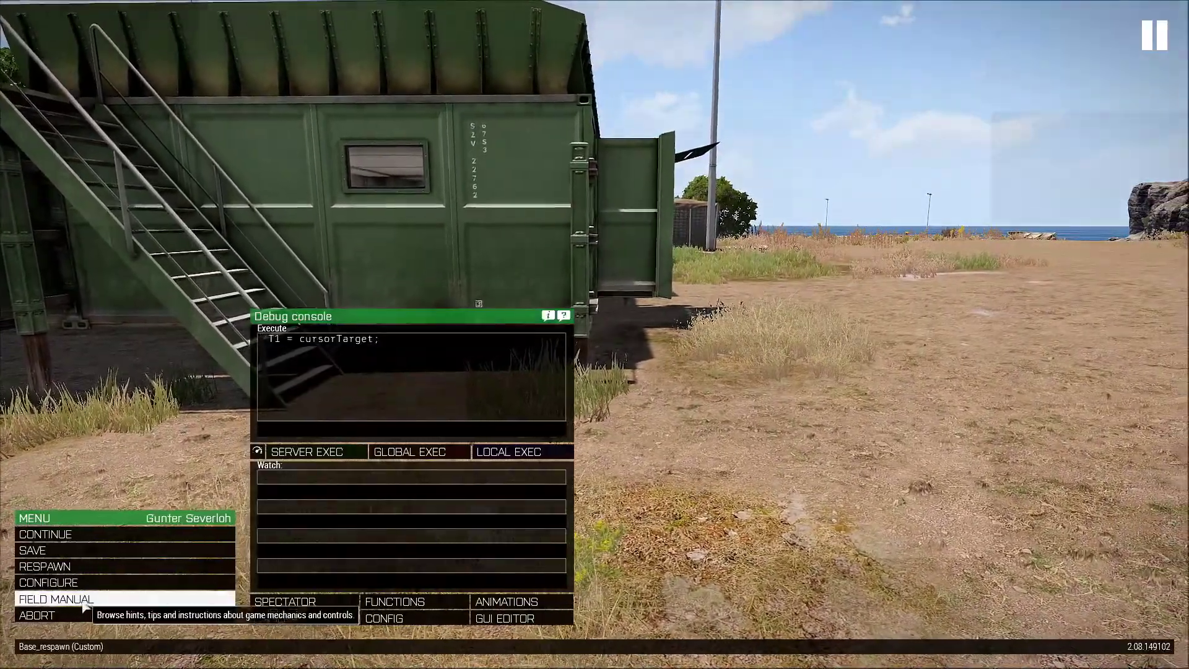
left_click(79, 613)
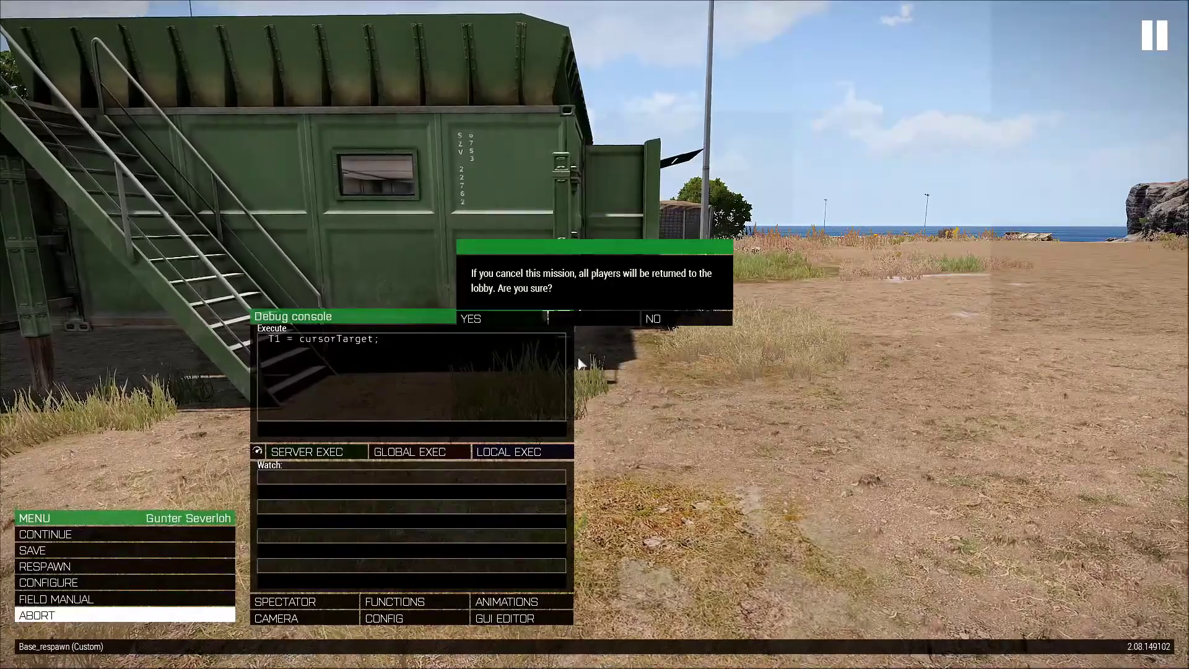
left_click(492, 319)
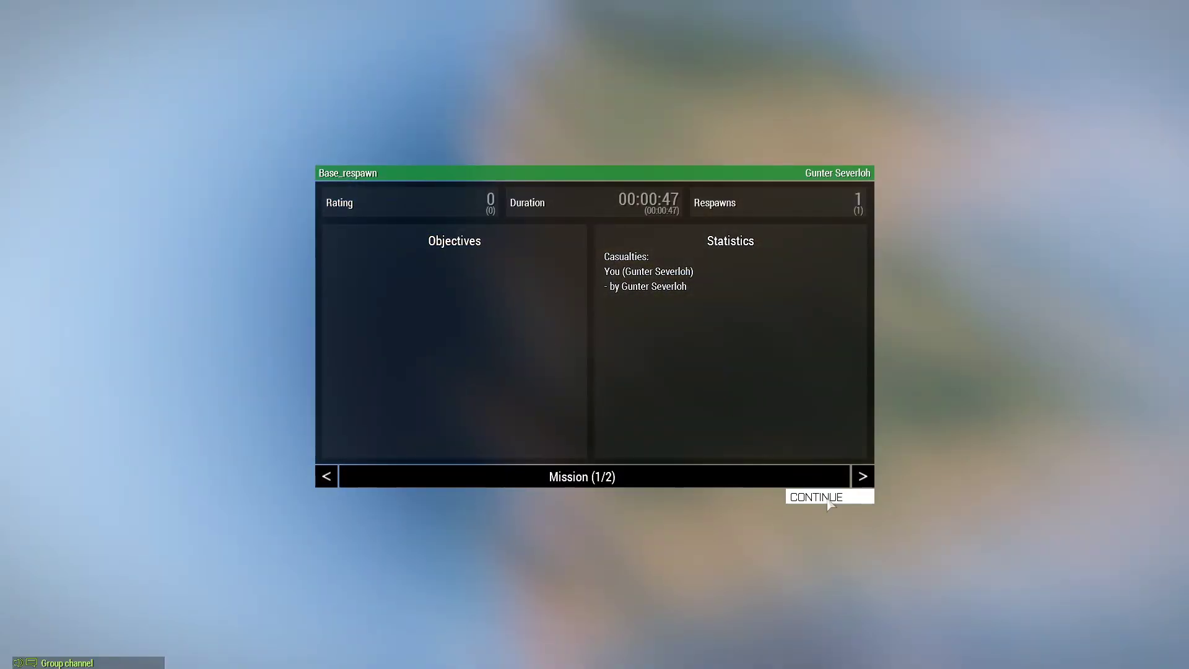
Leave the debriefing and lobby, delete the old Base respawn flag marker, and return to 3D view
left_click(825, 494)
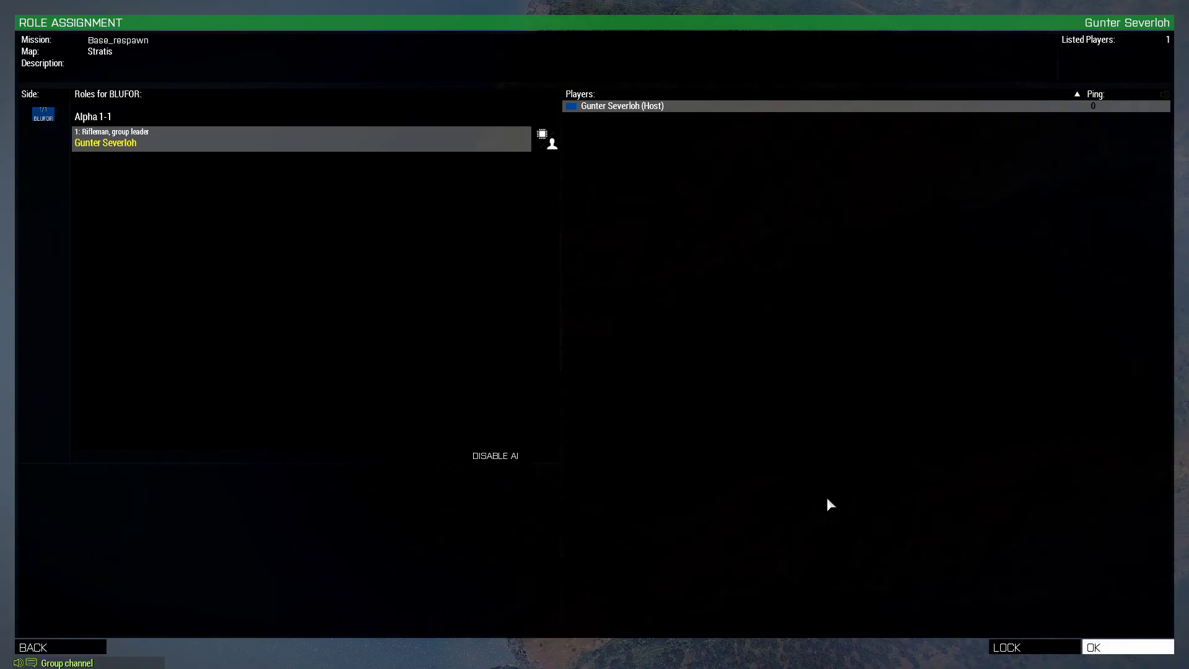
left_click(68, 648)
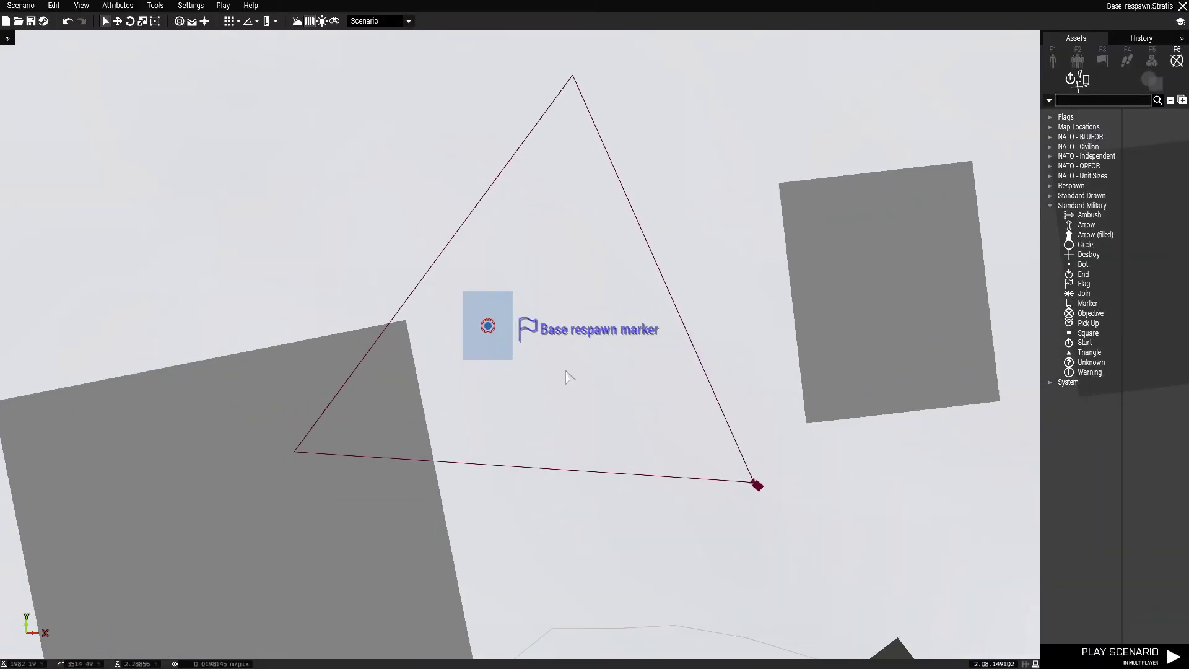
scroll(564, 440, "up", 3)
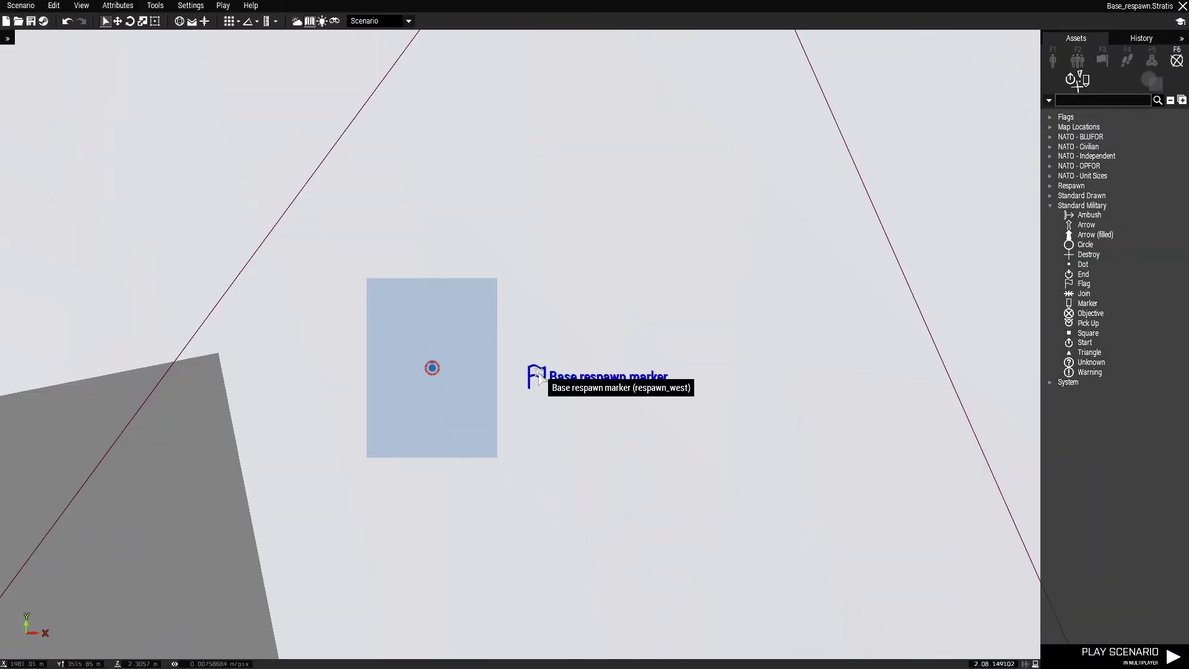
key("Delete")
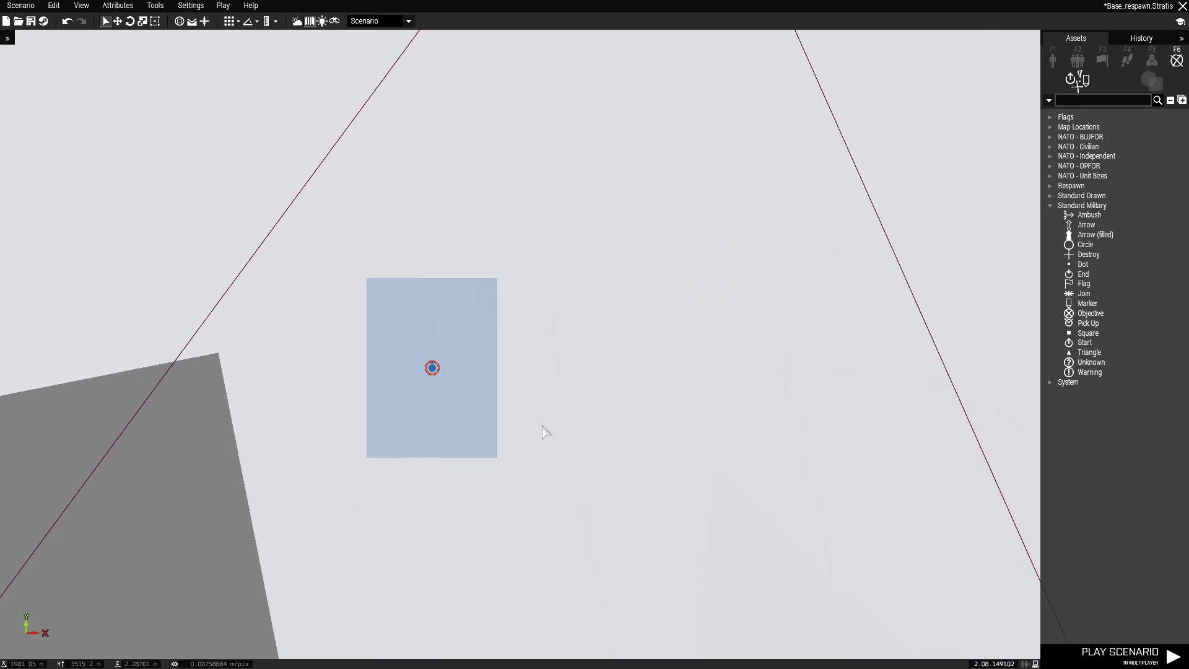
key("m")
key("F1")
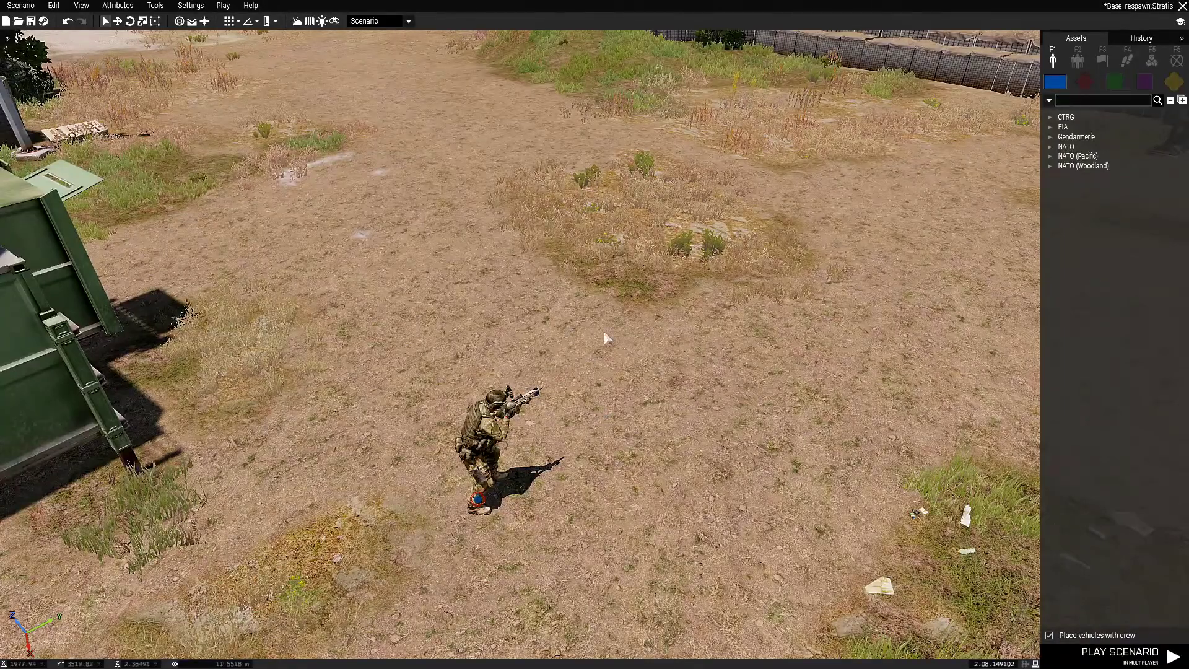
Place a Standard Military Flag marker on the map beside the player unit
key("m")
key("F6")
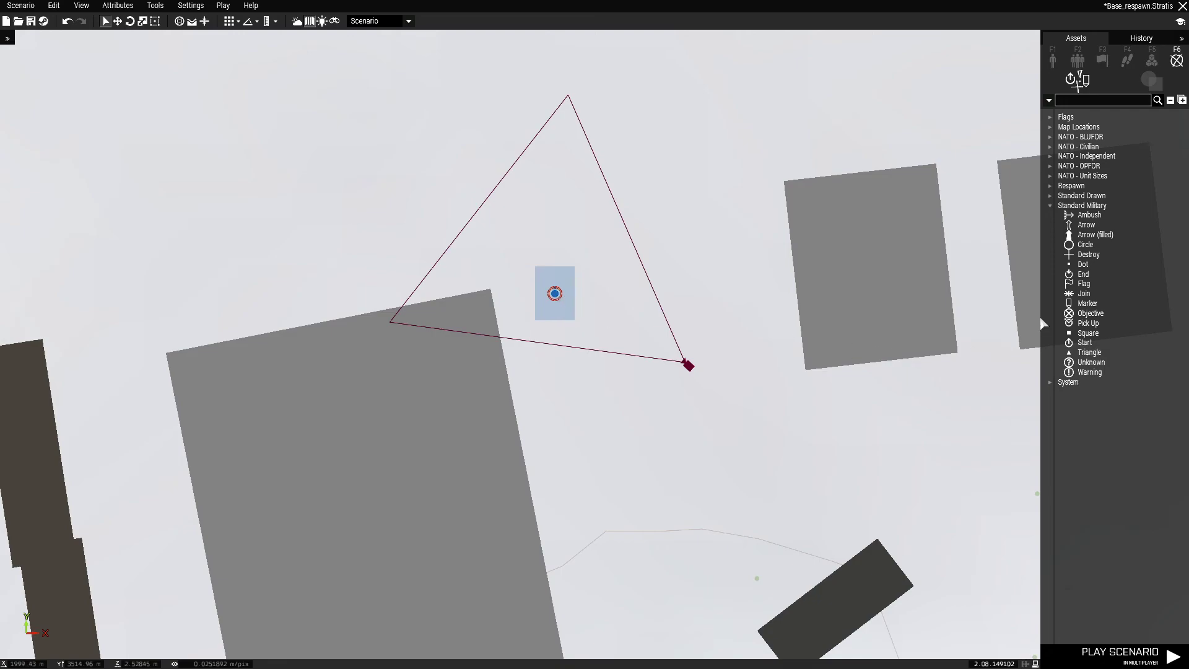
left_click(1084, 284)
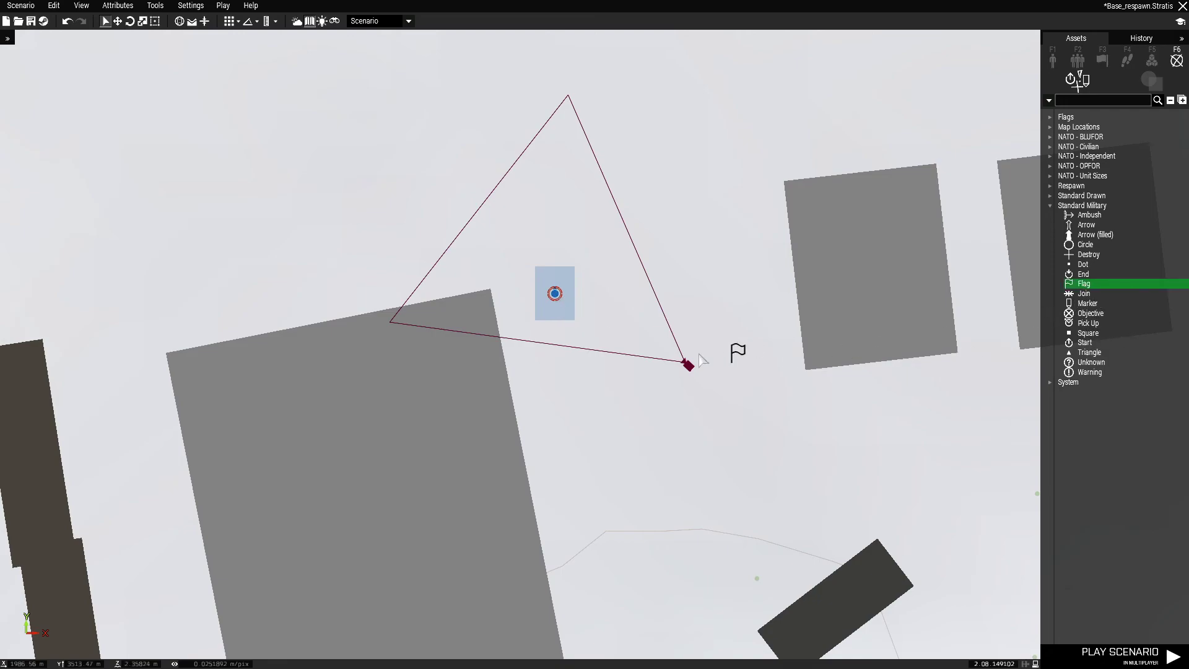
scroll(591, 307, "up", 3)
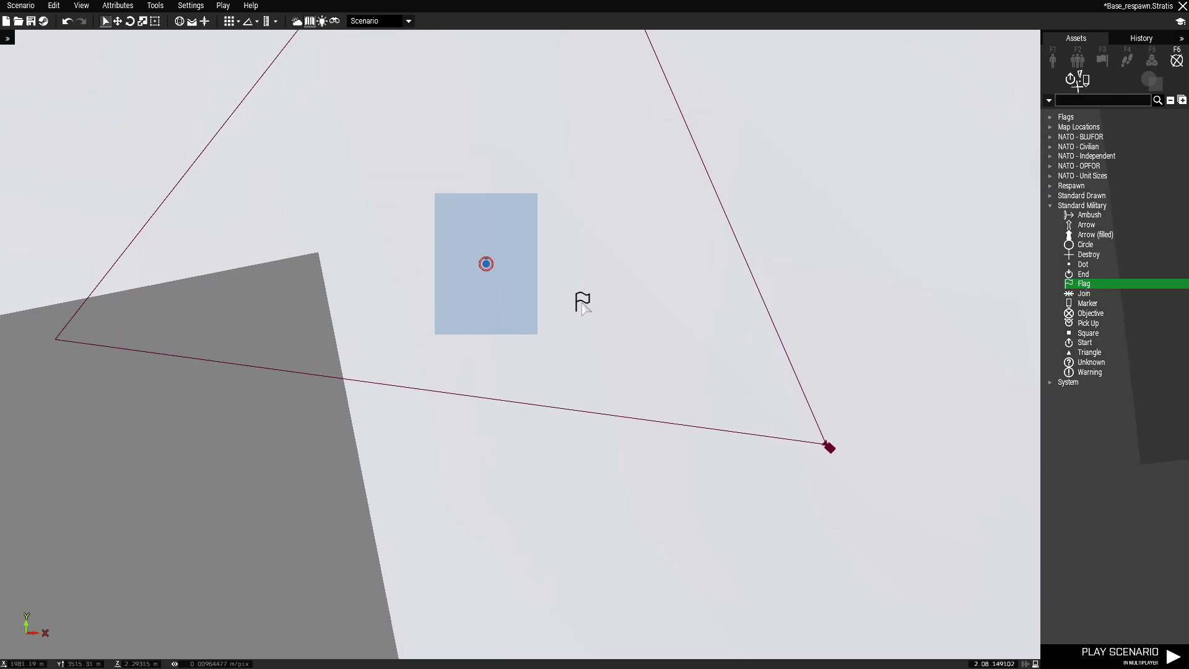
left_click(577, 298)
Set the flag marker's variable name to respawn_west and open the scenario's Multiplayer attributes
double_click(574, 297)
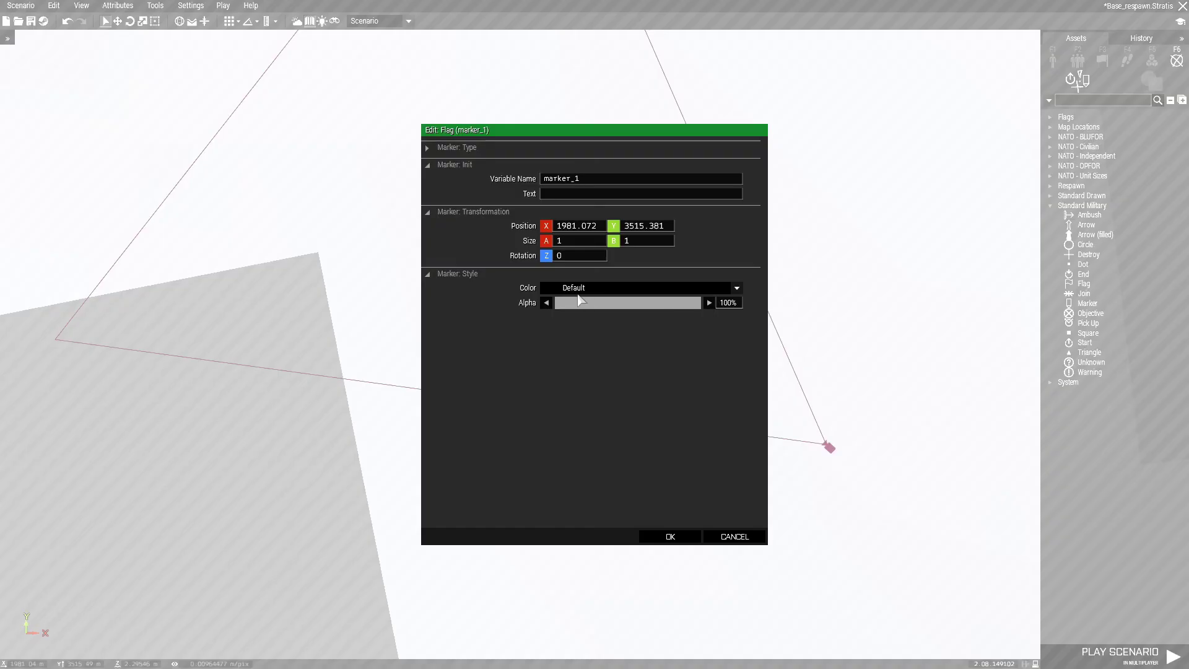
left_click_drag(570, 185, 519, 205)
key("BackSpace")
type("res")
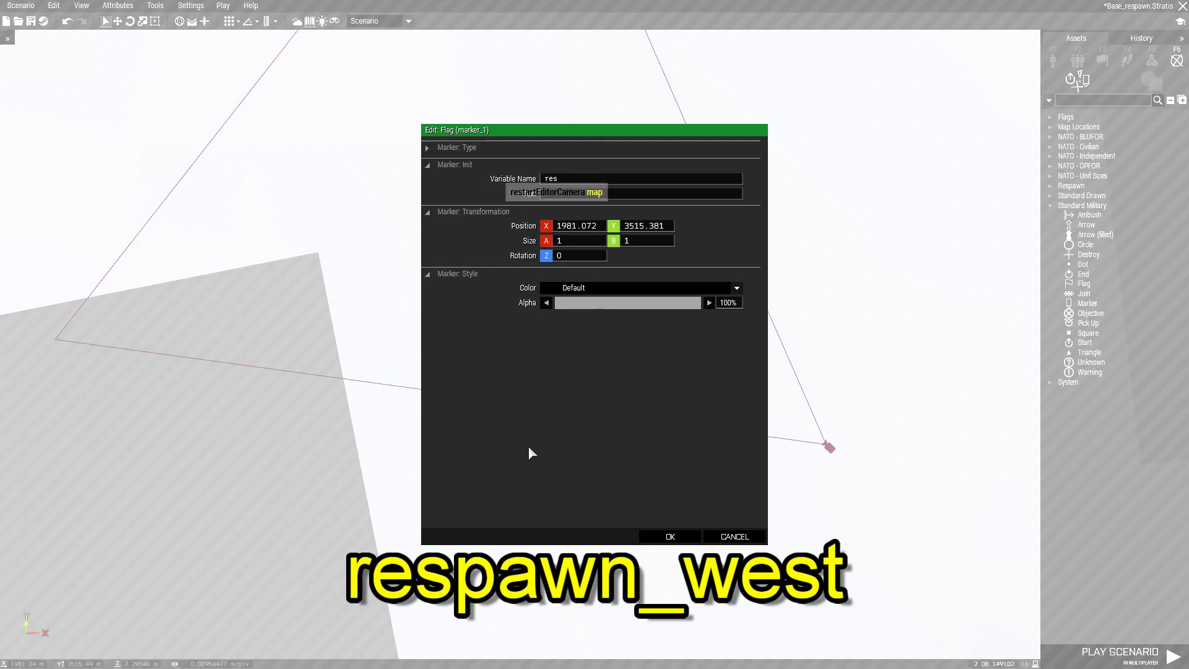
type("pawn")
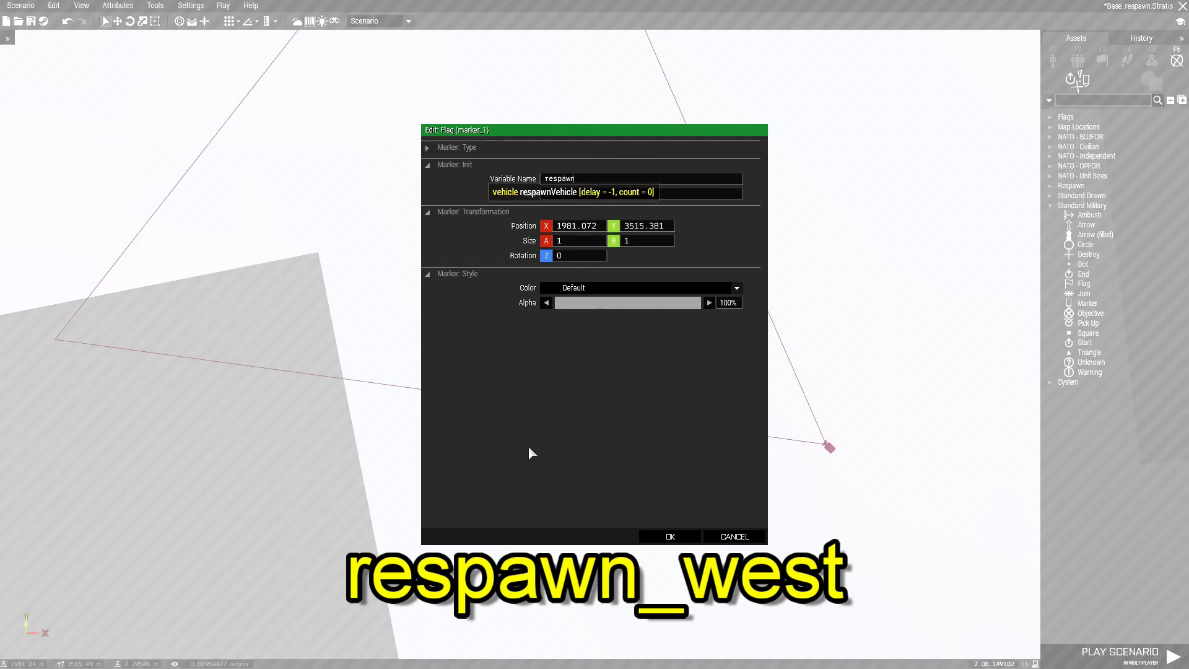
type("_west")
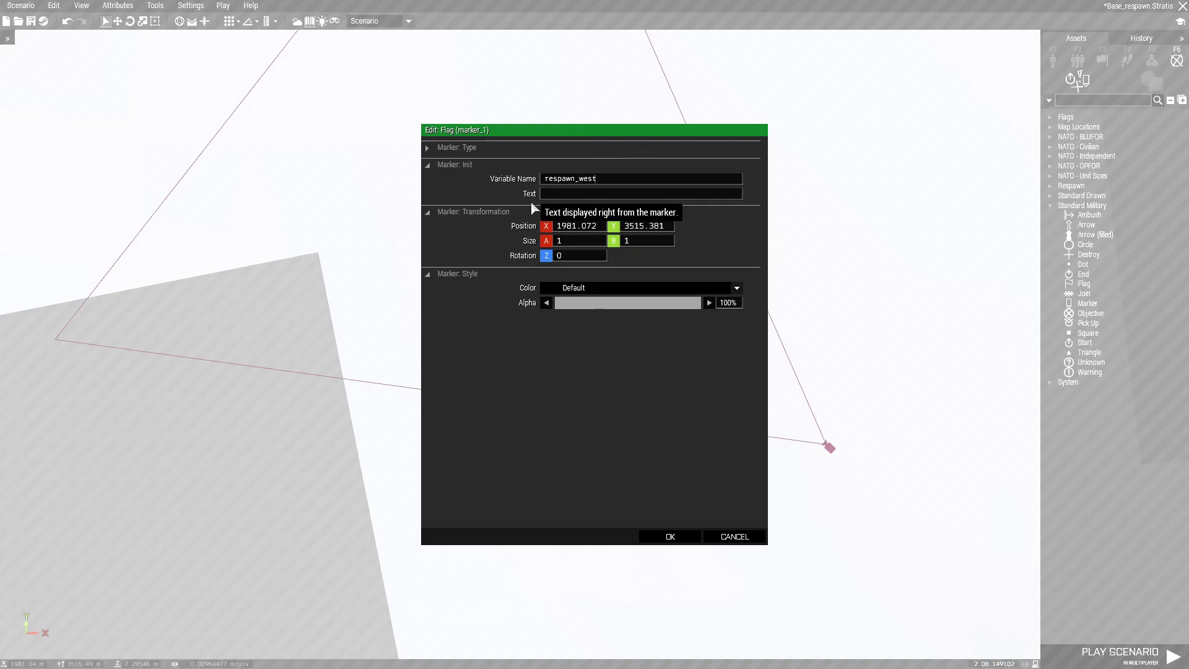
left_click(670, 536)
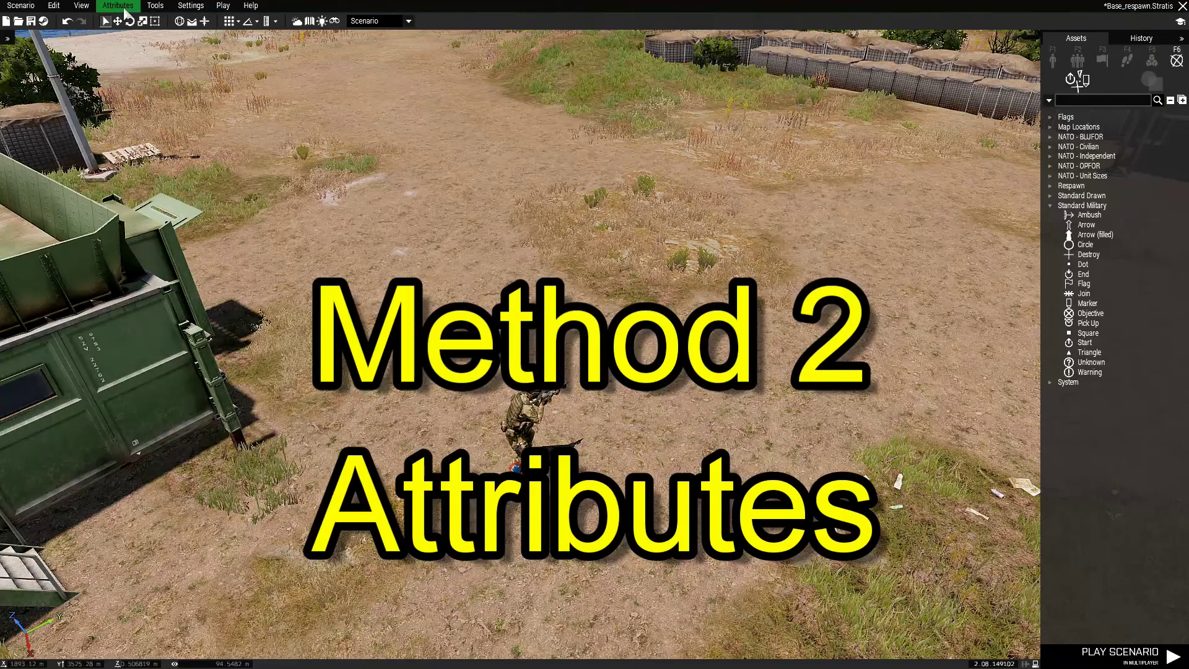
left_click(121, 9)
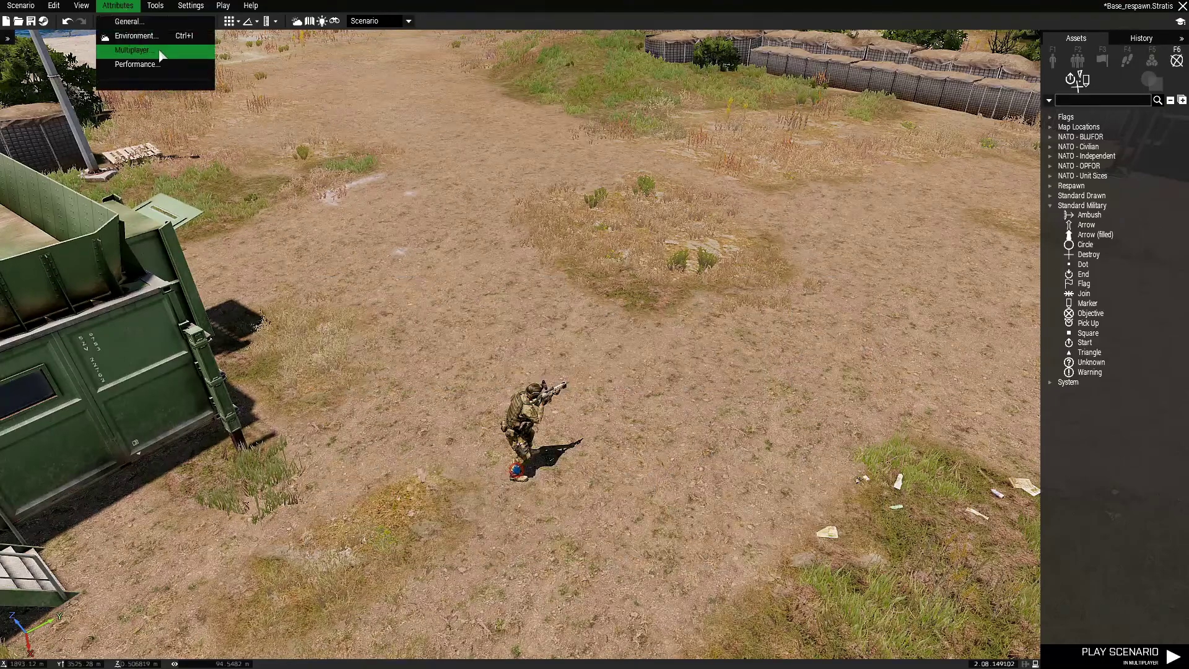
left_click(143, 52)
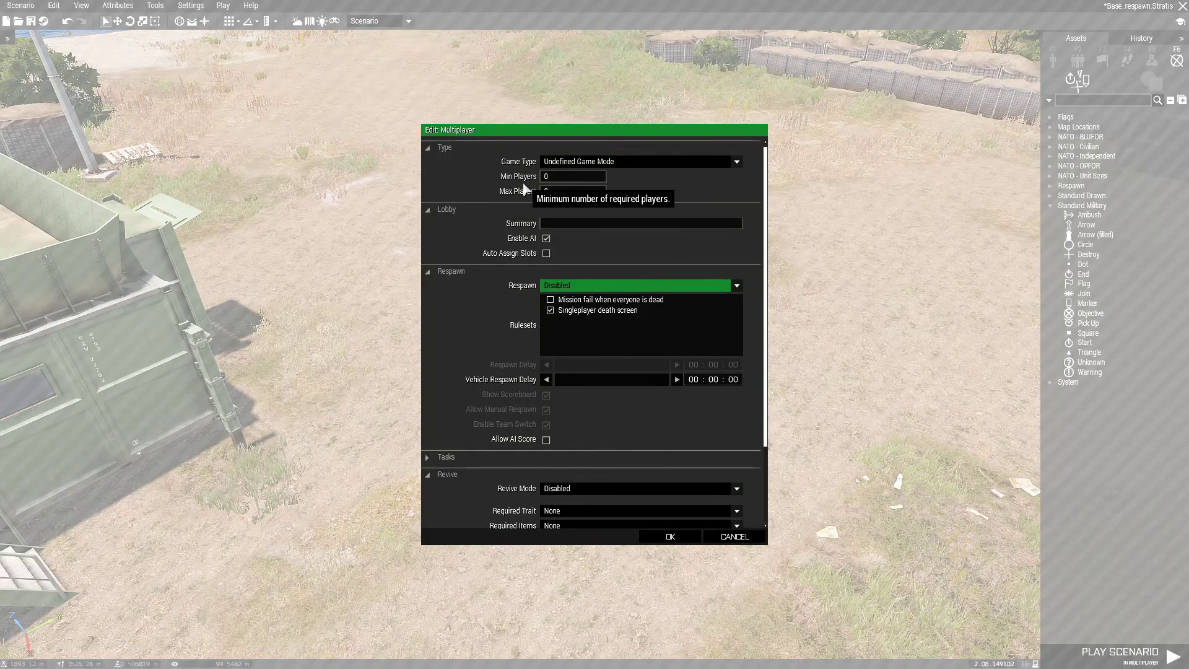
Enter 1 for both Min Players and Max Players
left_click(544, 182)
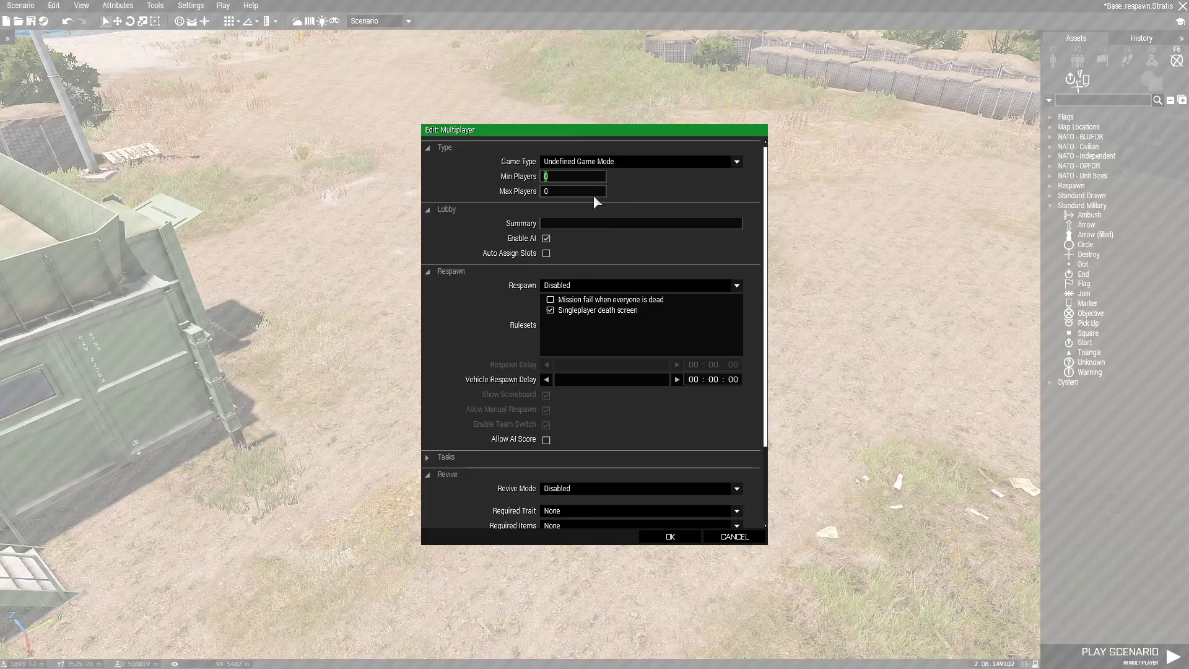
key("Tab")
type("1")
Choose Respawn on Custom Position with a 5-second respawn delay and apply the settings
left_click(589, 285)
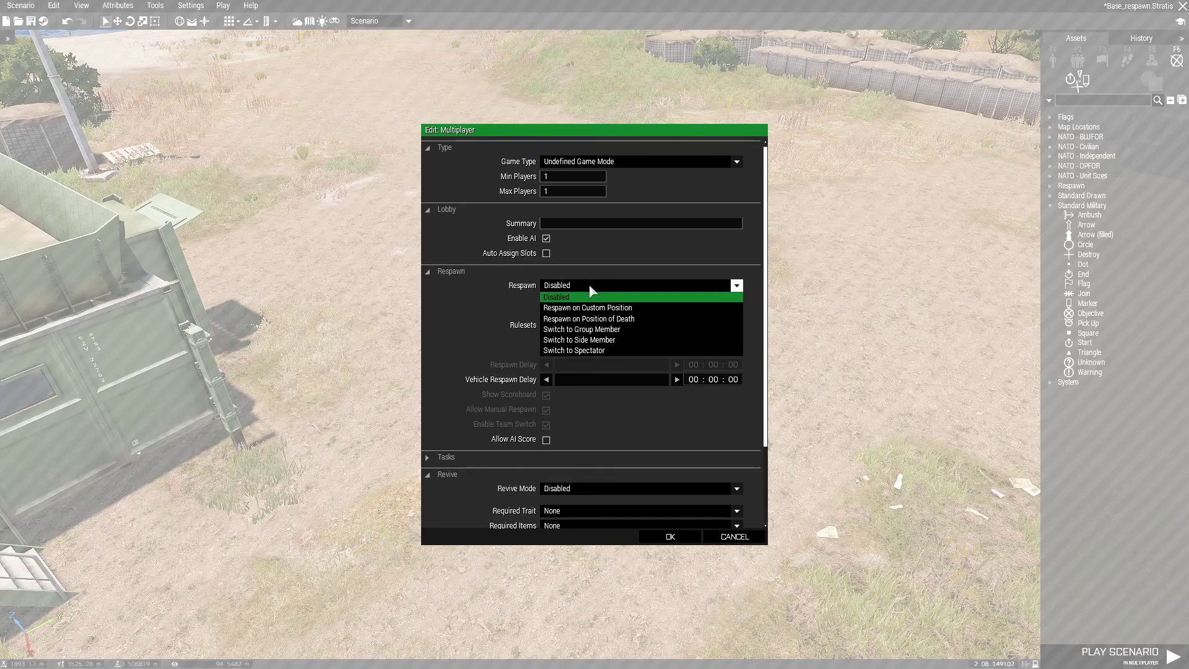
left_click(648, 307)
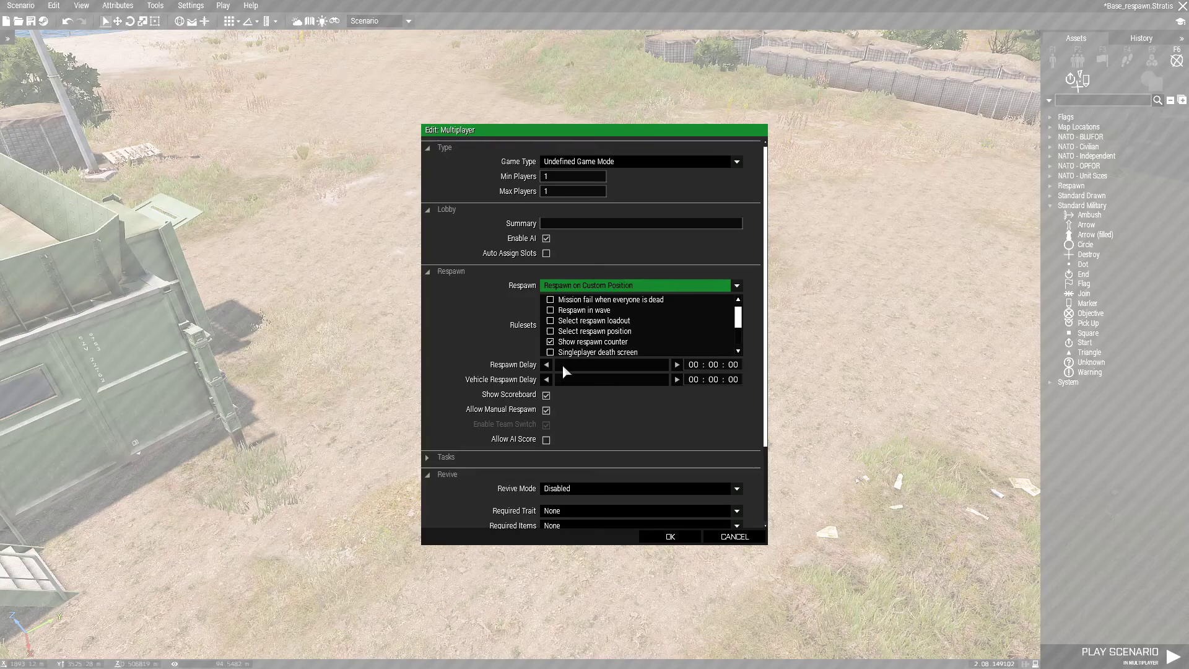
mouse_move(558, 362)
left_mouse_down()
mouse_move(584, 362)
mouse_move(559, 365)
left_mouse_up()
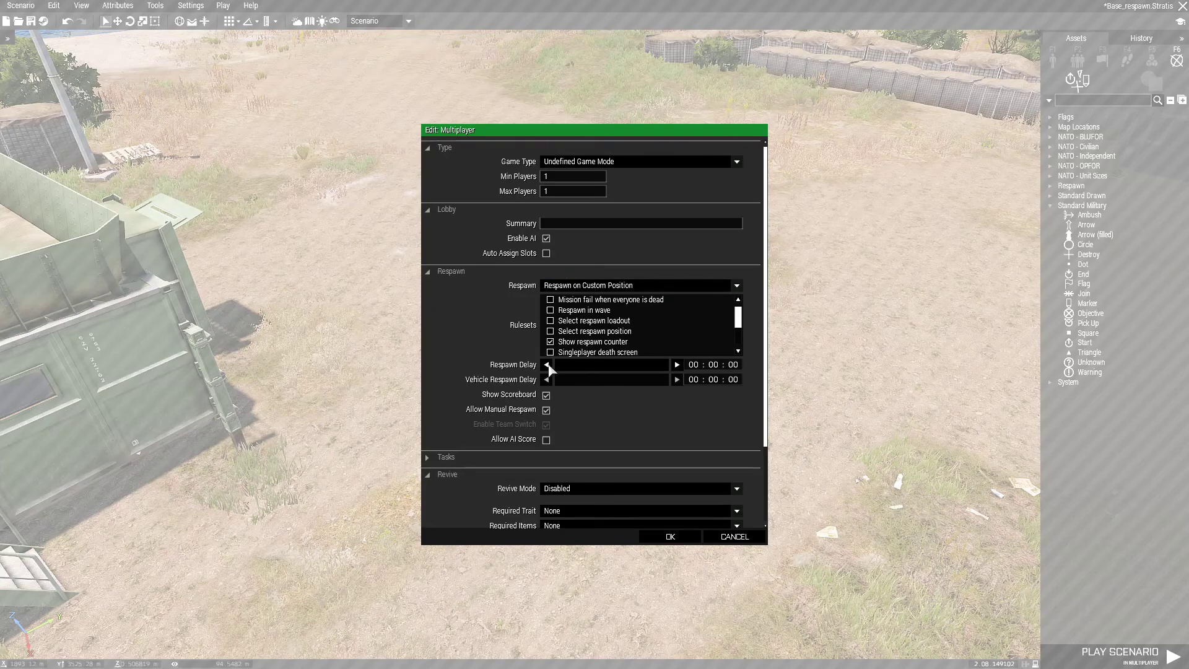
left_click(736, 366)
type("5")
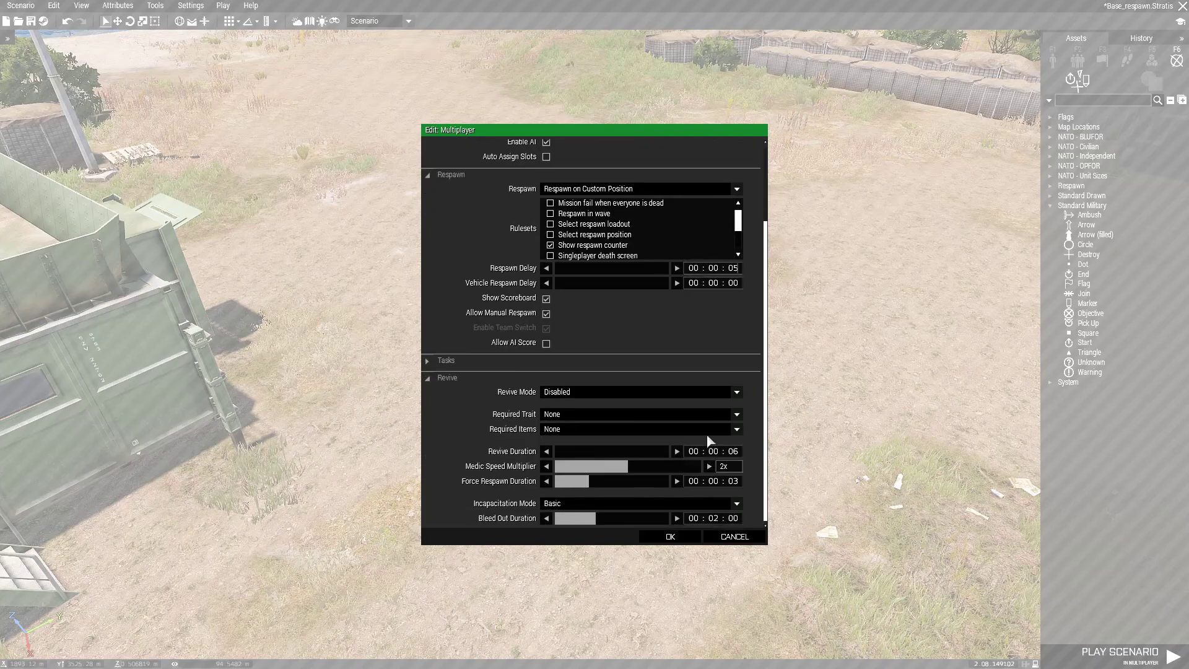
scroll(621, 461, "down", 3)
scroll(570, 480, "up", 1)
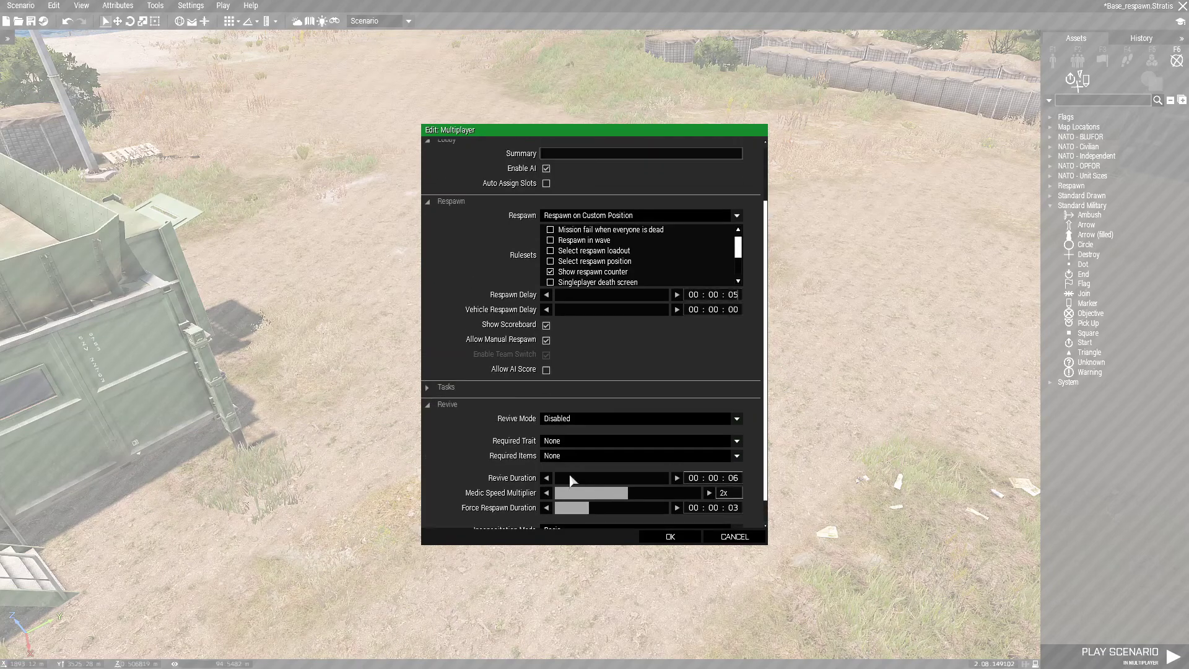
left_click(671, 536)
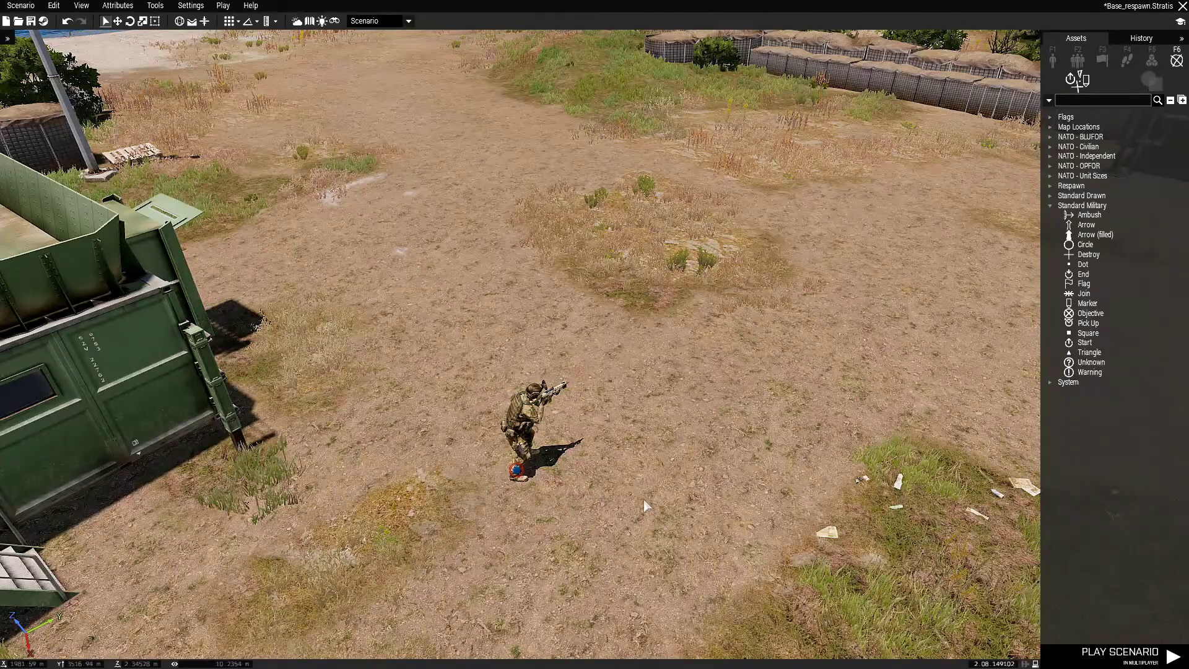
Save the scenario and check the respawn flag on the 2D map
left_click(31, 21)
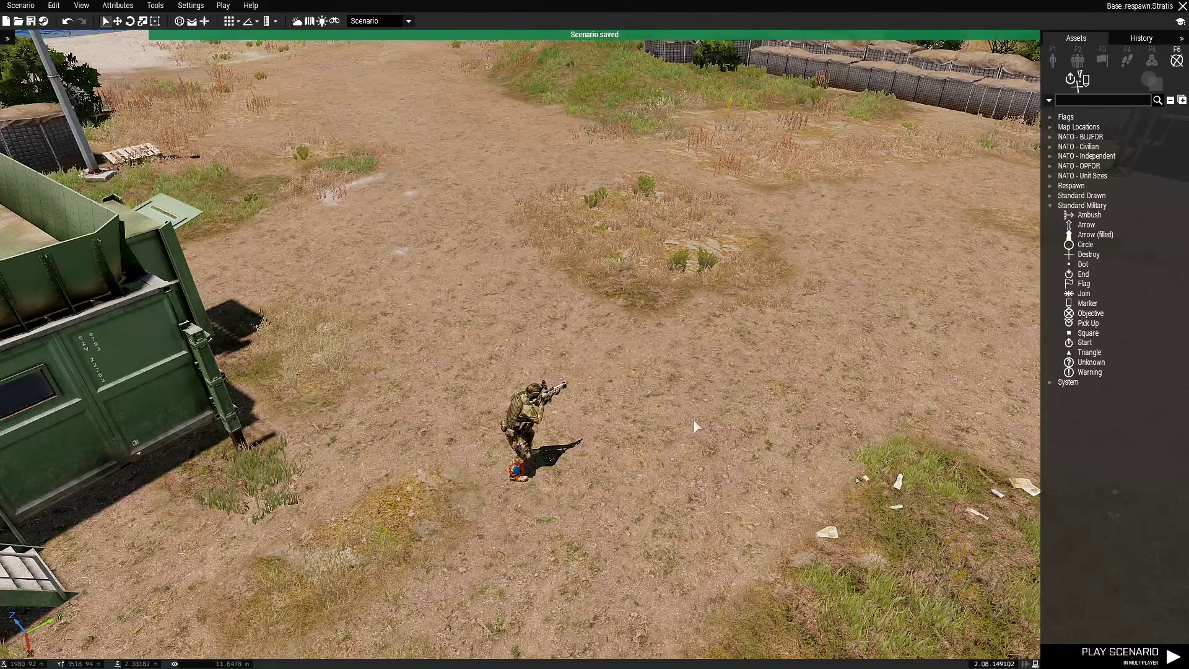
key("m")
scroll(619, 384, "up", 3)
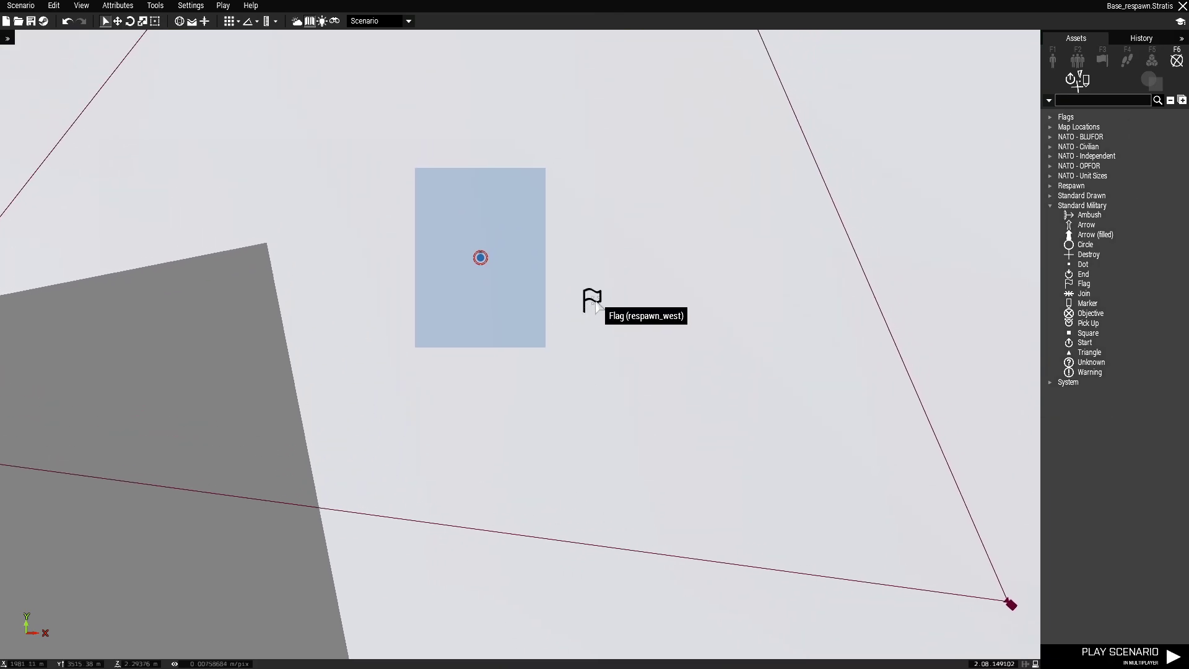
Launch the scenario with Play in Multiplayer (MP) from the 3D view
key("m")
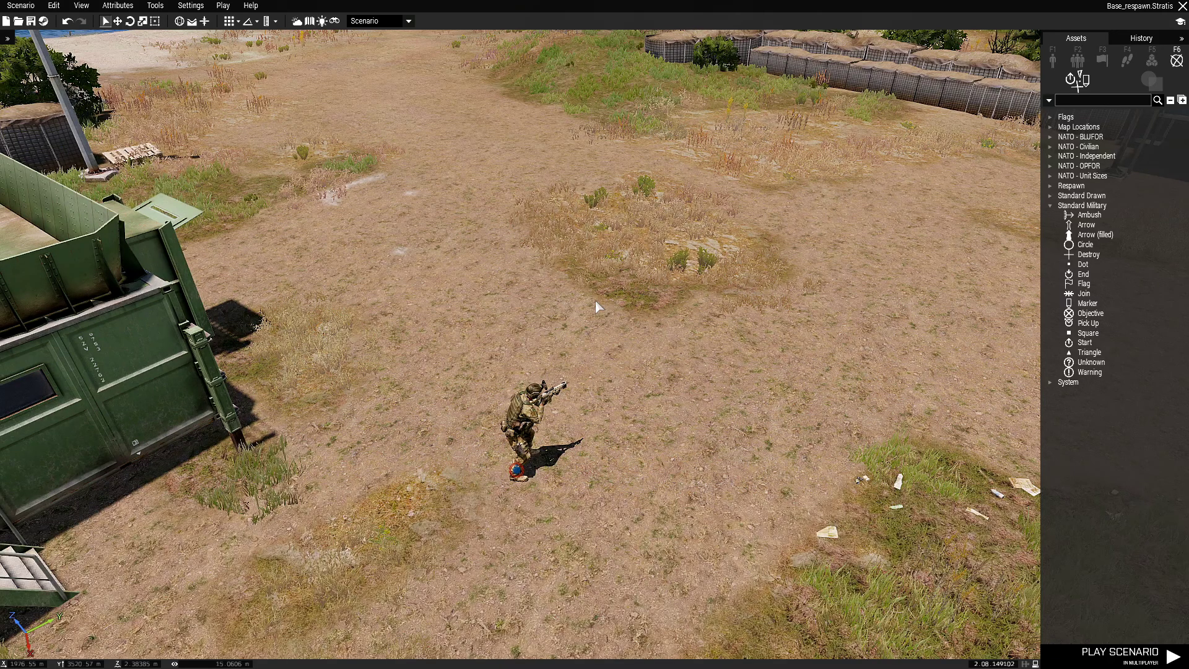
left_click(227, 7)
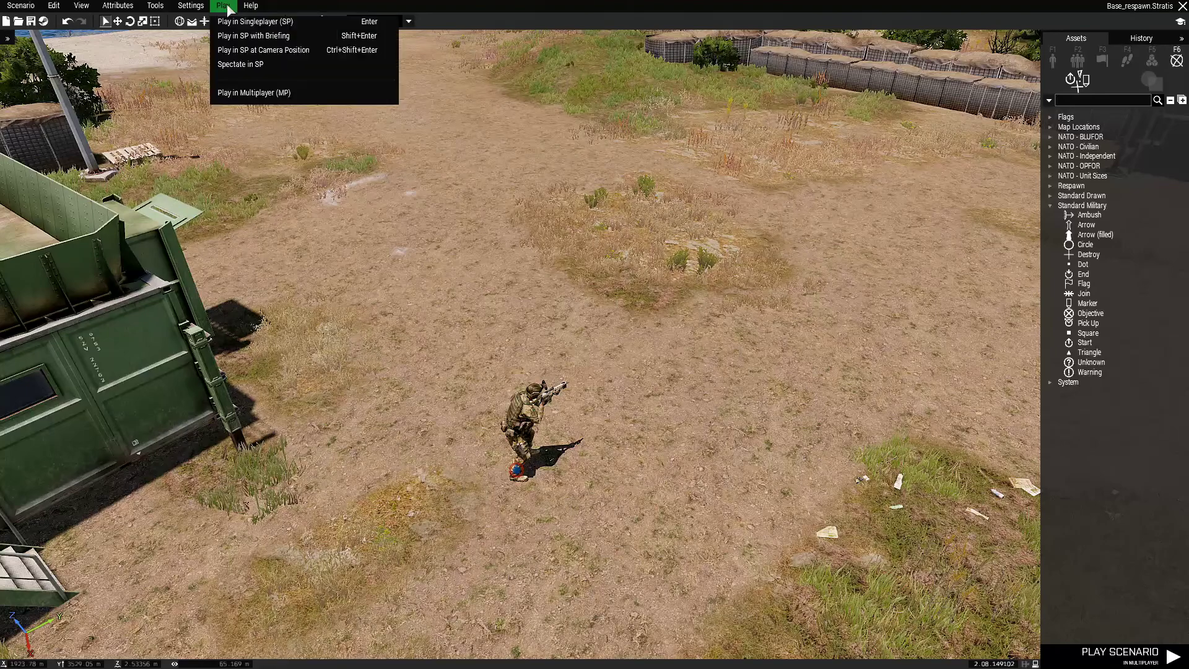
left_click(271, 93)
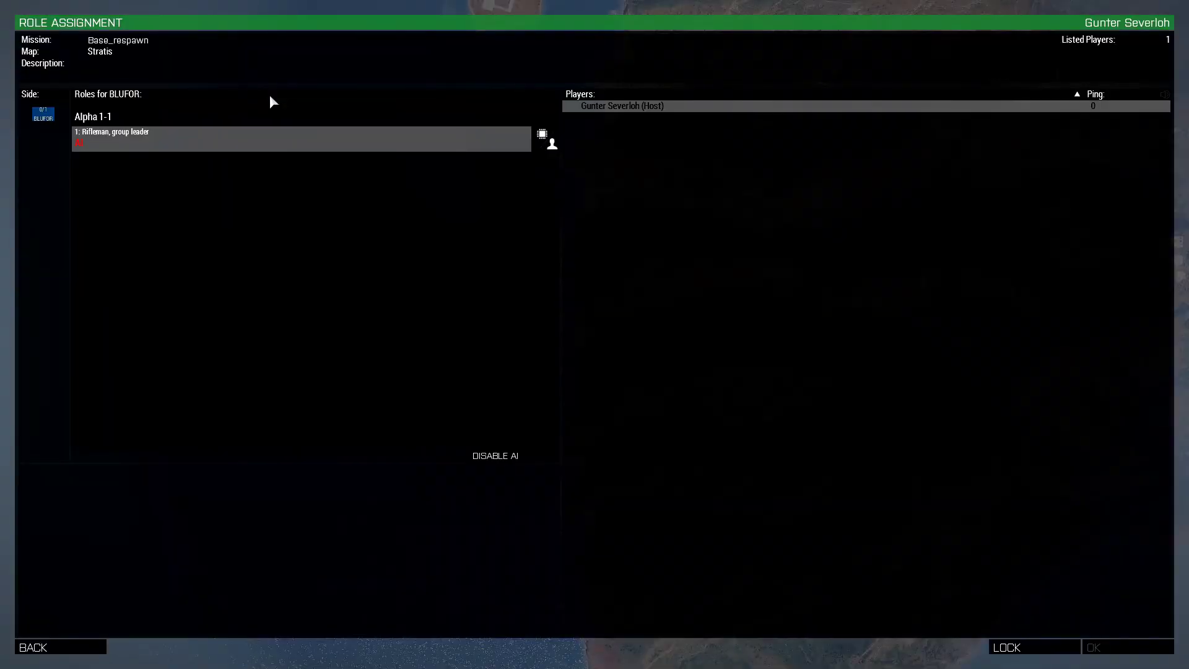
Take the BLUFOR rifleman group leader slot and start the multiplayer mission
left_click(105, 145)
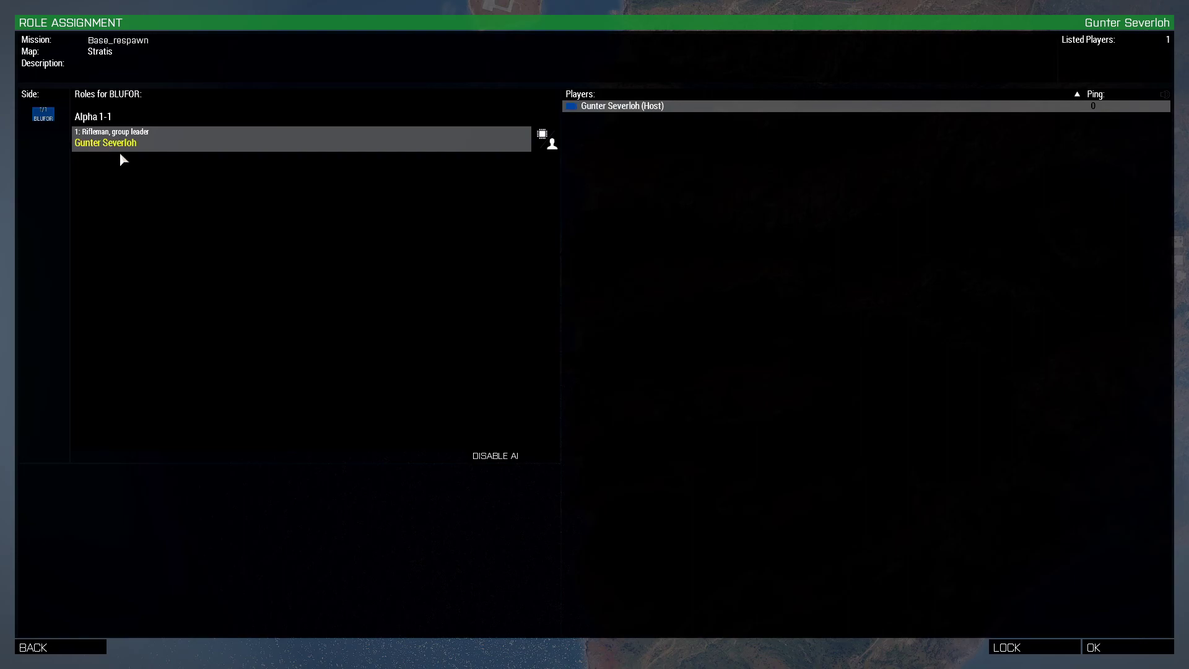
left_click(1085, 646)
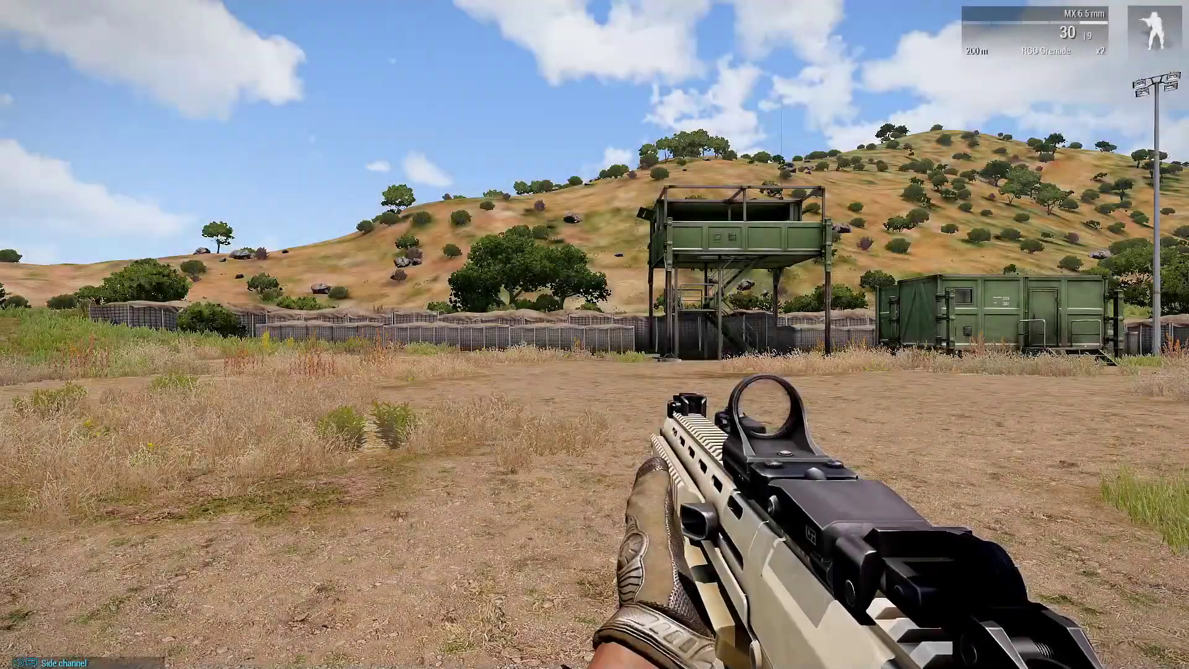
key("w")
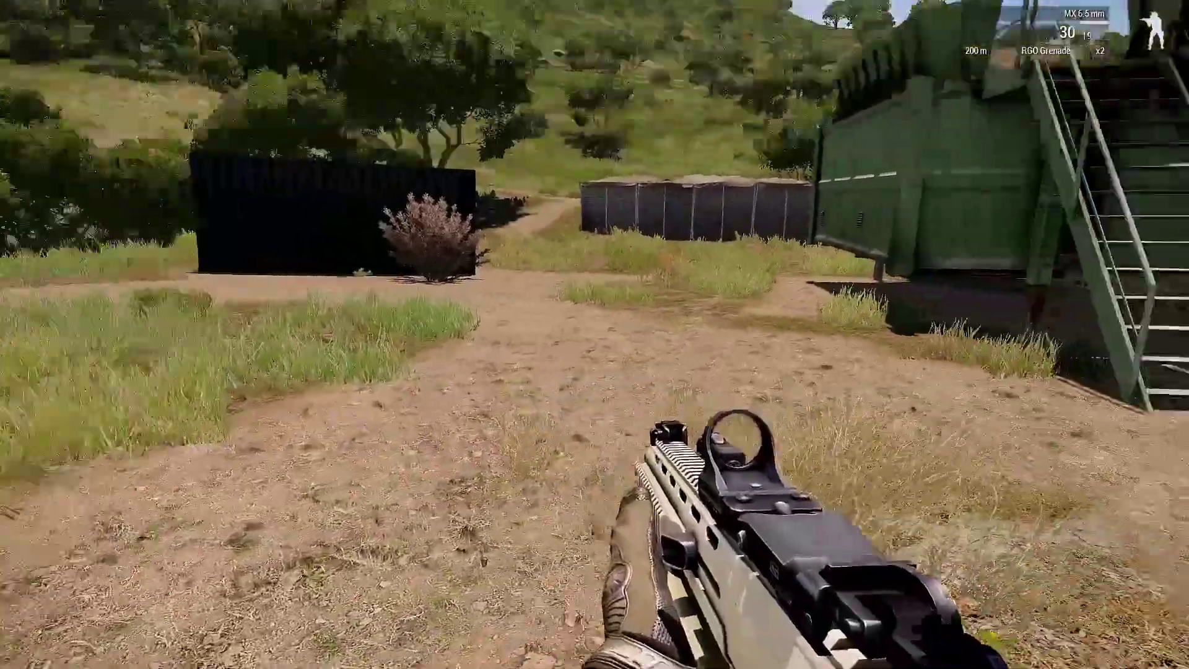
Walk to the green containers, select RGO grenades and switch to third-person view
key("Escape")
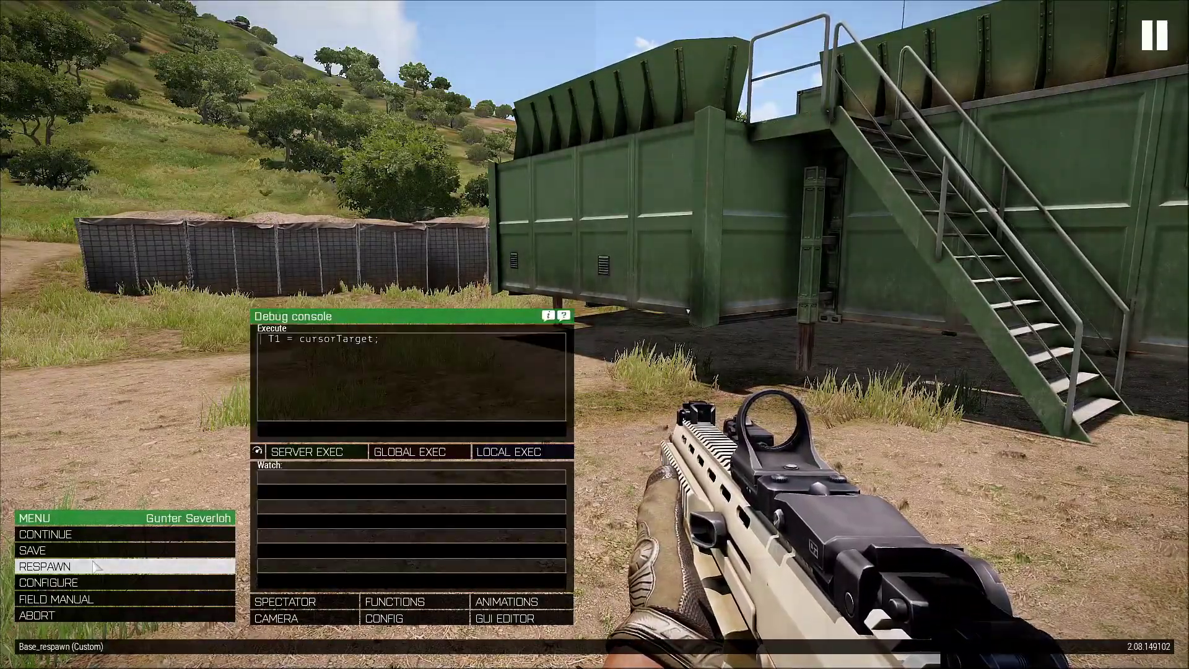
key("Escape")
key("w")
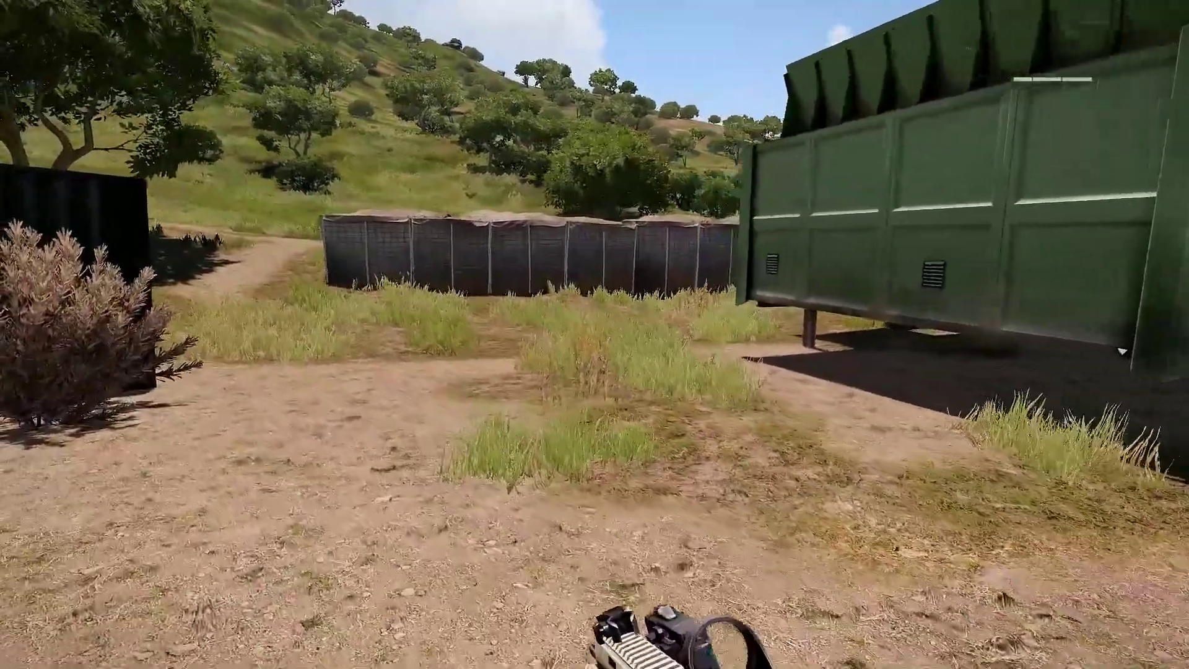
key("w")
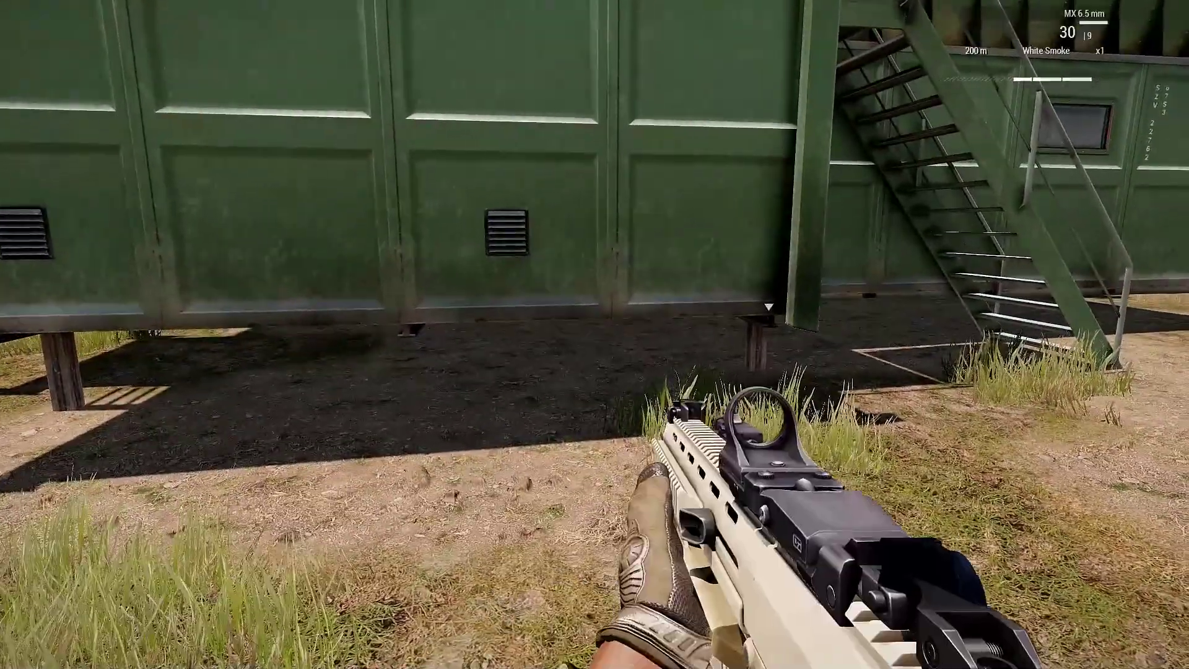
key("s")
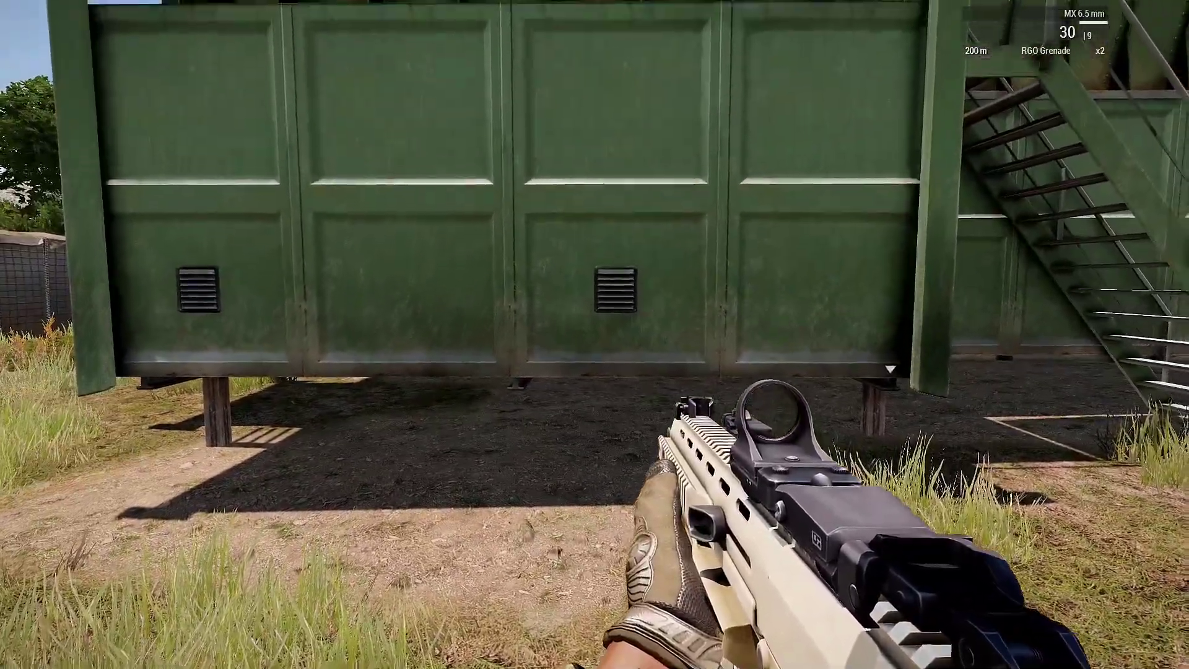
key("ctrl+g")
key("w")
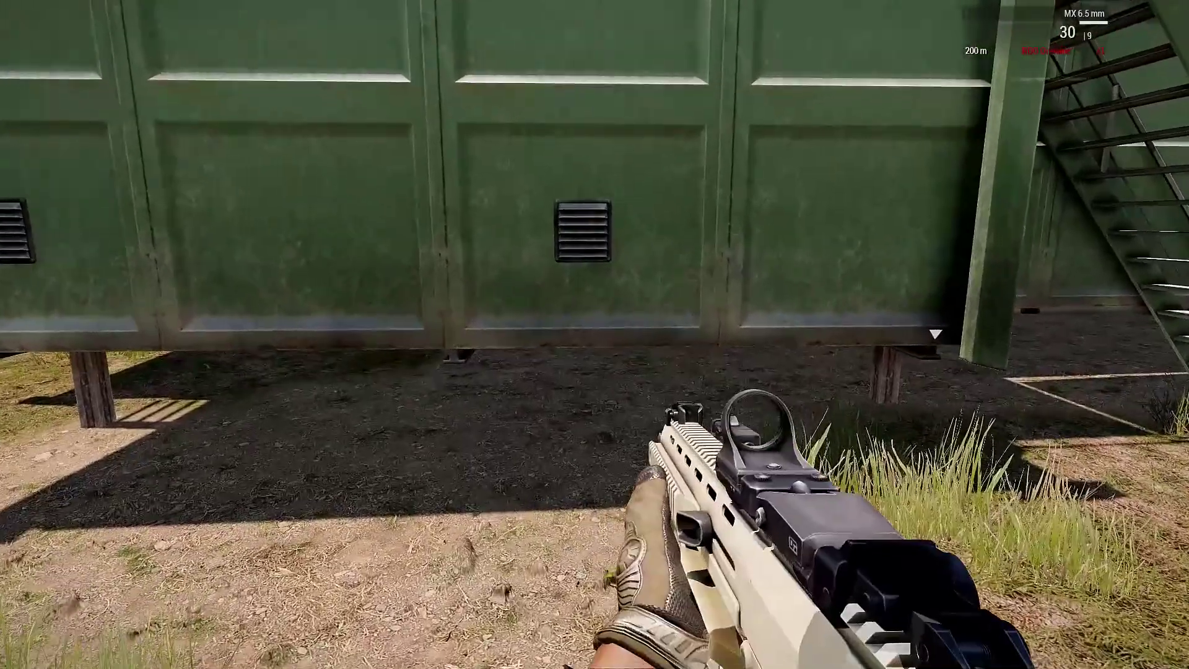
key("s")
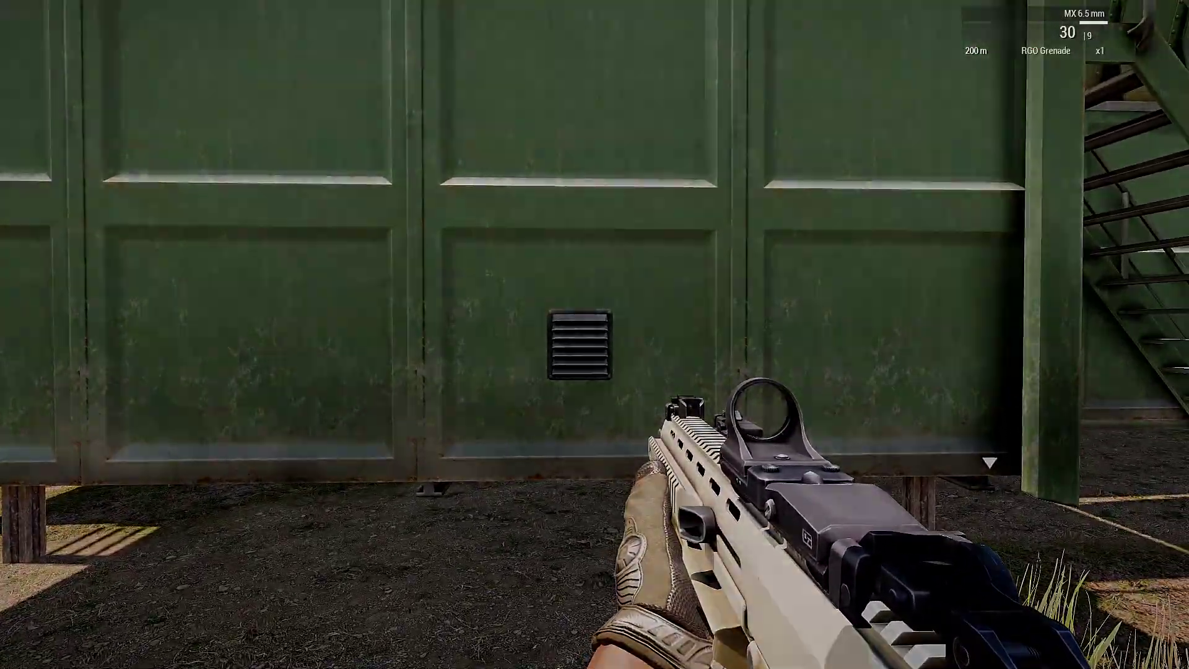
key("KP_Enter")
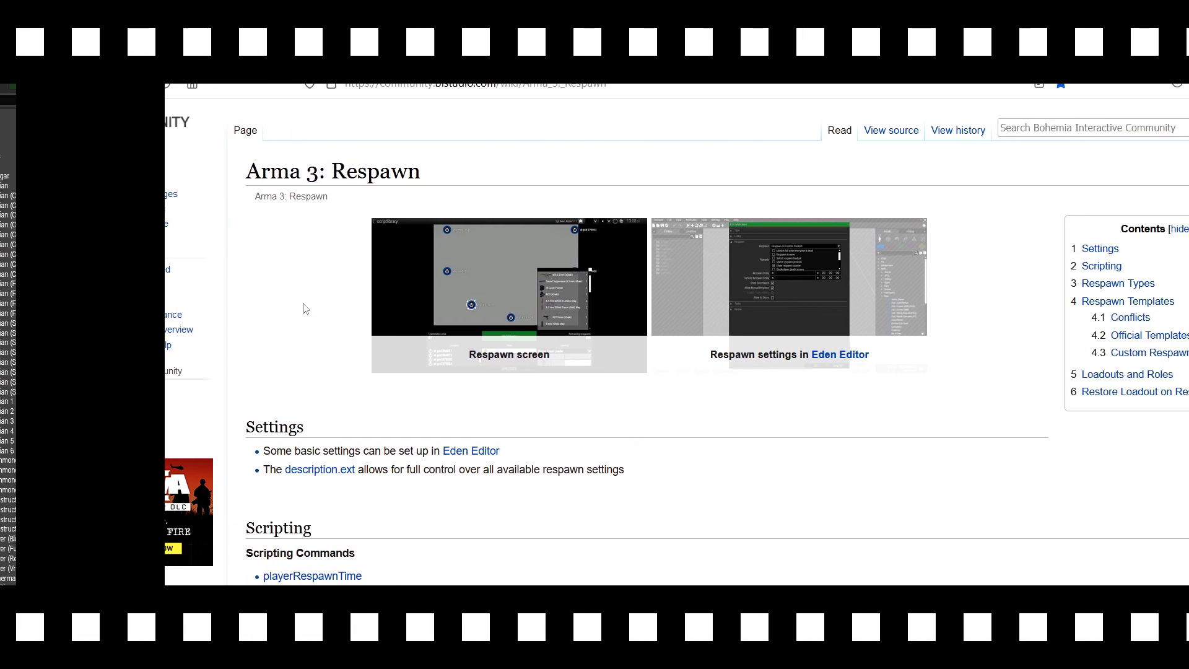
Scroll through the Arma 3: Respawn wiki page to review the Respawn Types table
scroll(194, 289, "up", 2)
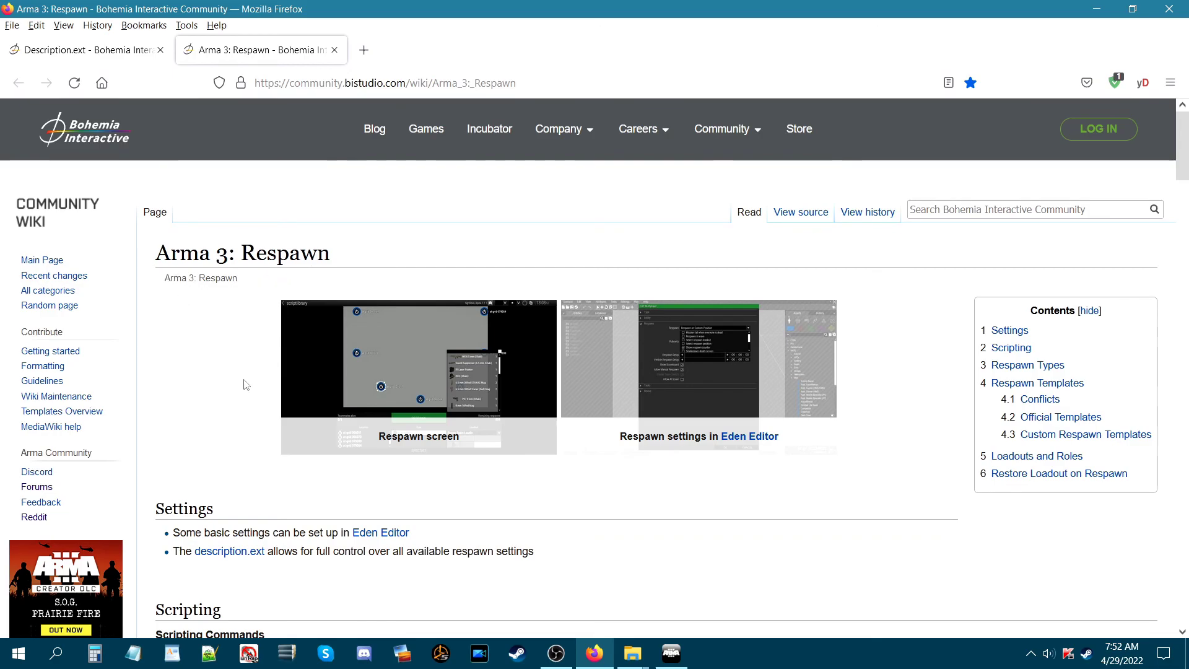
scroll(230, 390, "down", 1)
scroll(230, 396, "down", 2)
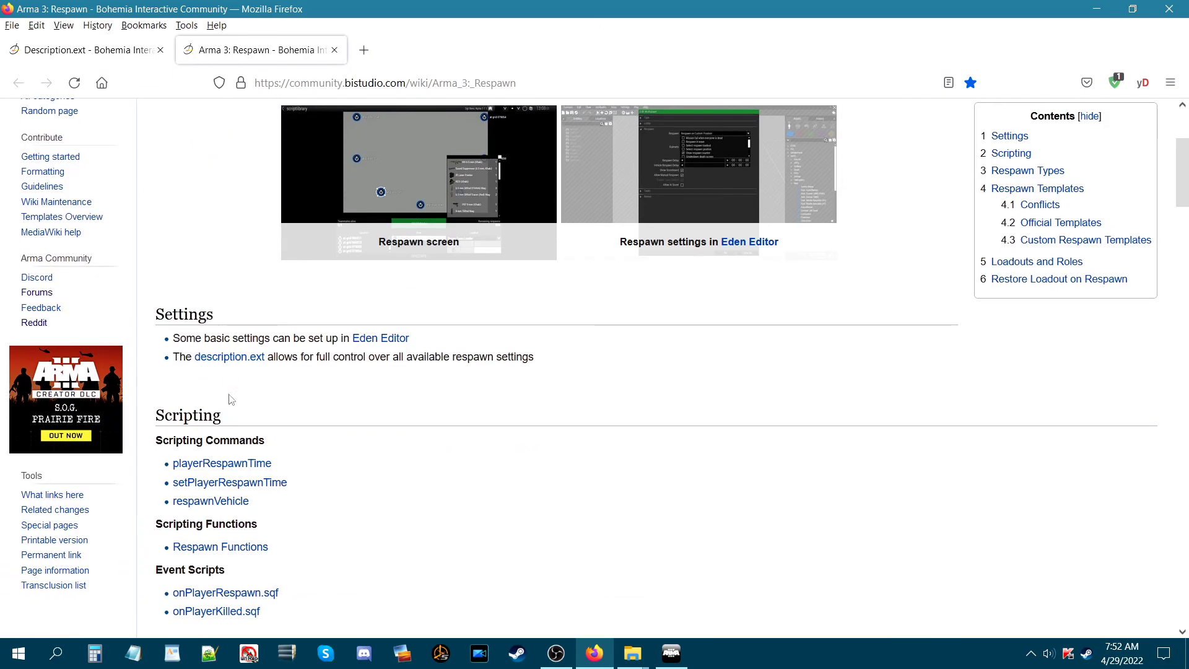
scroll(235, 401, "down", 1)
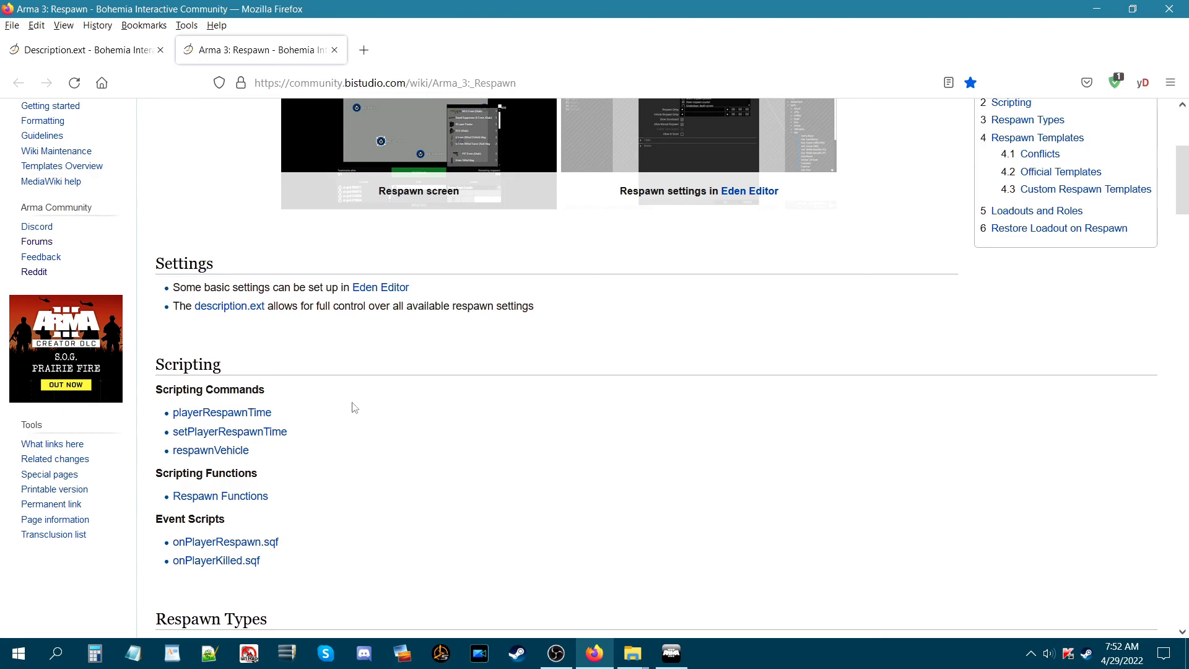
scroll(354, 408, "down", 3)
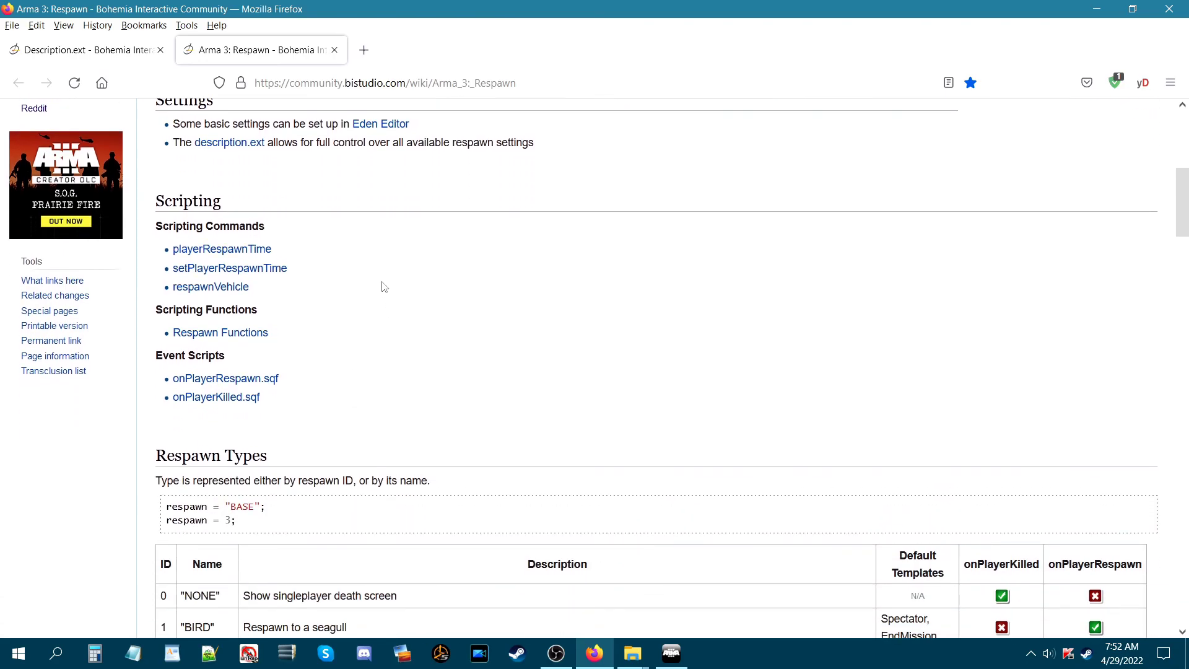
scroll(185, 322, "down", 4)
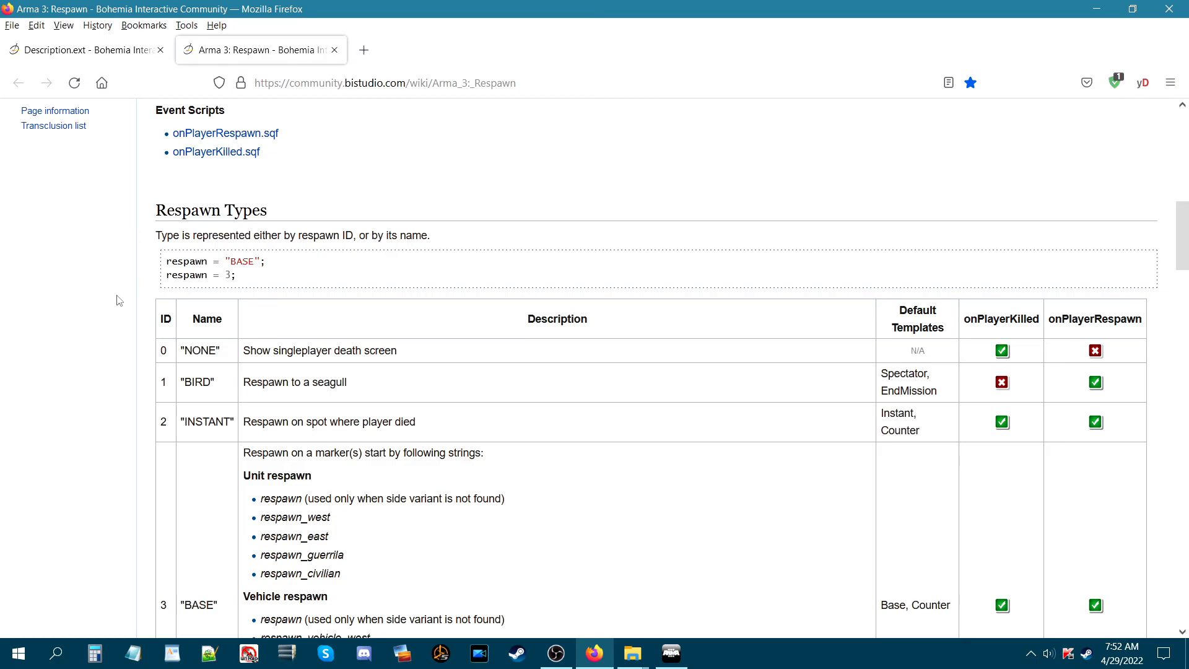
scroll(119, 301, "down", 2)
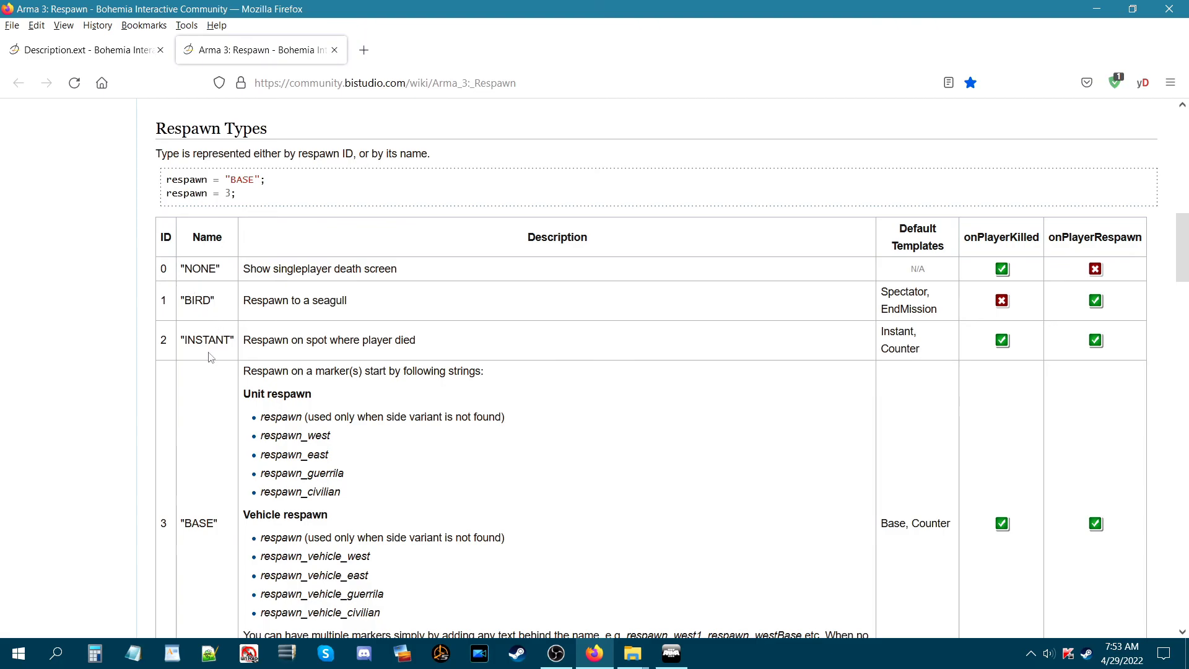
scroll(210, 353, "down", 4)
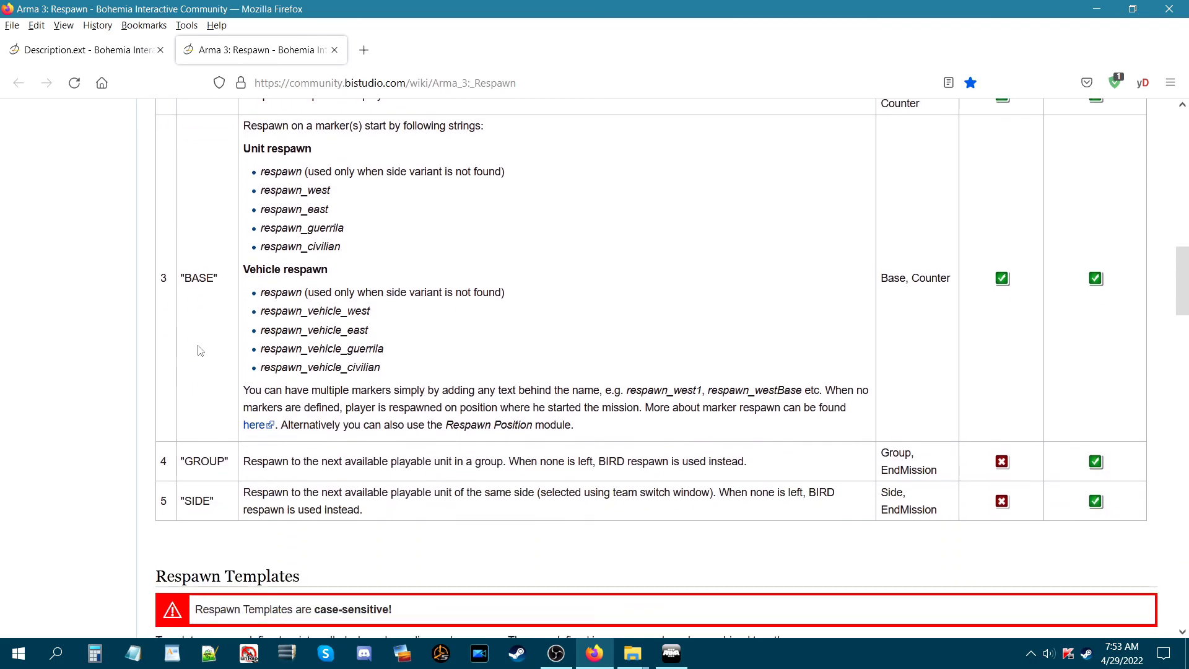
scroll(200, 349, "up", 1)
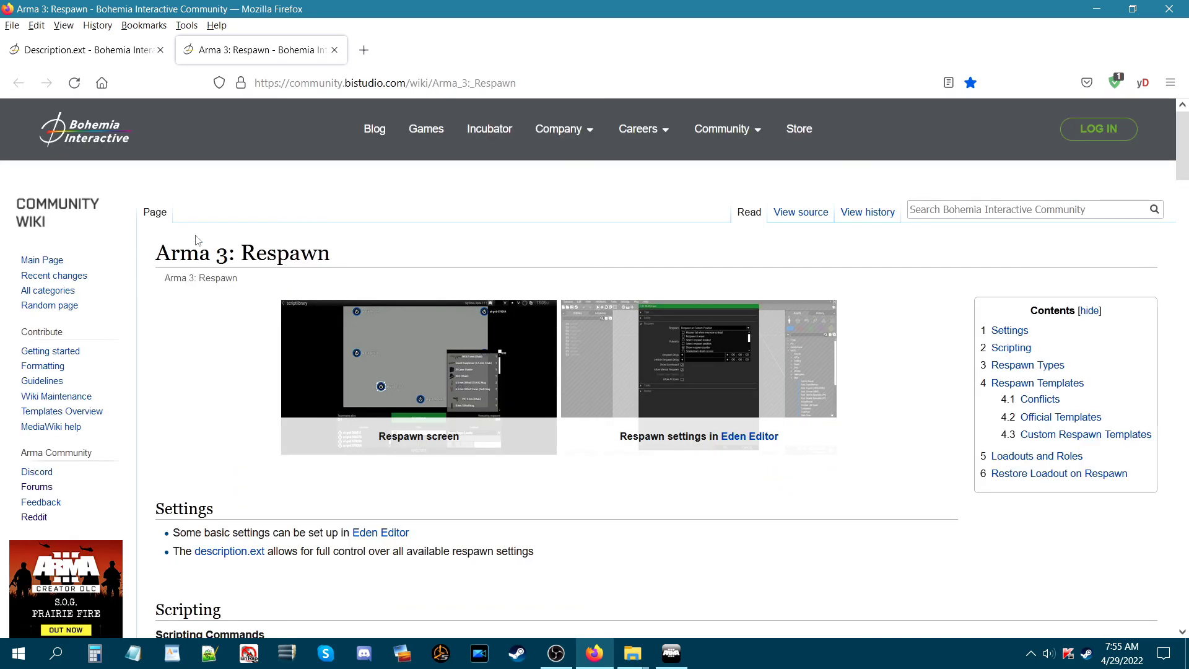
key("ctrl+Tab")
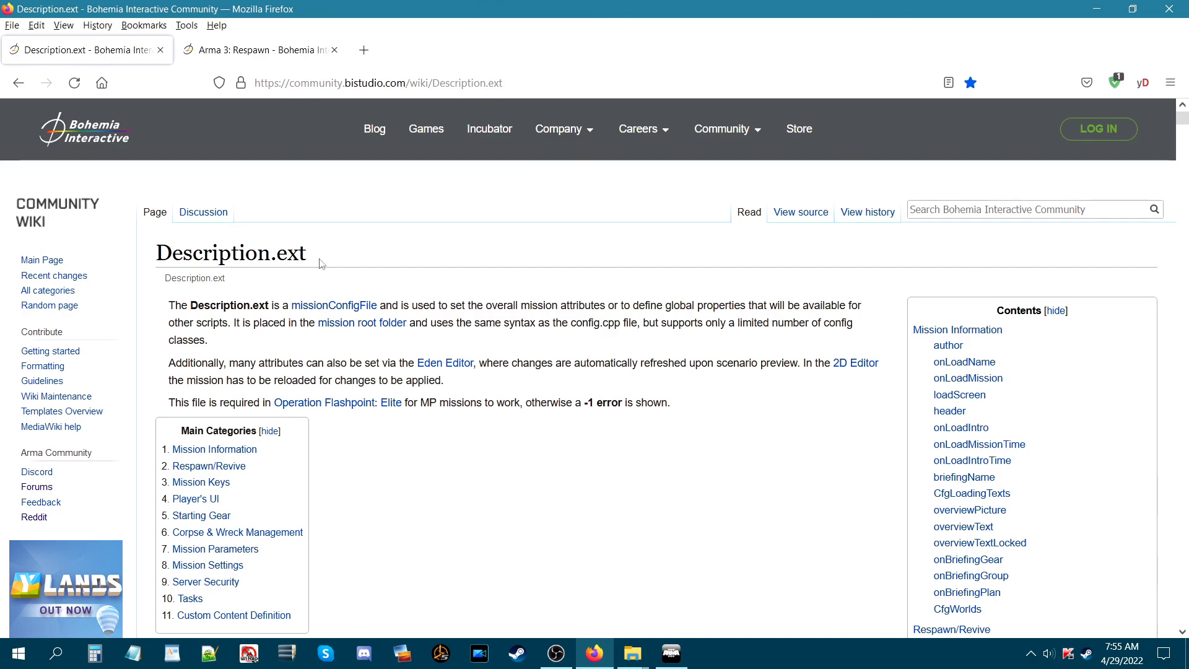
scroll(403, 258, "down", 5)
scroll(124, 613, "up", 4)
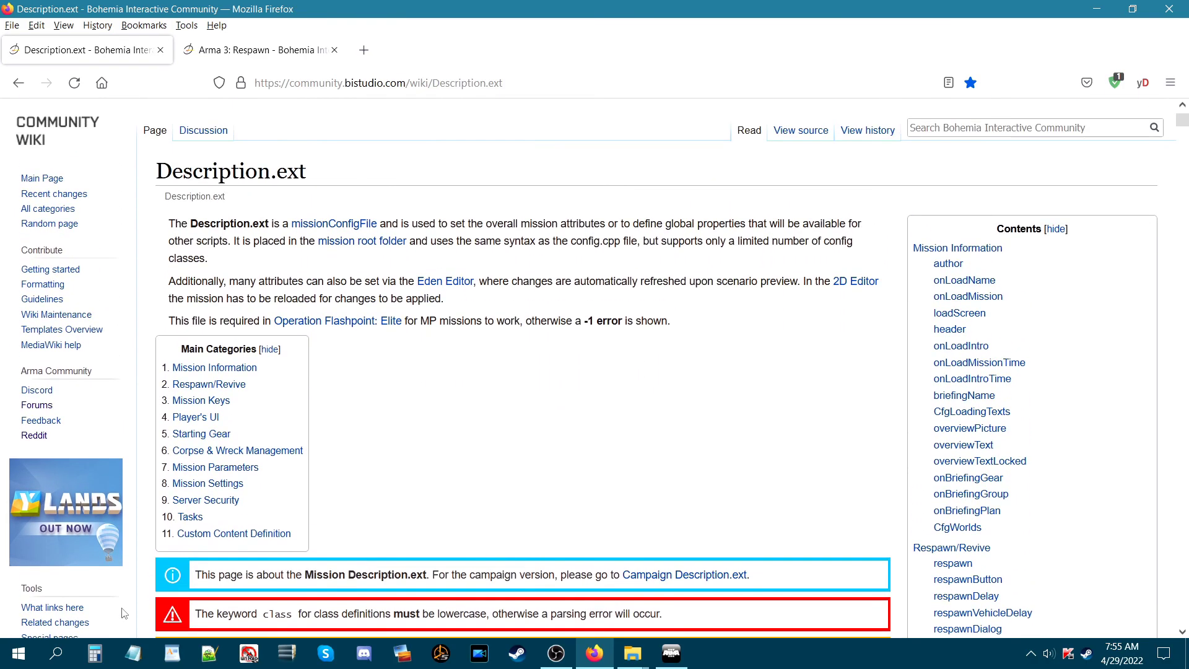
scroll(502, 474, "up", 2)
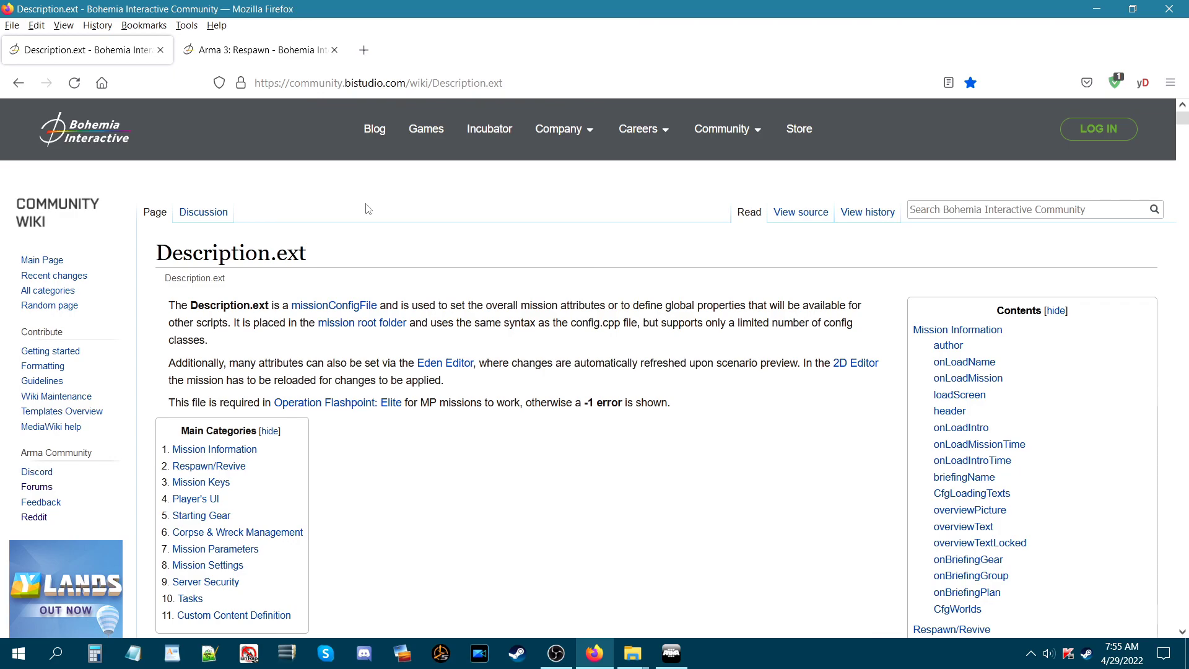
scroll(440, 249, "down", 5)
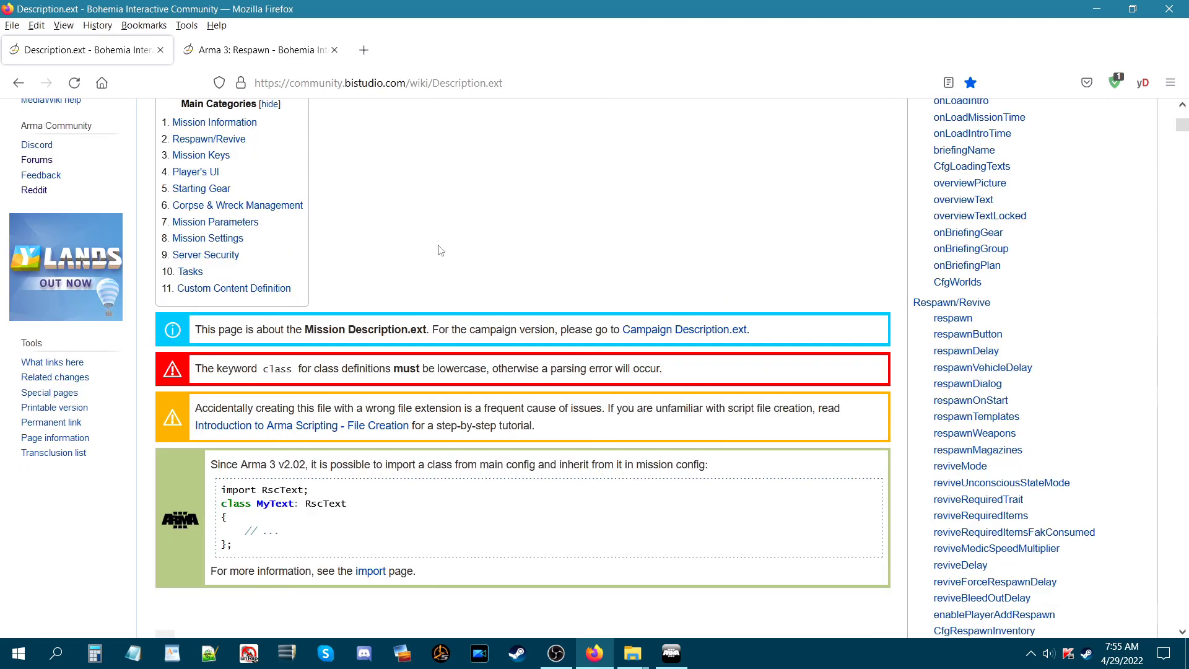
scroll(441, 251, "up", 4)
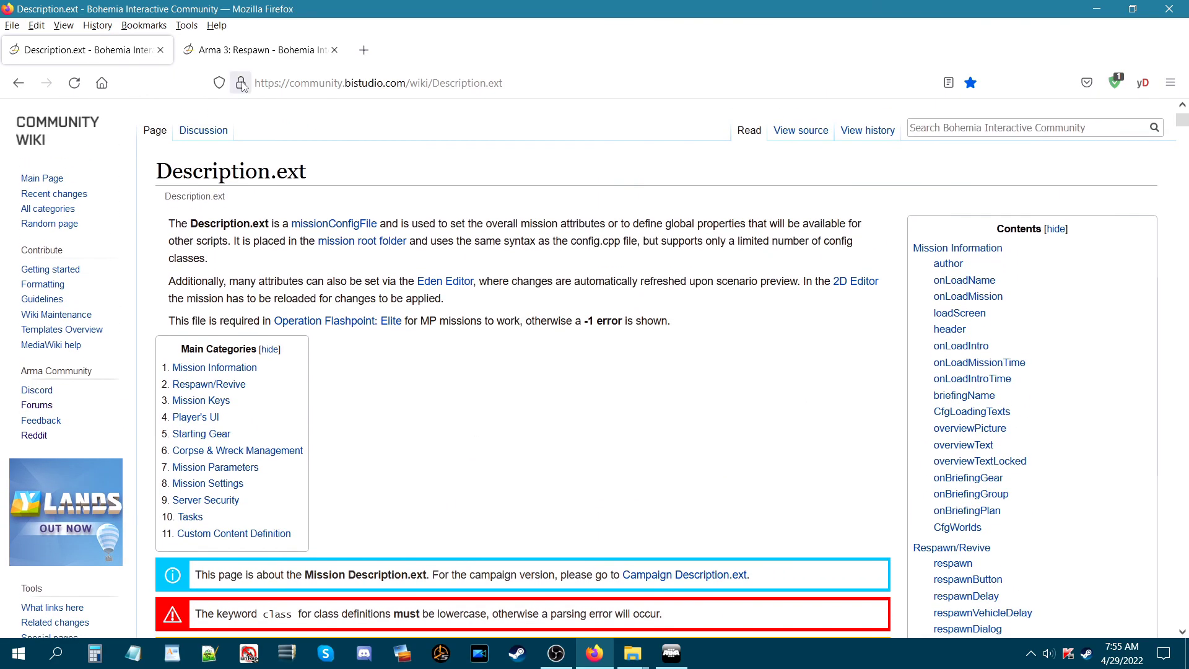
left_click(264, 52)
scroll(197, 378, "down", 5)
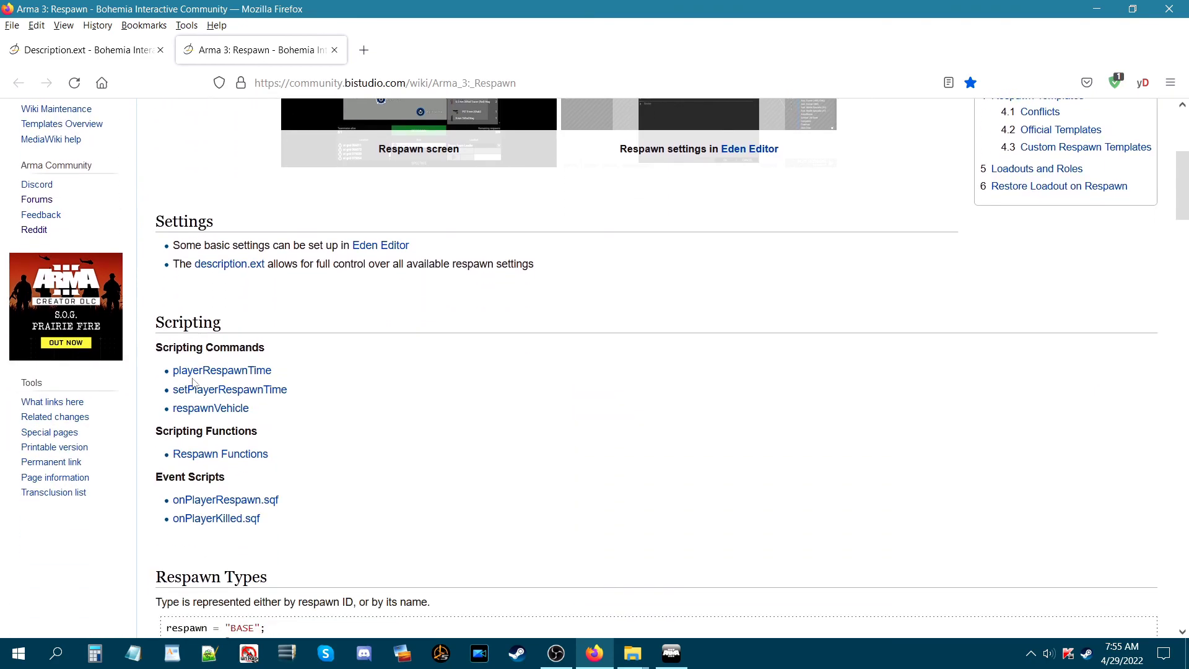
scroll(195, 386, "down", 10)
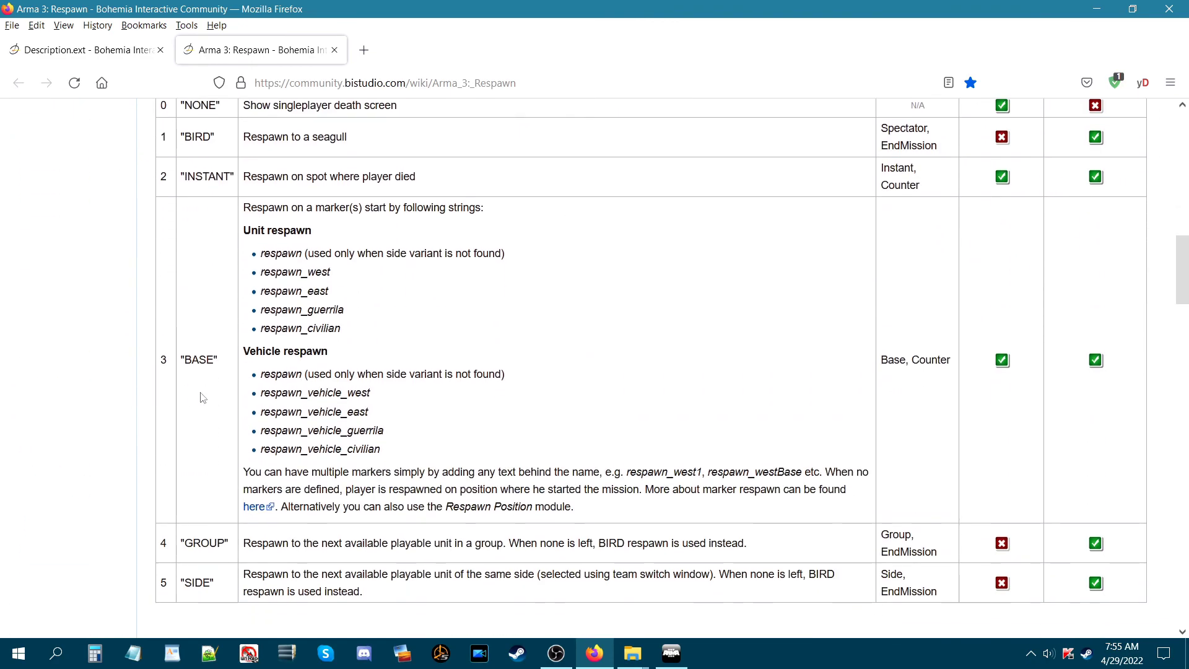
scroll(200, 397, "down", 3)
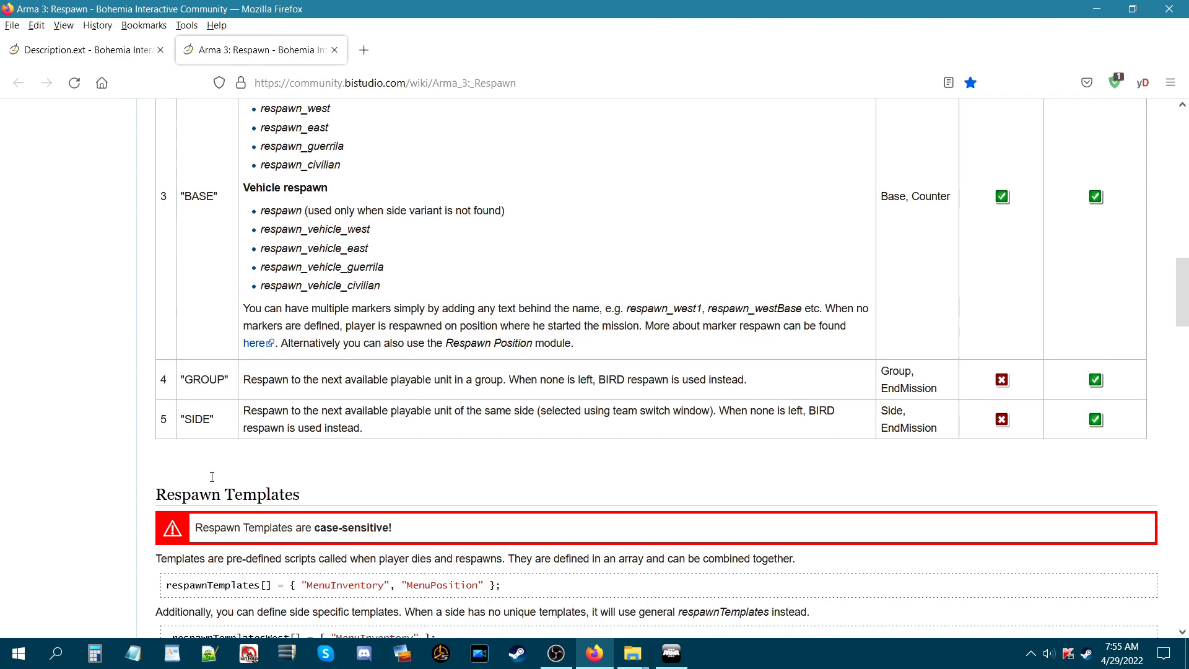
scroll(91, 464, "up", 15)
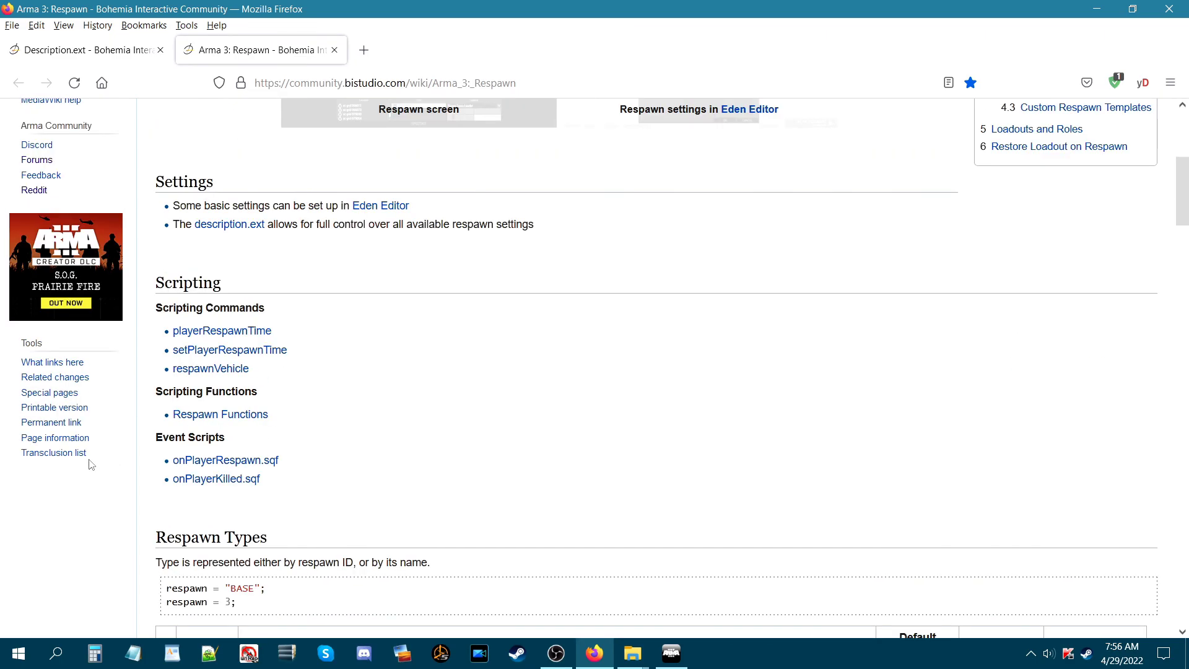
scroll(91, 465, "up", 6)
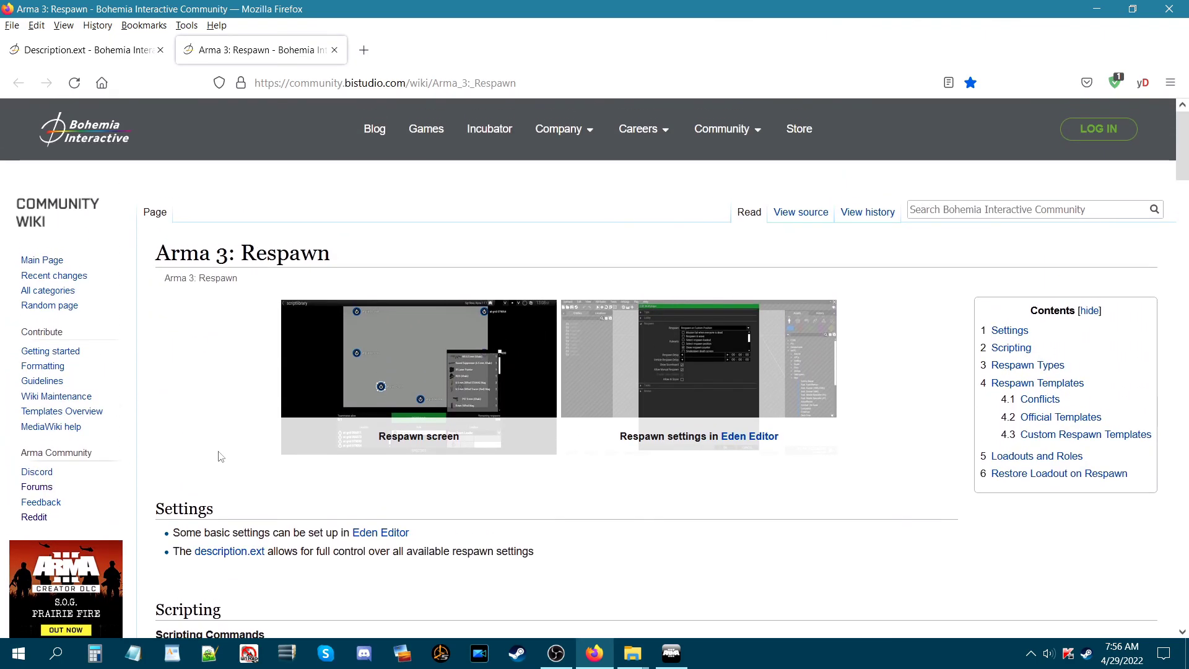